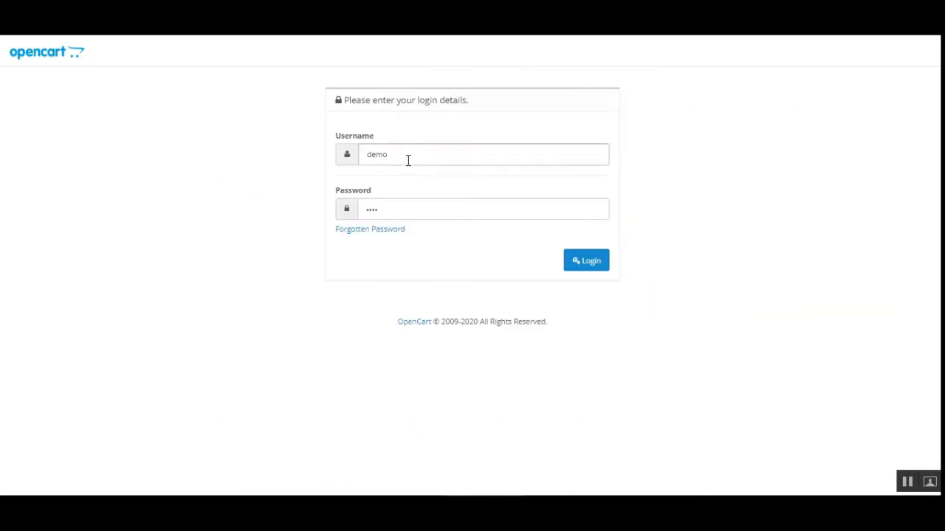
Step: Sign in to the OpenCart admin using the saved credentials
left_click_drag(408, 160, 345, 163)
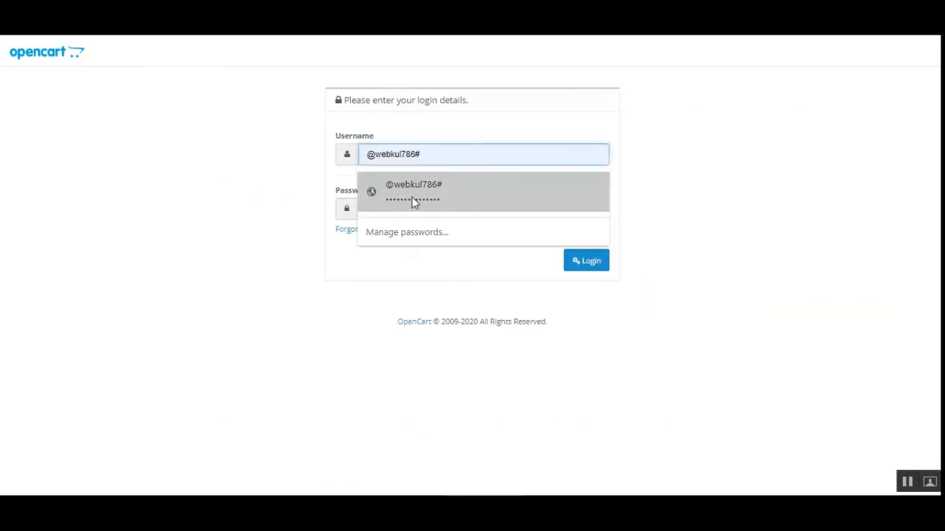
left_click(412, 193)
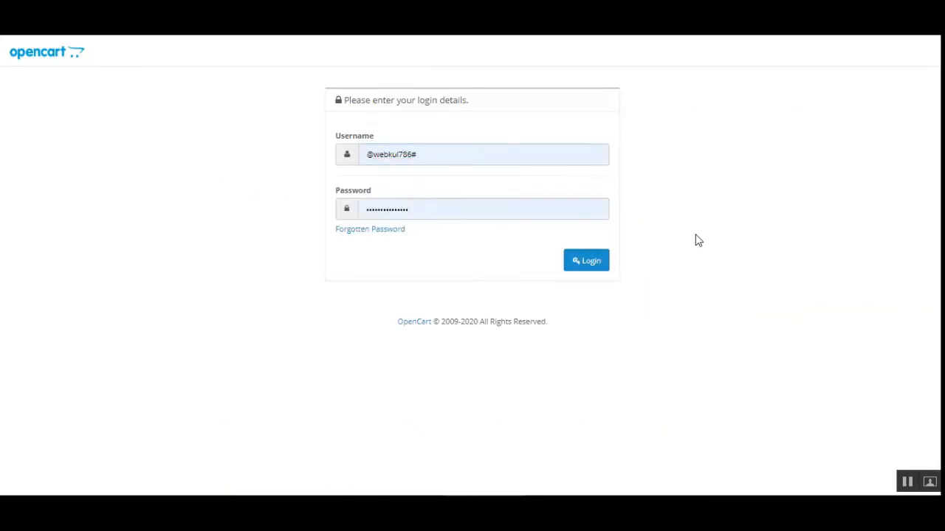
left_click(591, 266)
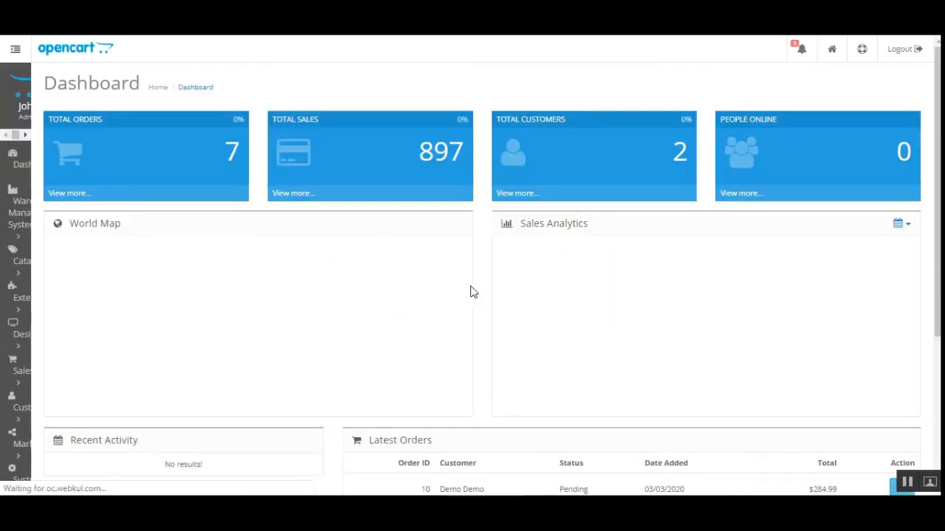
Step: Go to Extensions > Extensions and filter the type to Modules (29)
scroll(169, 186, "down", 4)
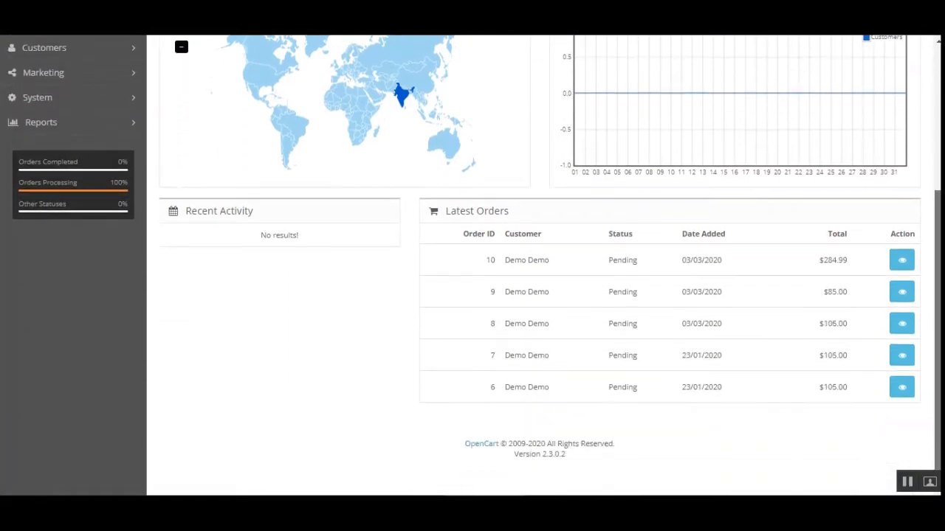
scroll(473, 266, "up", 3)
scroll(614, 274, "down", 1)
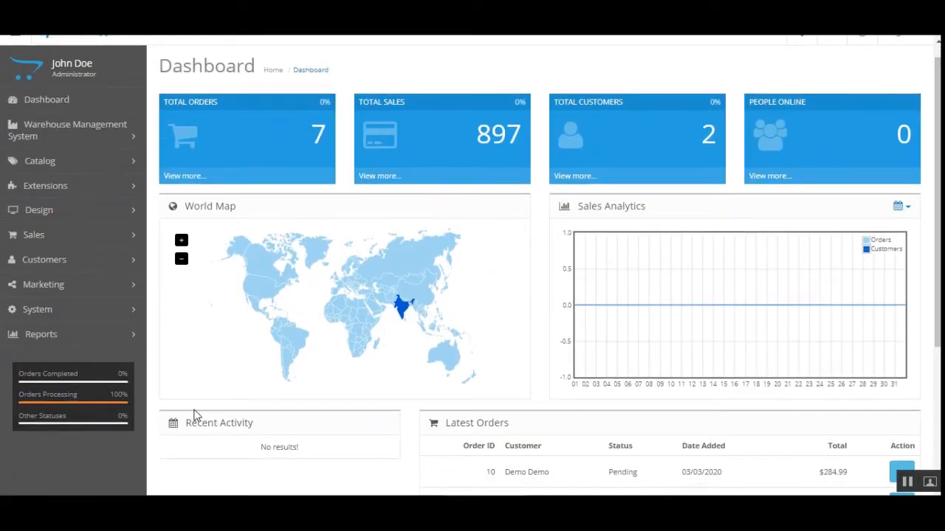
left_click(79, 194)
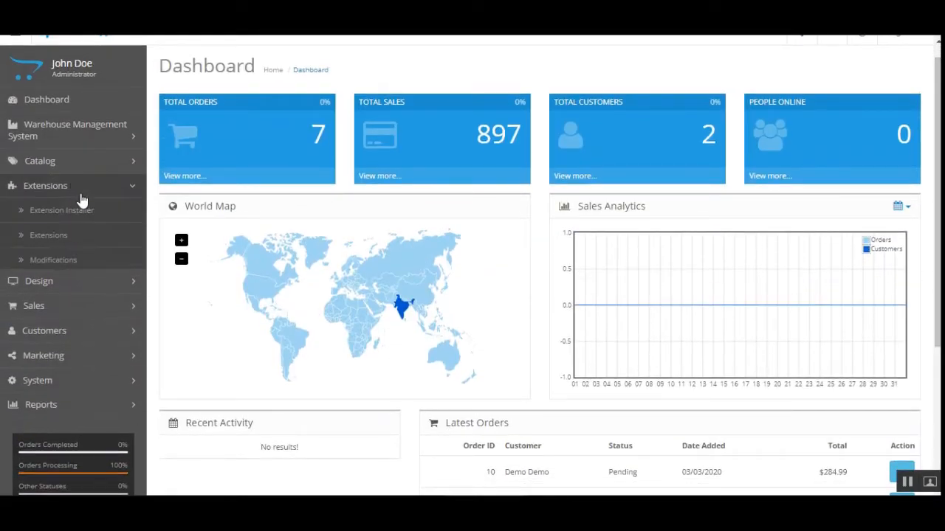
left_click(74, 238)
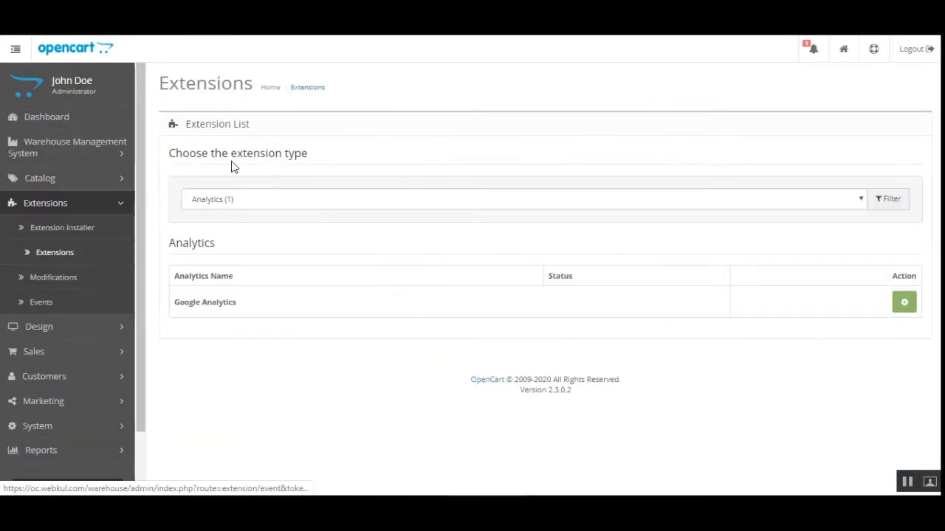
left_click_drag(202, 154, 242, 157)
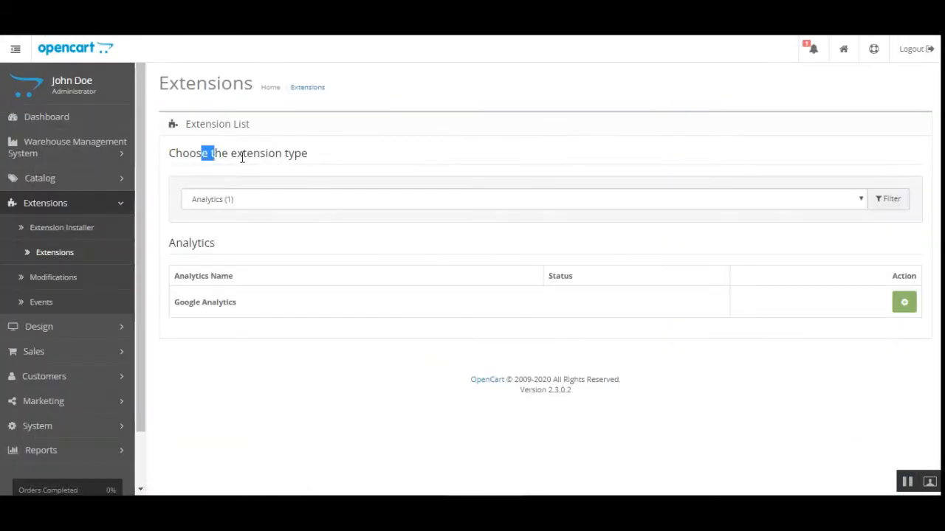
left_click(359, 160)
left_click(311, 205)
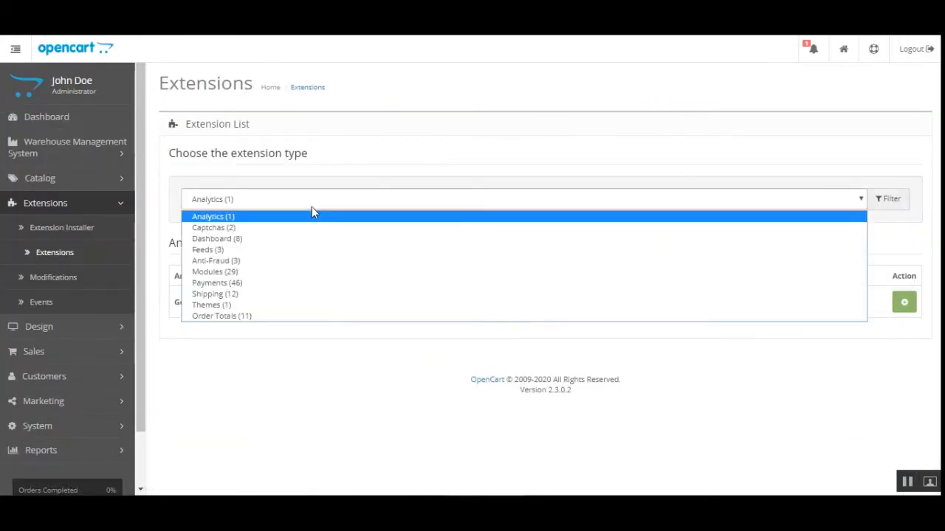
left_click(288, 271)
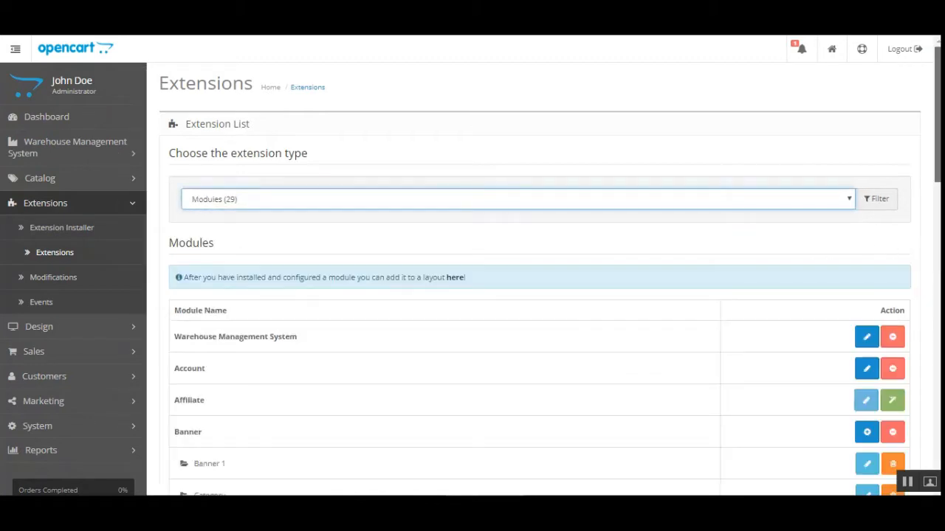
scroll(472, 295, "down", 1)
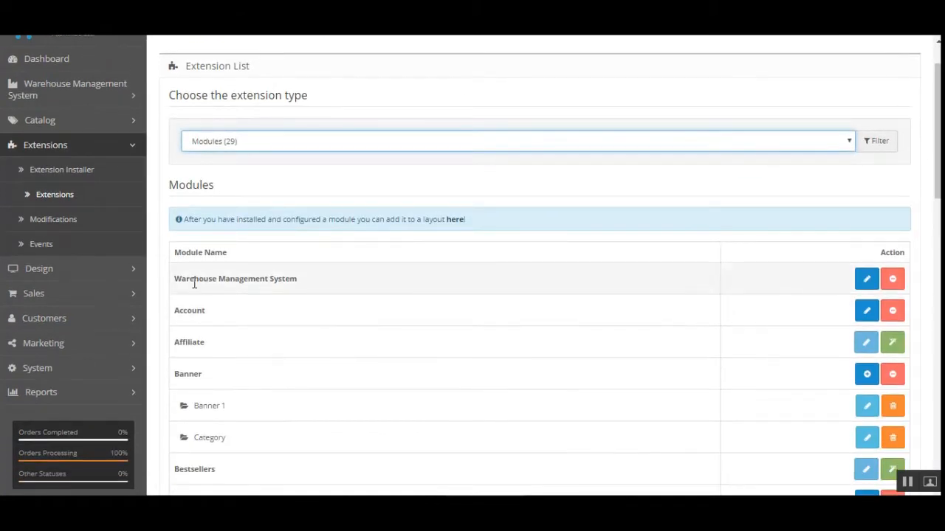
left_click_drag(186, 280, 299, 279)
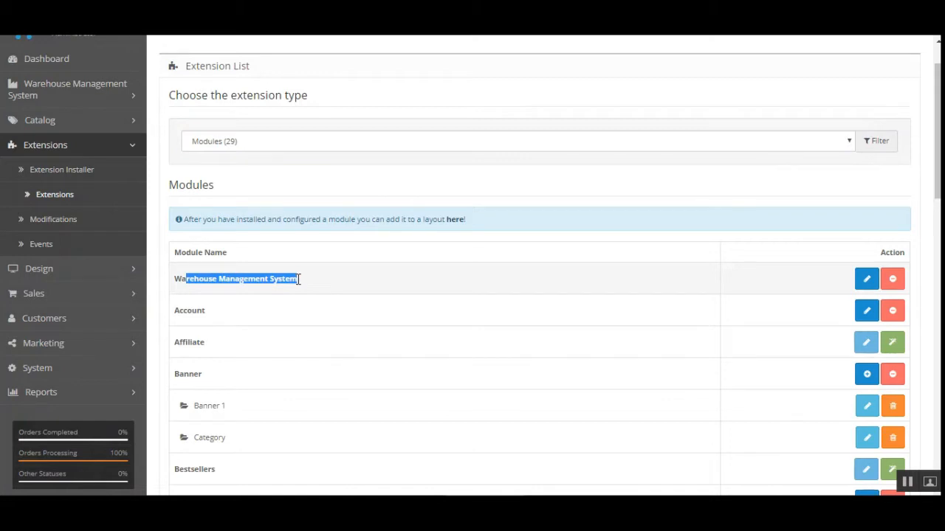
Step: Open the Warehouse Management System module settings and keep Module Status Enabled
left_click(867, 279)
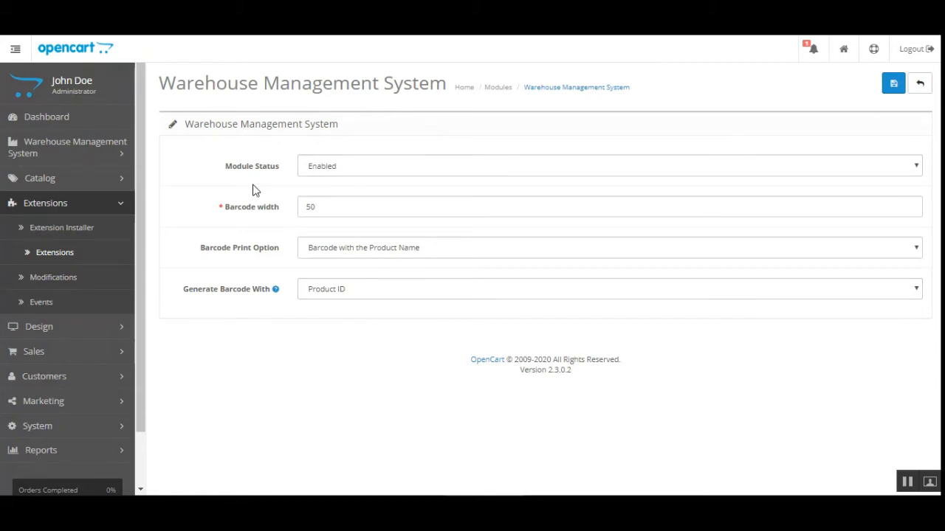
left_click(363, 172)
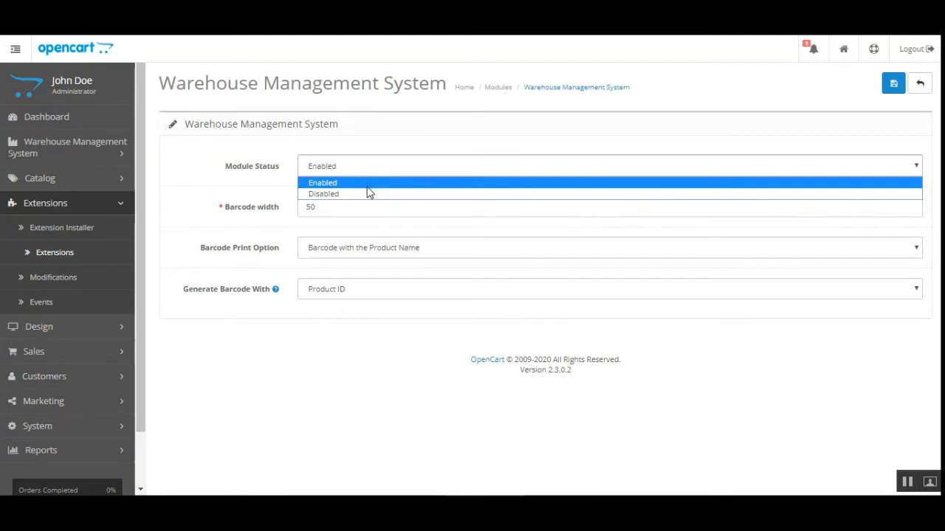
left_click(367, 185)
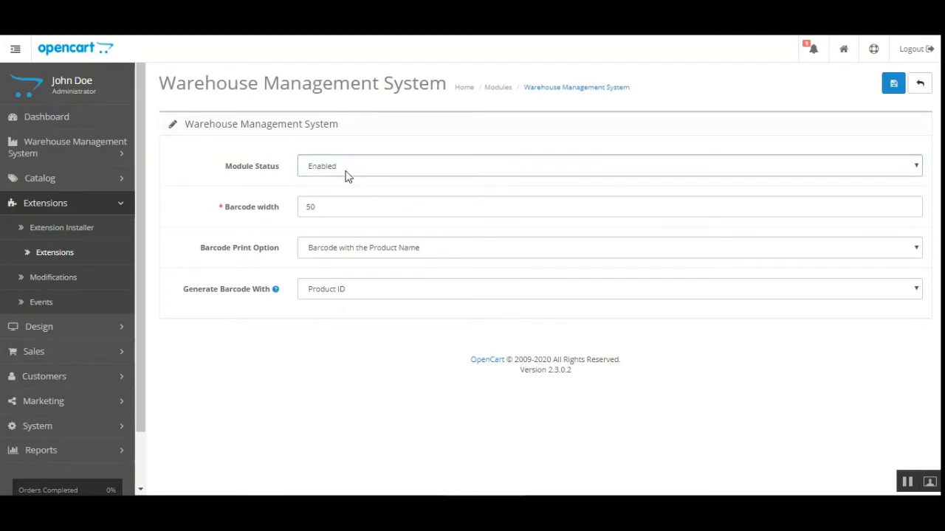
left_click_drag(239, 175, 267, 175)
left_click(268, 174)
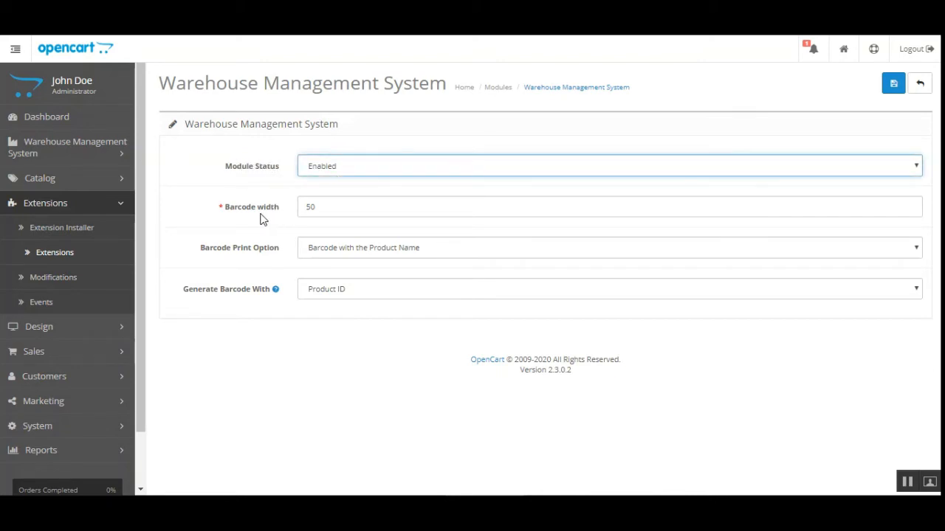
Step: Review the barcode width of 50 and the Barcode Print Option choices
left_click_drag(243, 209, 264, 209)
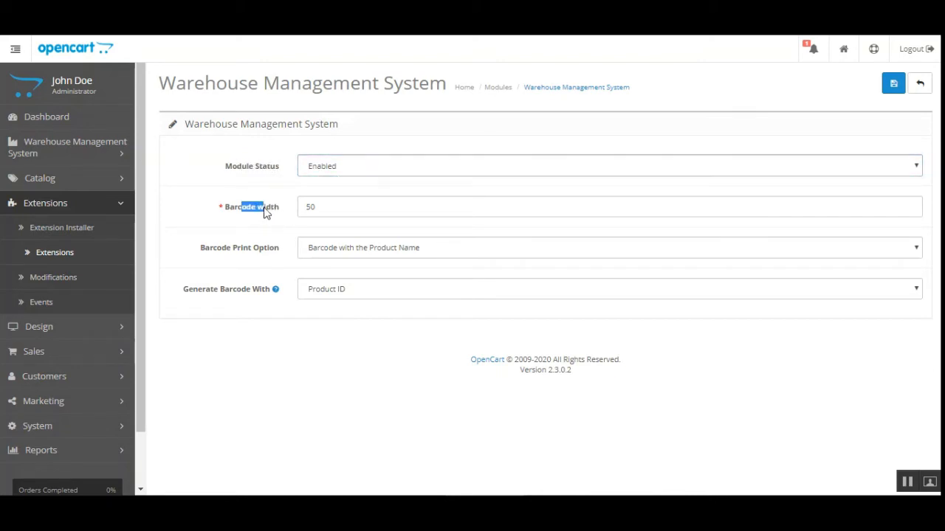
left_click(359, 213)
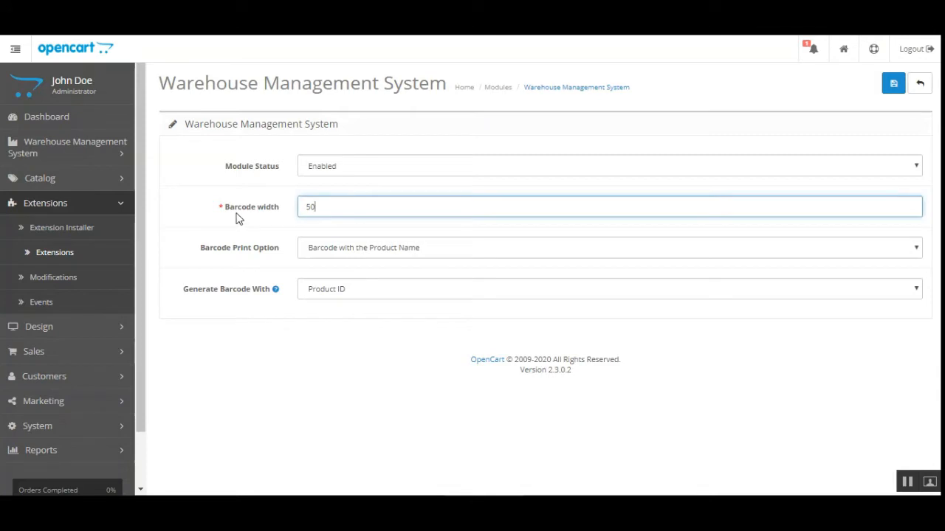
left_click_drag(236, 216, 335, 209)
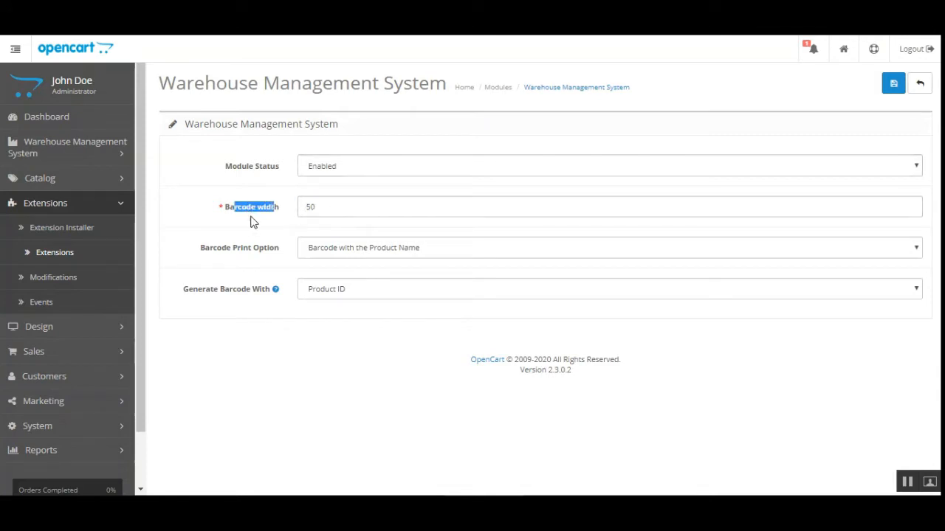
left_click(244, 286)
left_click_drag(211, 253, 274, 255)
left_click(431, 252)
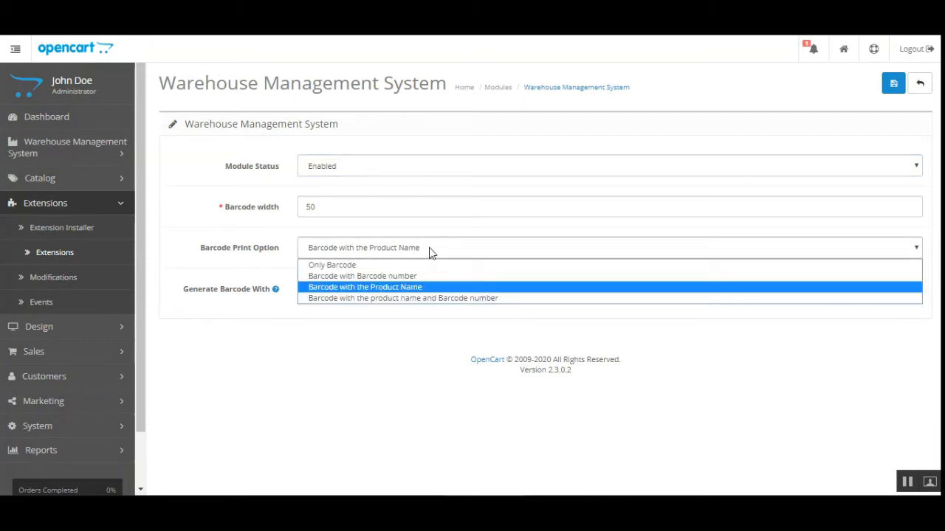
left_click(236, 256)
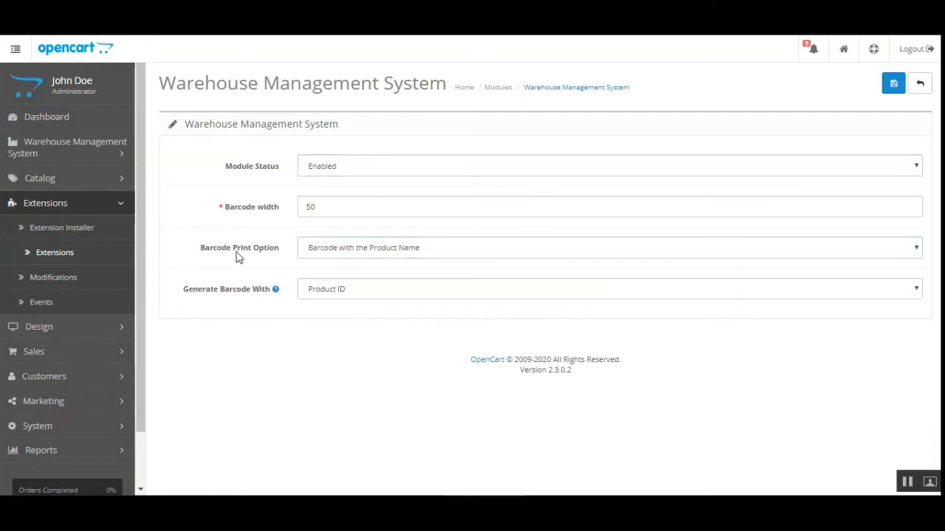
left_click_drag(211, 253, 273, 255)
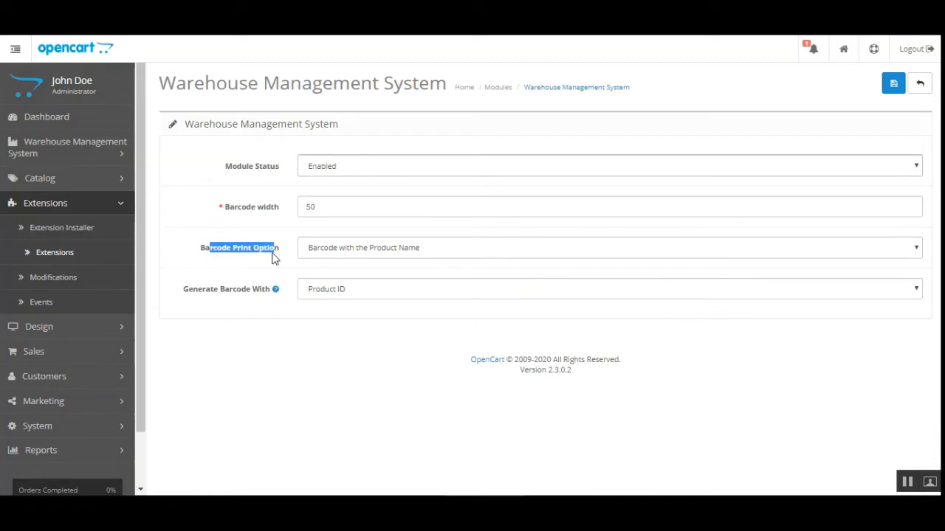
left_click(331, 253)
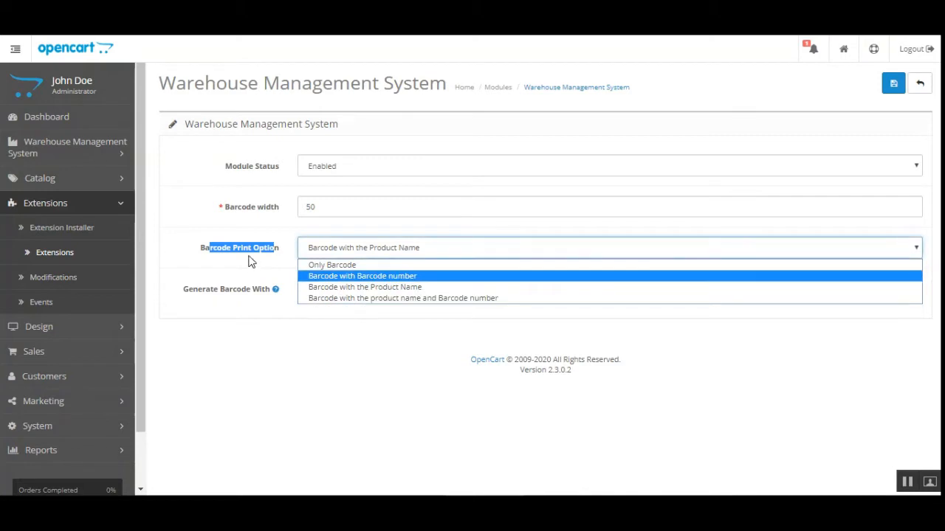
Step: Keep Barcode with the Product Name printing and Product ID as barcode source, then save
left_click(213, 259)
left_click_drag(201, 255, 280, 258)
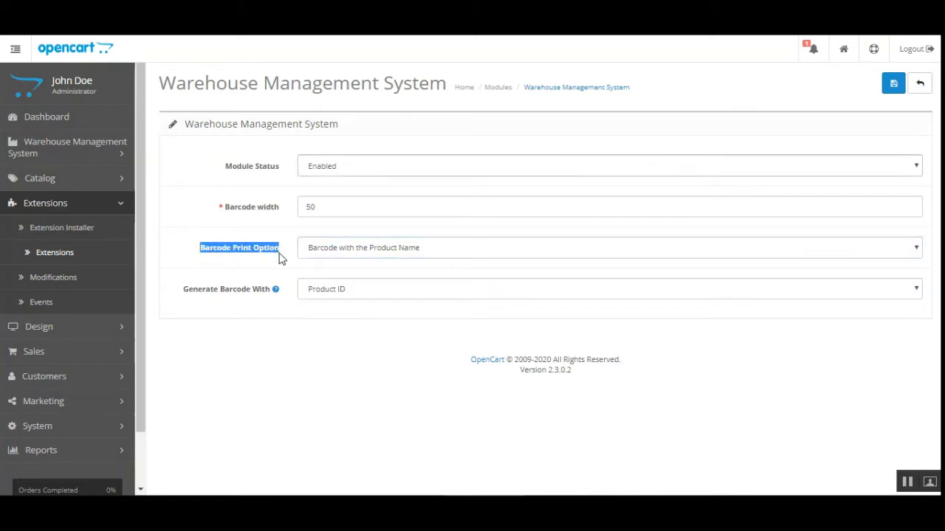
left_click(269, 264)
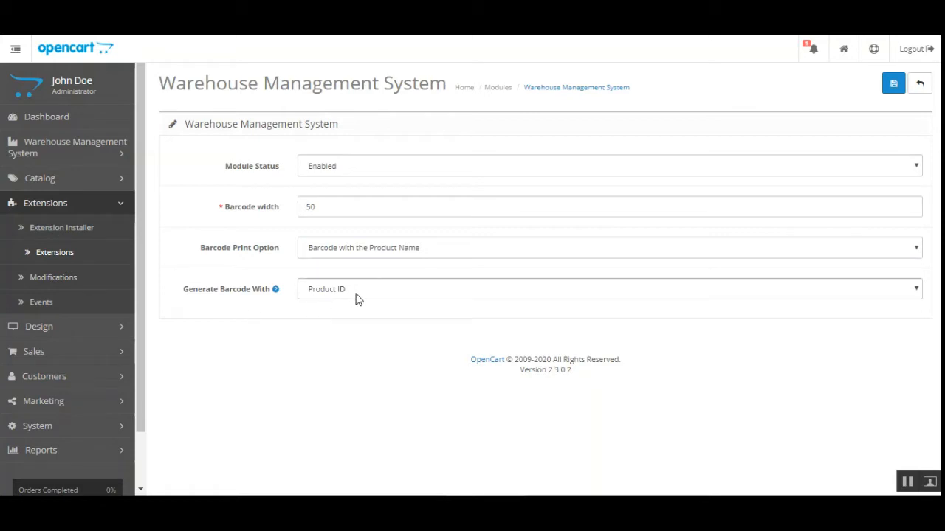
mouse_move(273, 290)
left_click(396, 292)
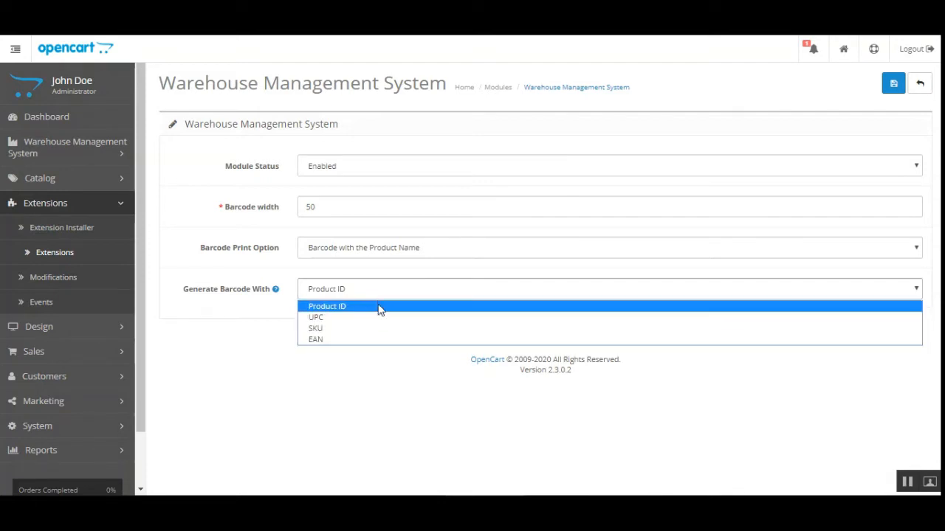
left_click(372, 307)
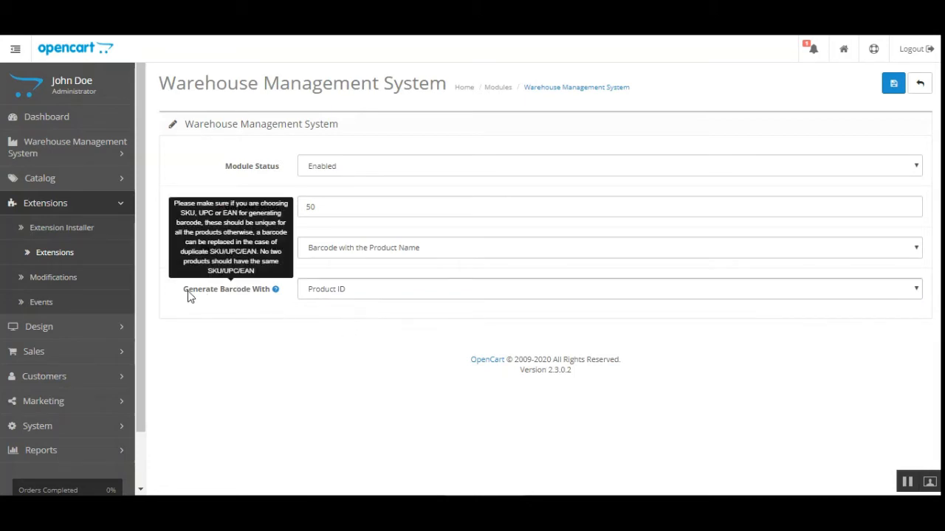
left_click_drag(185, 294, 270, 298)
left_click(277, 316)
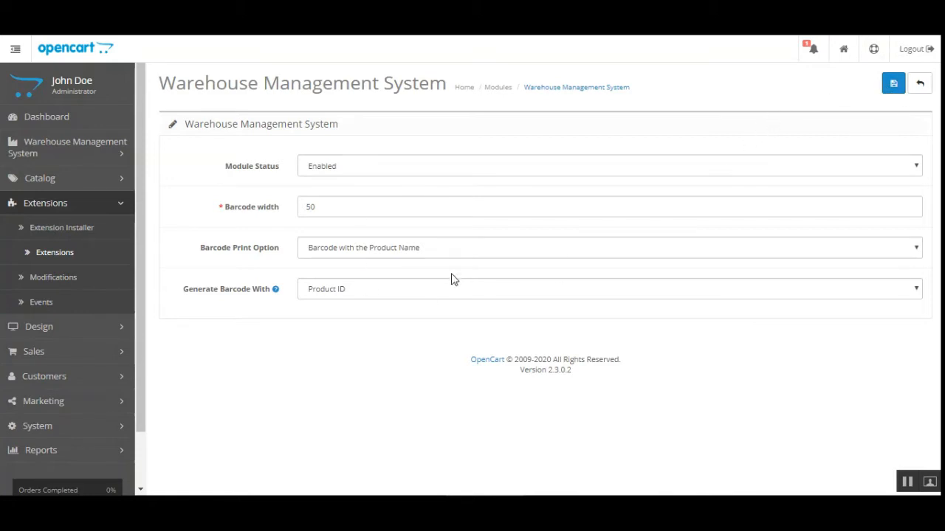
left_click(893, 85)
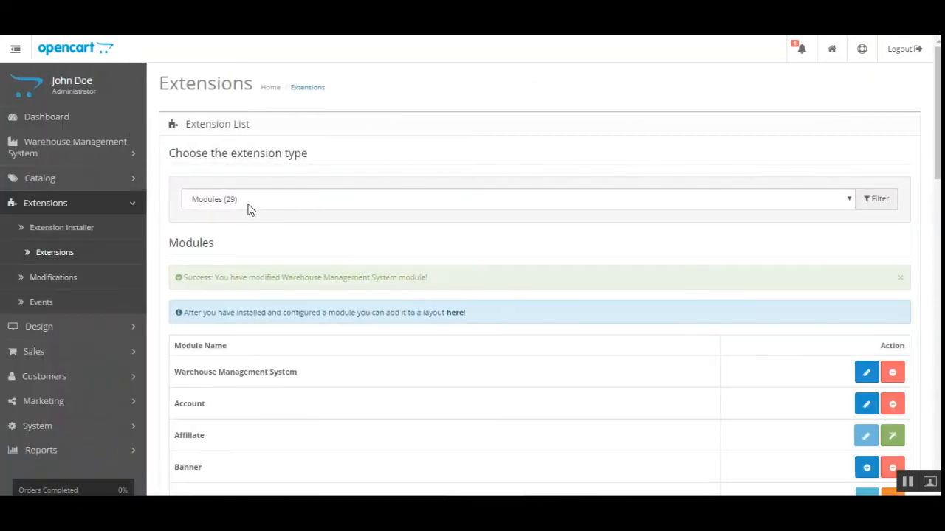
Step: From the Dashboard, go to Warehouse Management System > Warehouse to list Warehouse-1 to 3
left_click(55, 120)
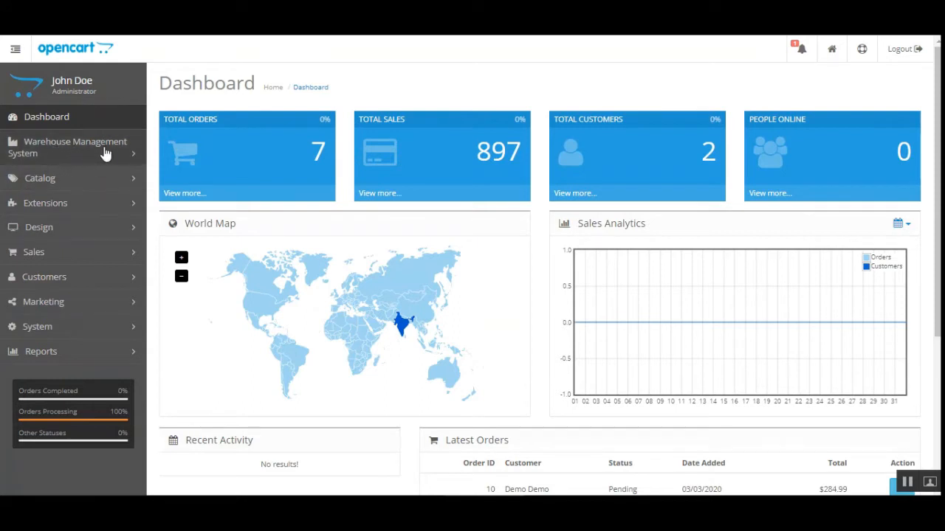
left_click(59, 153)
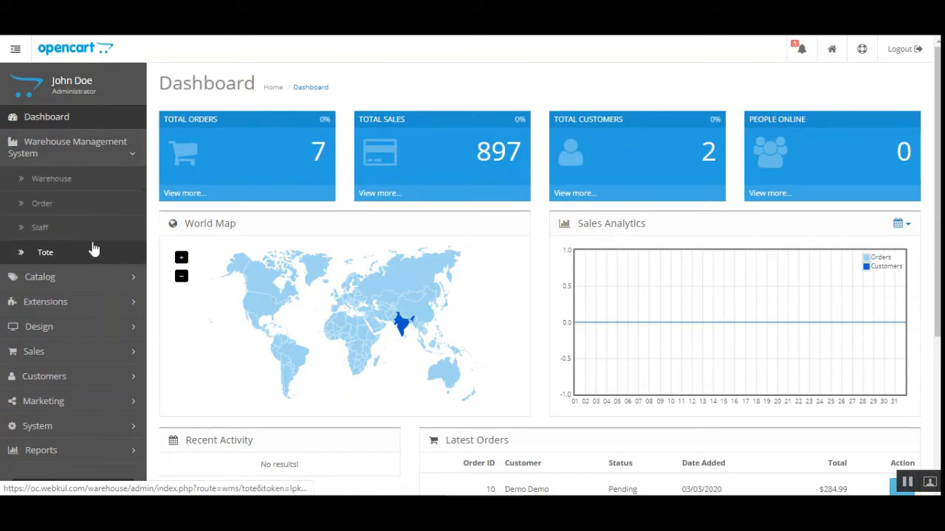
right_click(67, 178)
left_click(103, 186)
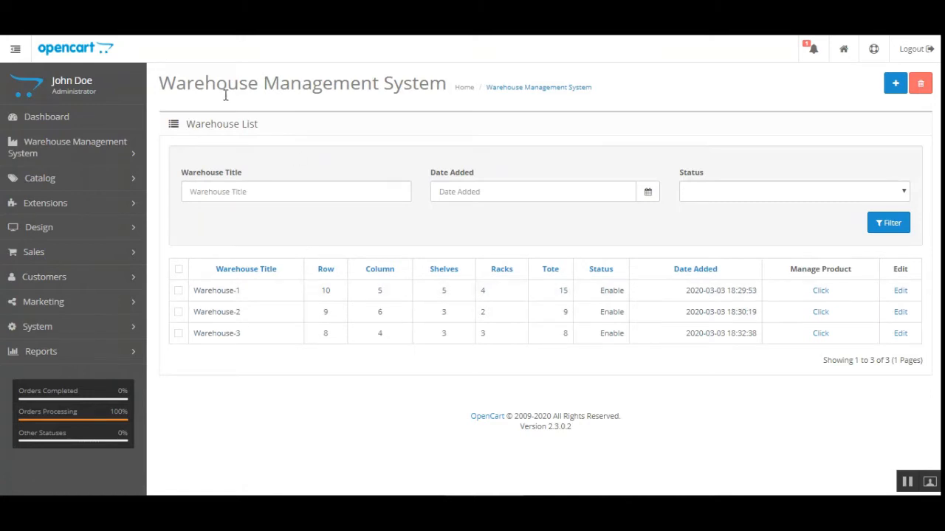
Step: Try the warehouse title, date added and status filters without applying any
left_click_drag(162, 84, 419, 85)
left_click(418, 86)
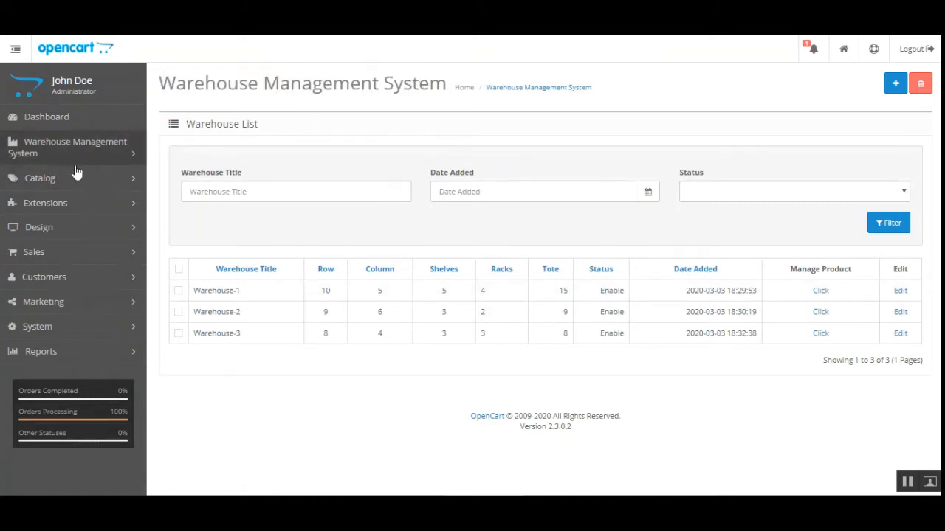
left_click(99, 152)
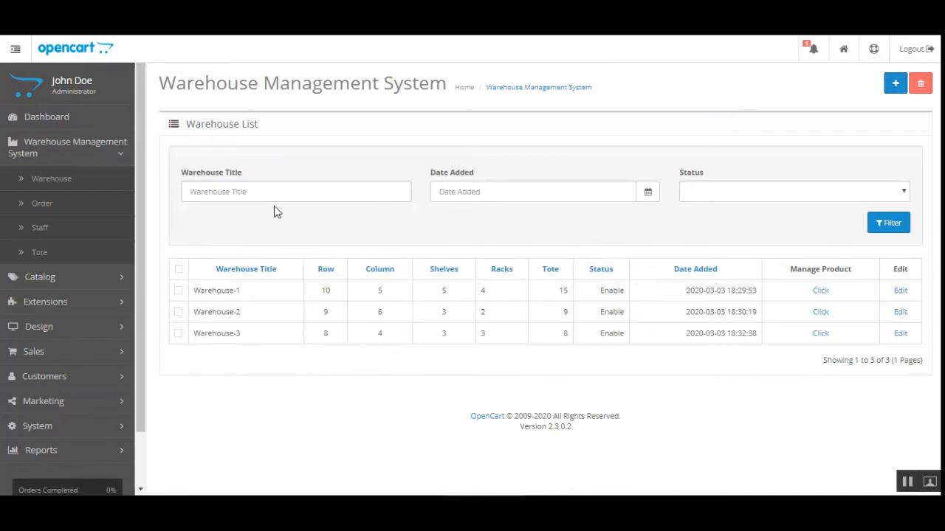
left_click(244, 194)
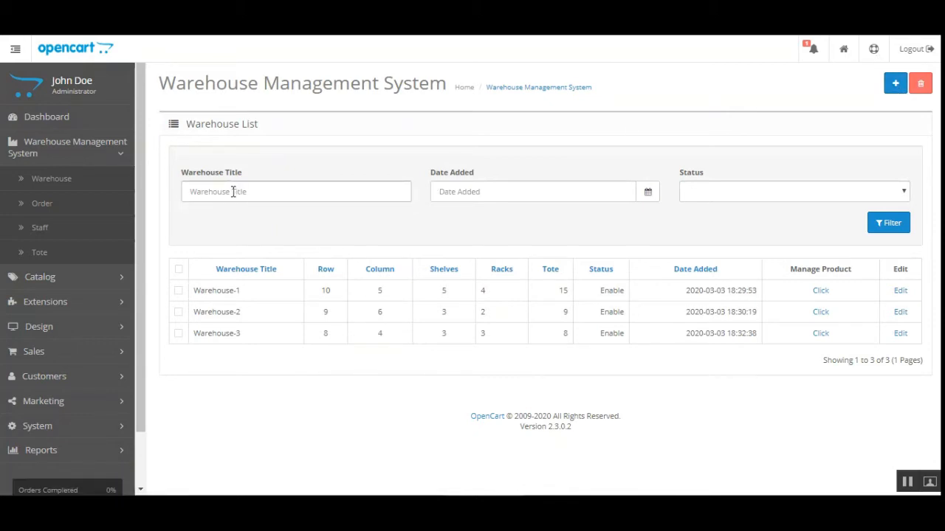
left_click(546, 190)
left_click(760, 194)
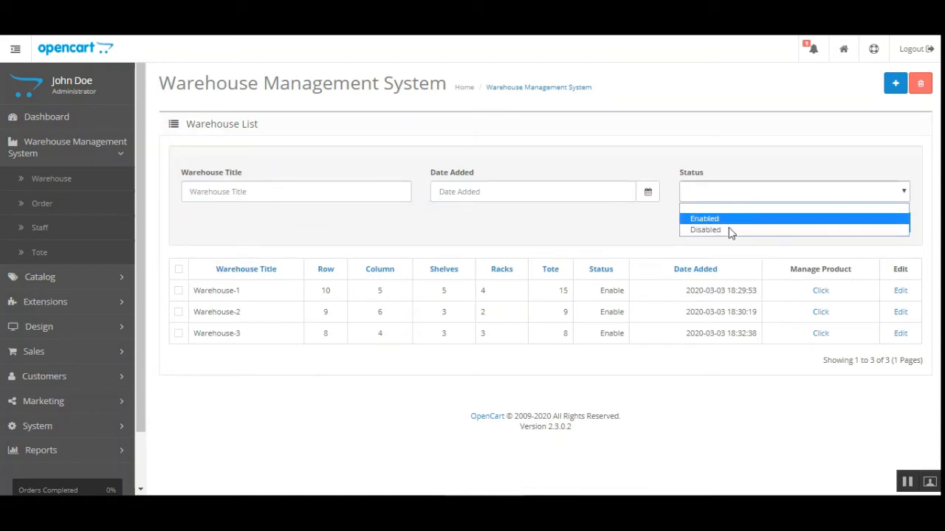
left_click(620, 228)
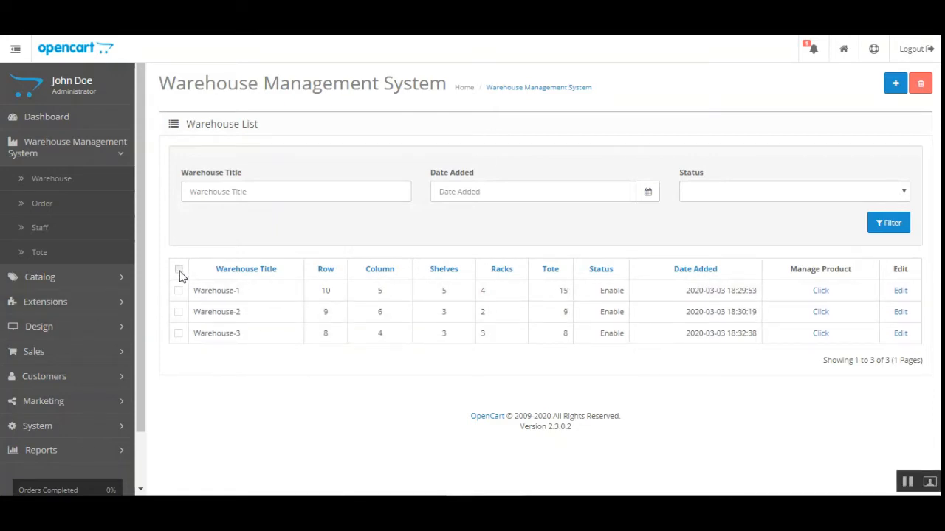
Step: Tick Warehouse-1, 2 and 3, then open the empty Add New warehouse form
left_click(179, 291)
left_click(179, 312)
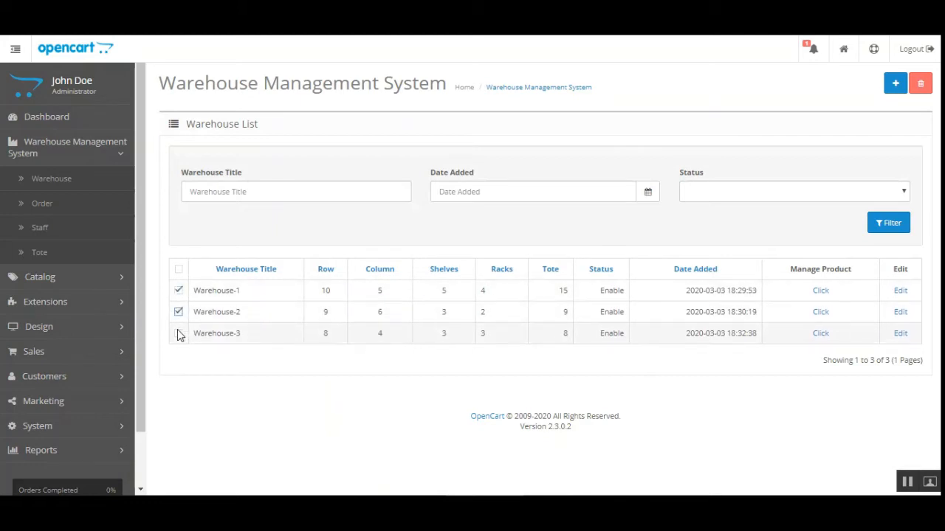
left_click(179, 334)
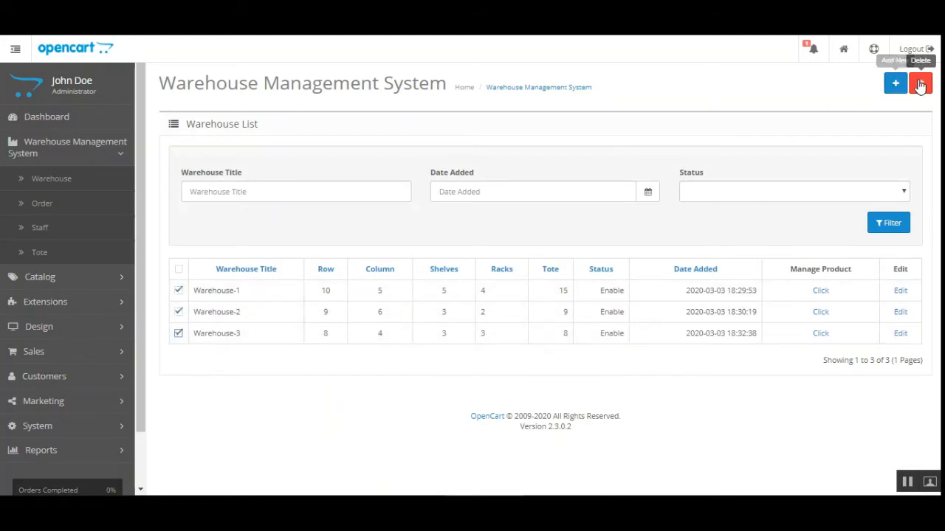
left_click(921, 85)
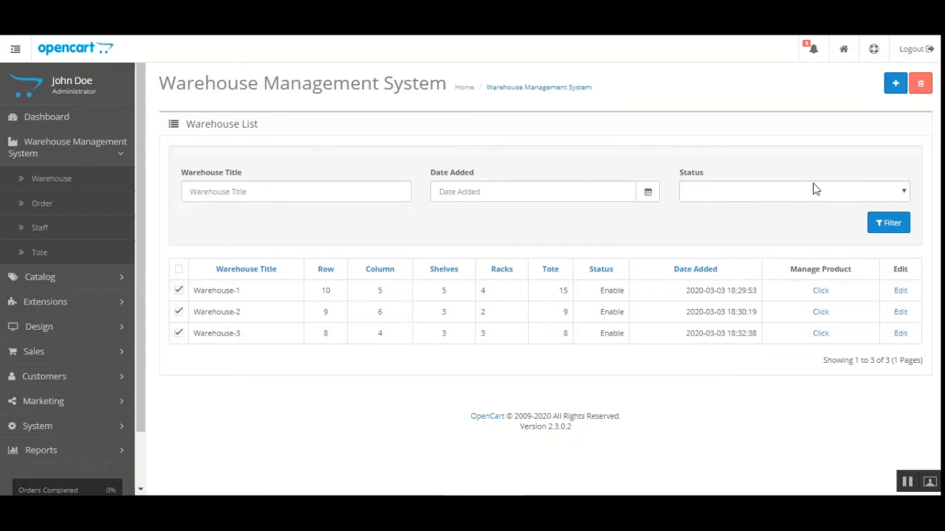
left_click(894, 86)
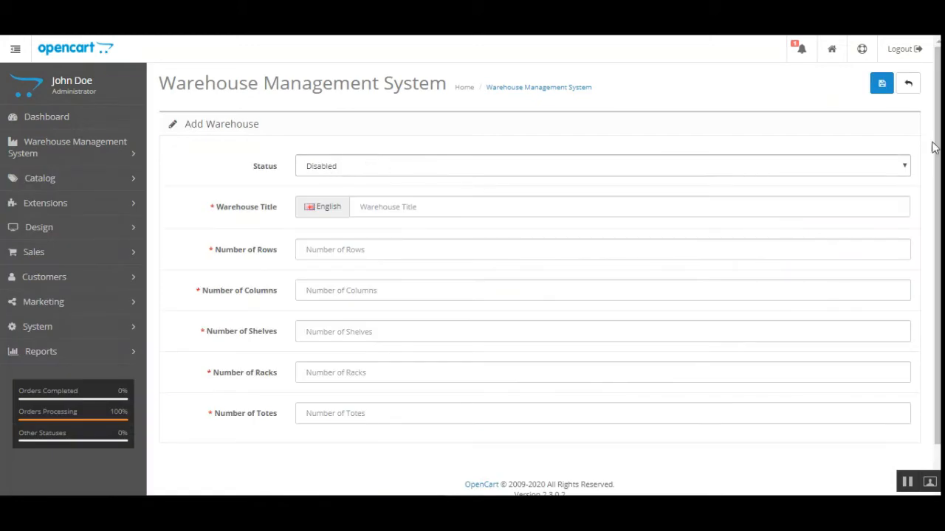
scroll(869, 192, "down", 1)
left_click(350, 122)
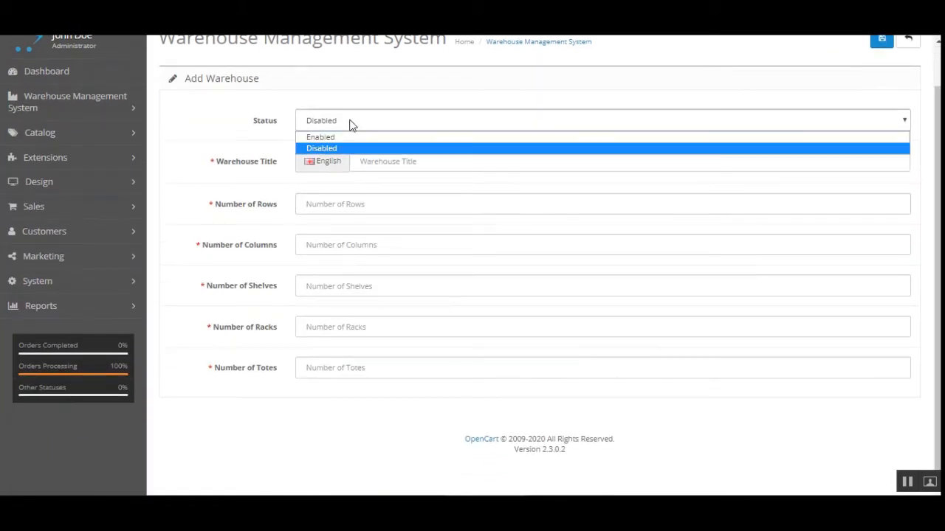
left_click(219, 126)
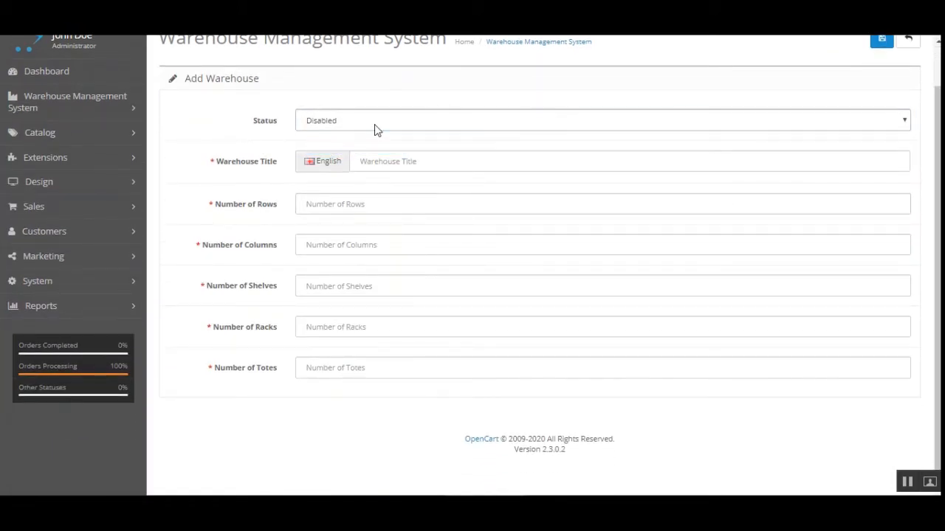
left_click_drag(221, 164, 278, 169)
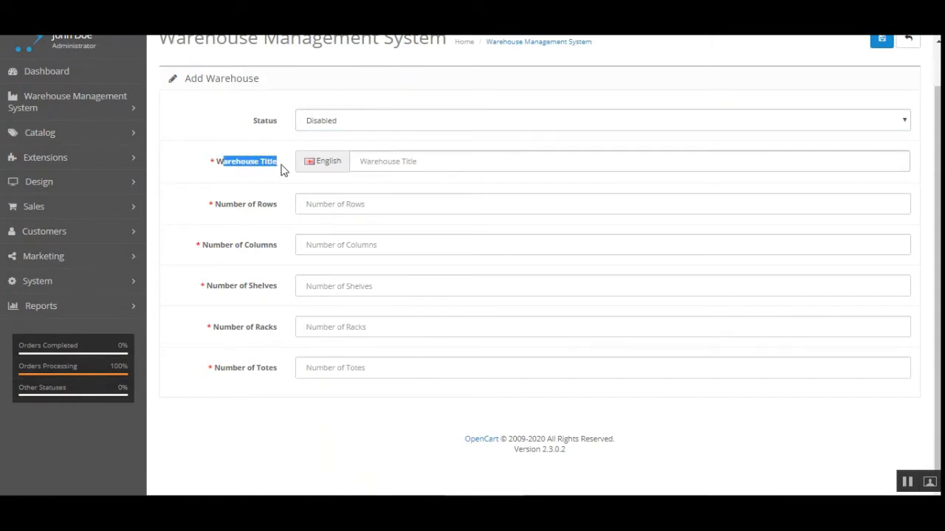
left_click(268, 182)
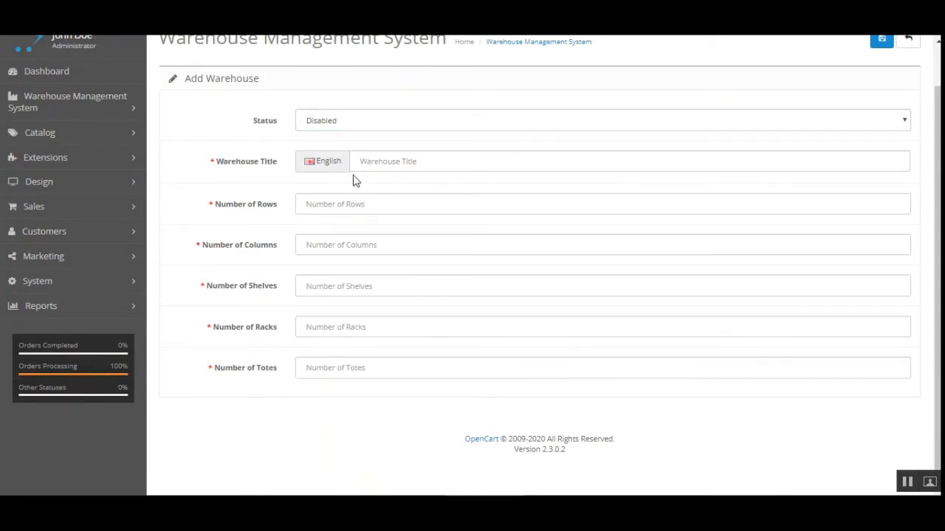
left_click(399, 166)
left_click_drag(221, 164, 255, 169)
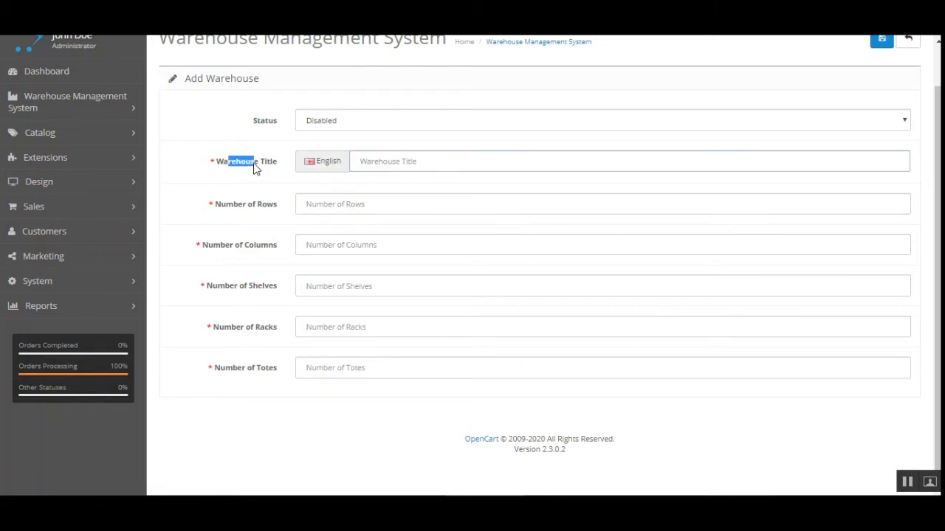
left_click(408, 161)
left_click_drag(219, 164, 403, 164)
left_click(410, 162)
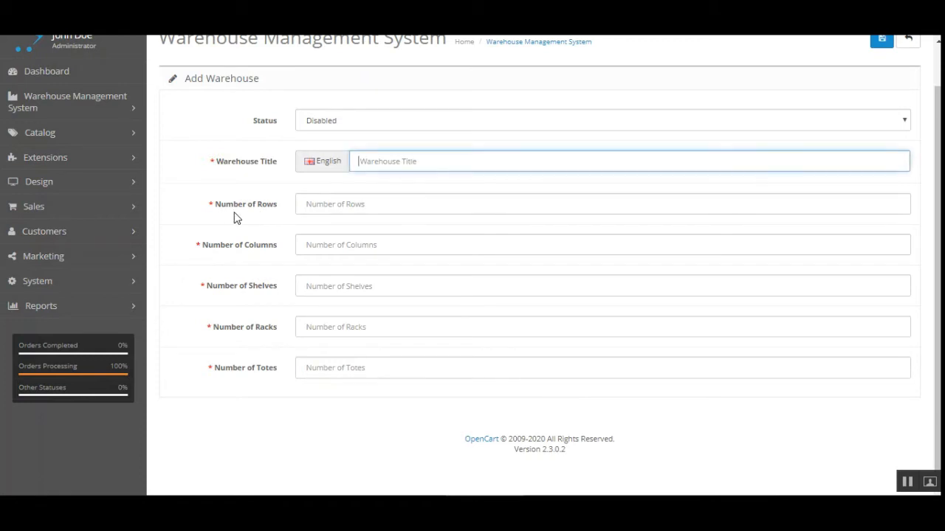
left_click_drag(227, 206, 257, 208)
left_click(270, 206)
key("Tab")
left_click_drag(213, 245, 268, 249)
key("Tab")
left_click_drag(211, 286, 282, 293)
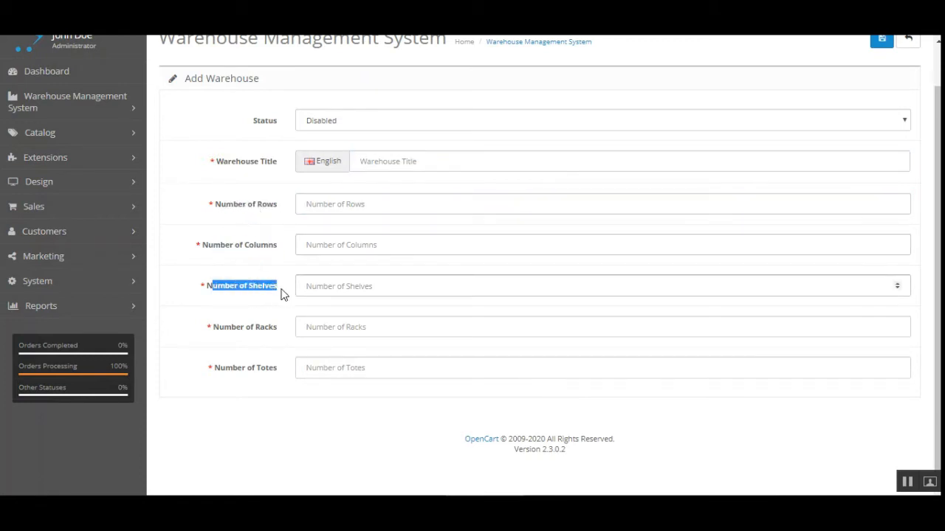
left_click_drag(219, 329, 276, 333)
key("Tab")
left_click_drag(220, 369, 274, 367)
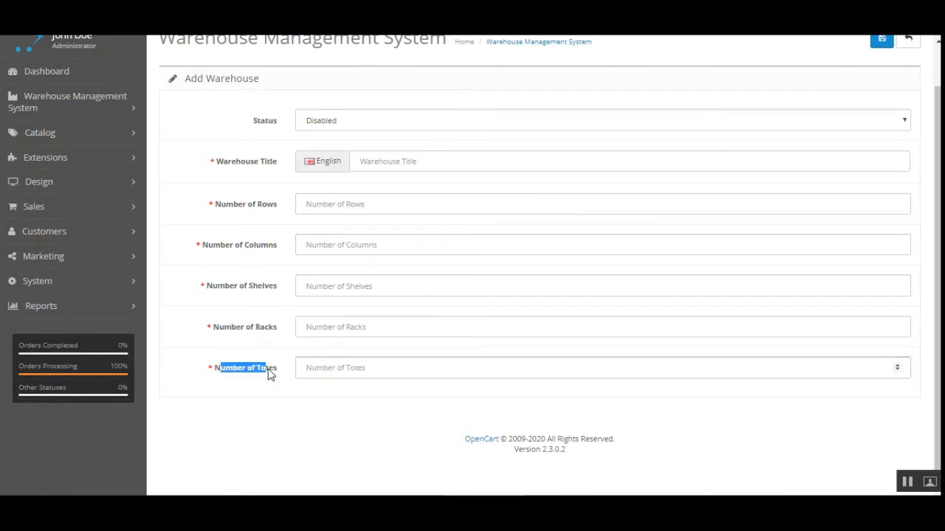
left_click(290, 395)
left_click(272, 203)
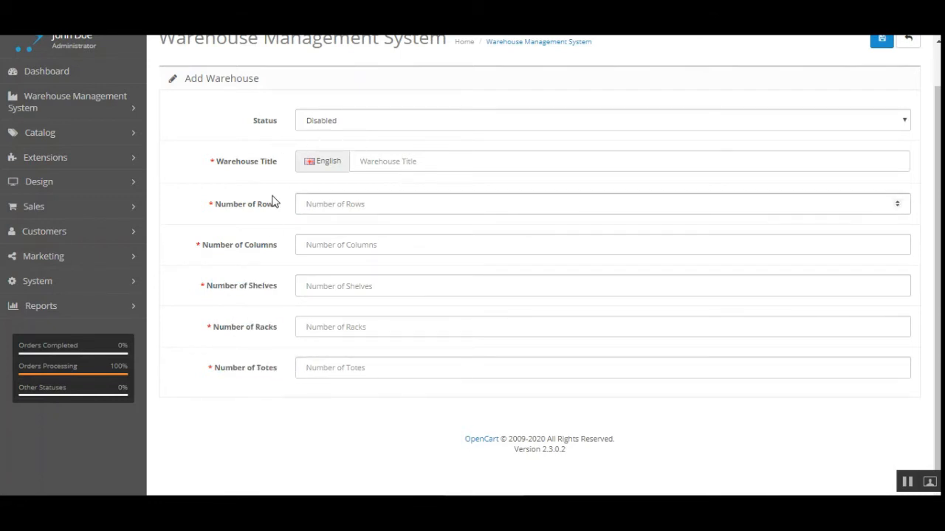
left_click(417, 161)
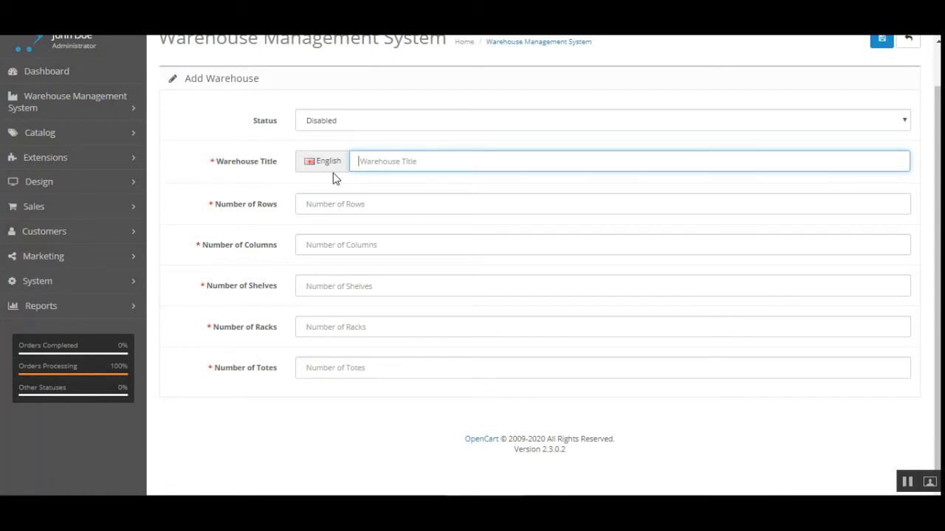
Step: Title the new warehouse 'Warehouse 4' with 5 rows and 3 columns
type("Warehouse 4")
key("Tab")
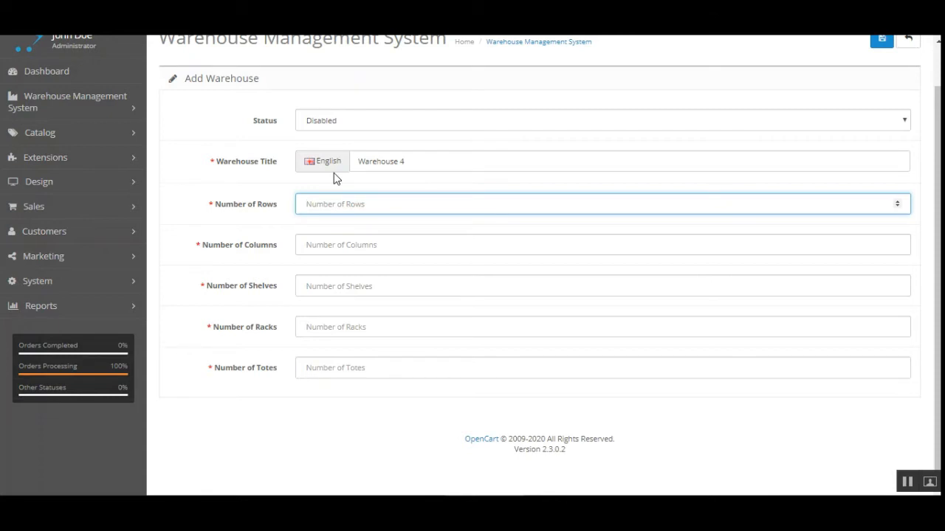
type("5")
key("Tab")
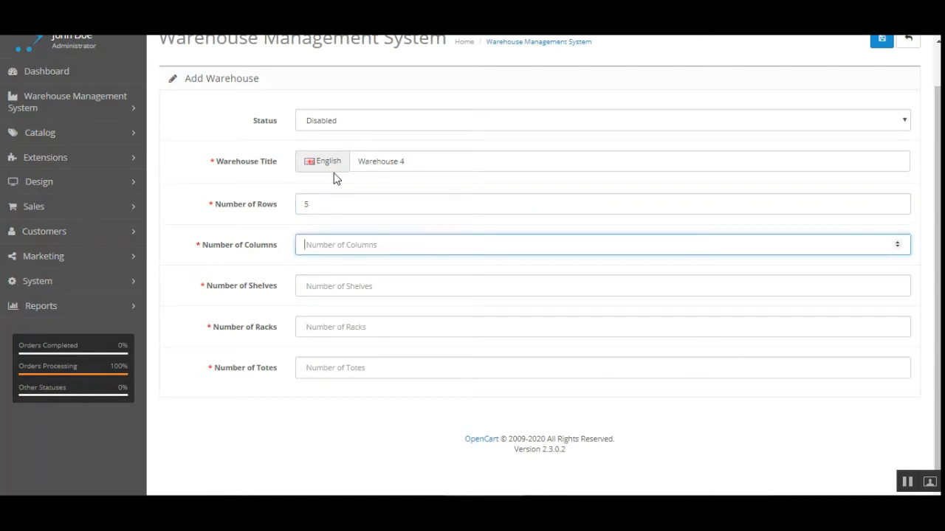
type("3")
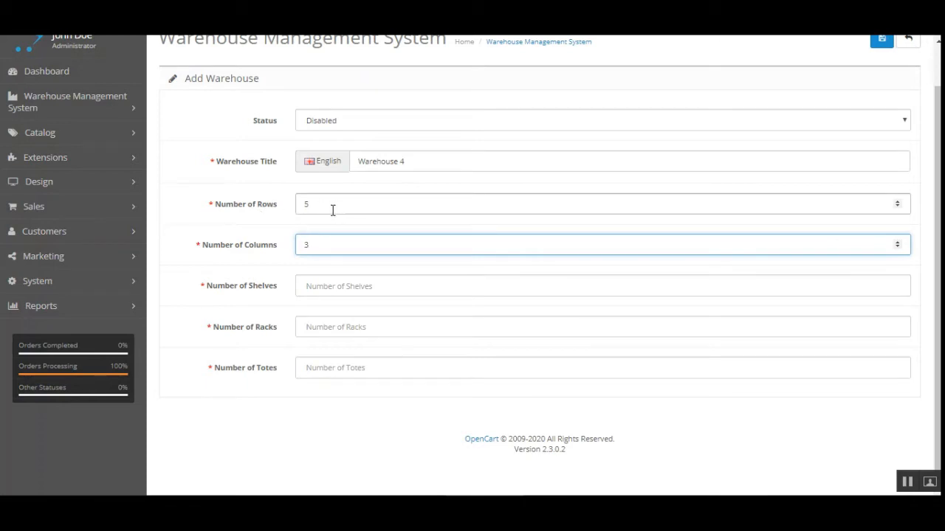
Step: Give it 5 shelves, 5 racks and 5 totes, set status Enabled, and save
left_click(326, 286)
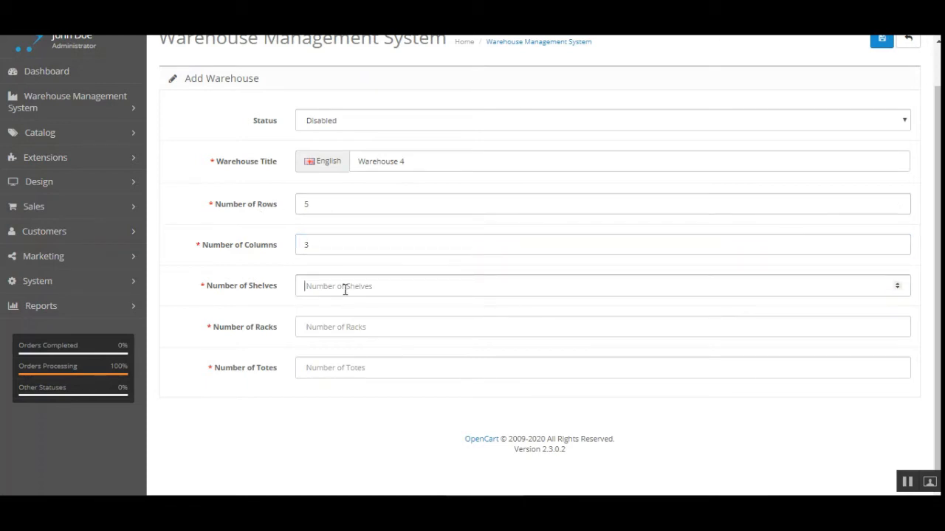
type("5")
left_click(342, 329)
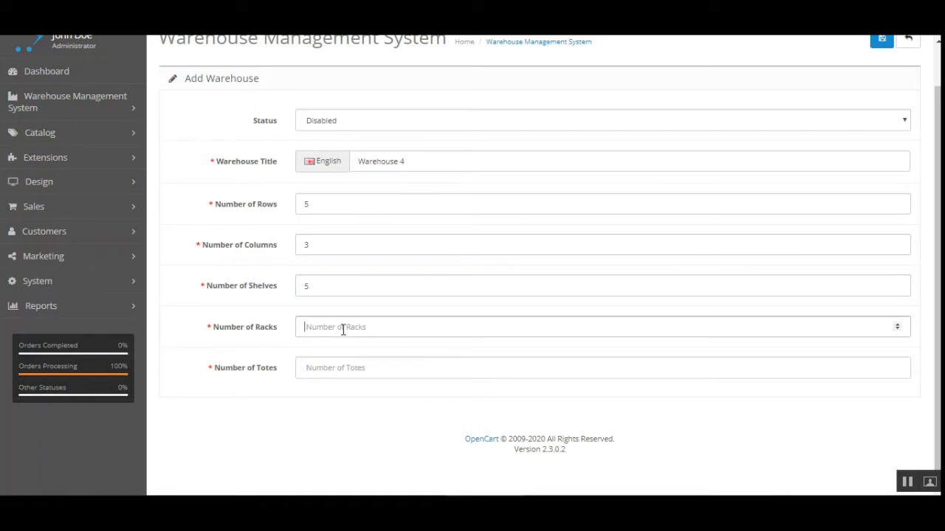
type("5")
left_click(349, 367)
type("5")
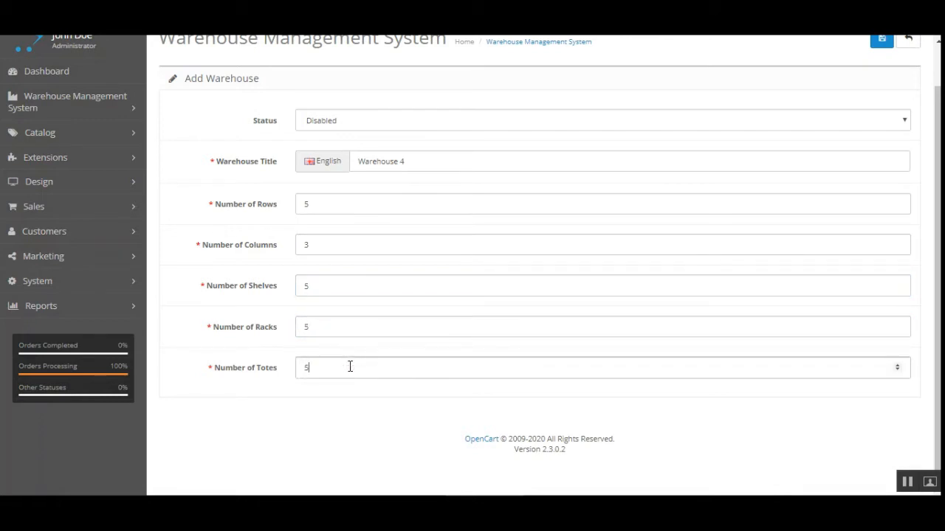
left_click(426, 121)
left_click(475, 136)
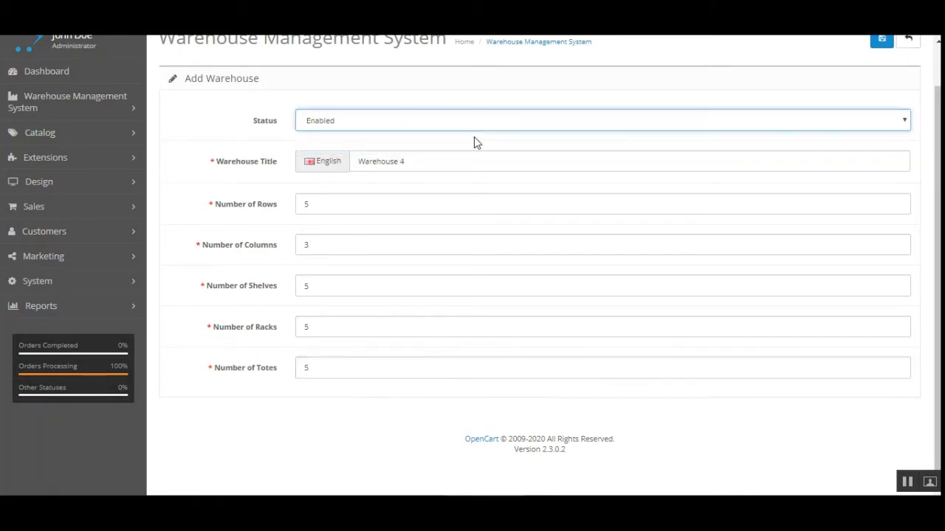
left_click(881, 43)
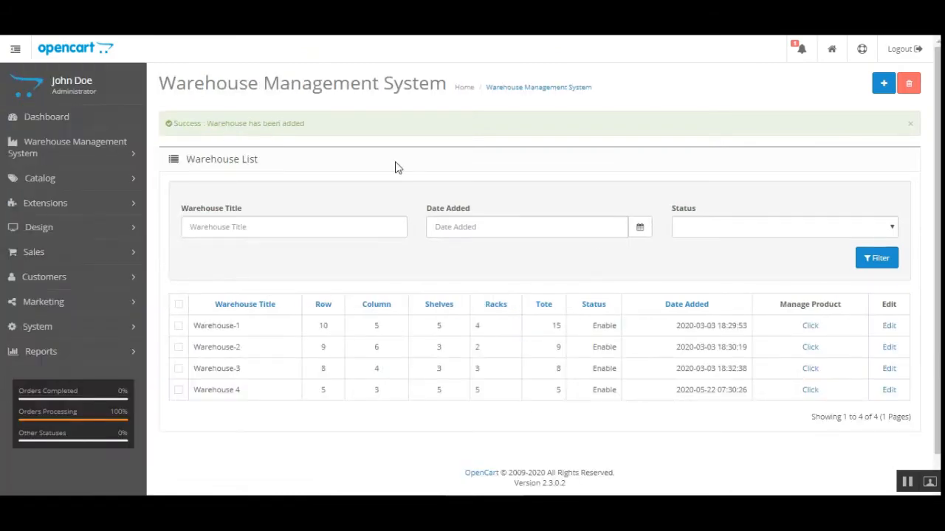
Step: Confirm Warehouse 4 appears in the list, then open Warehouse-1 for editing
scroll(933, 157, "down", 1)
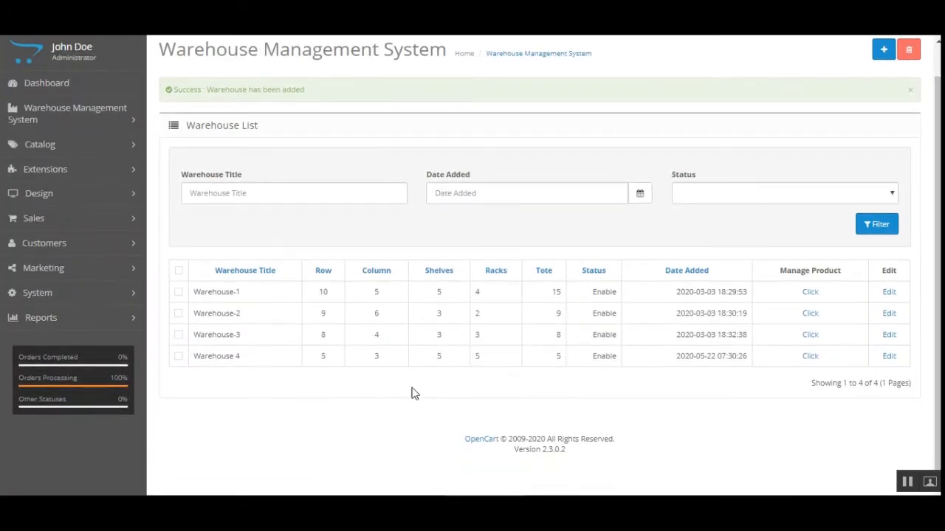
left_click_drag(214, 356, 242, 363)
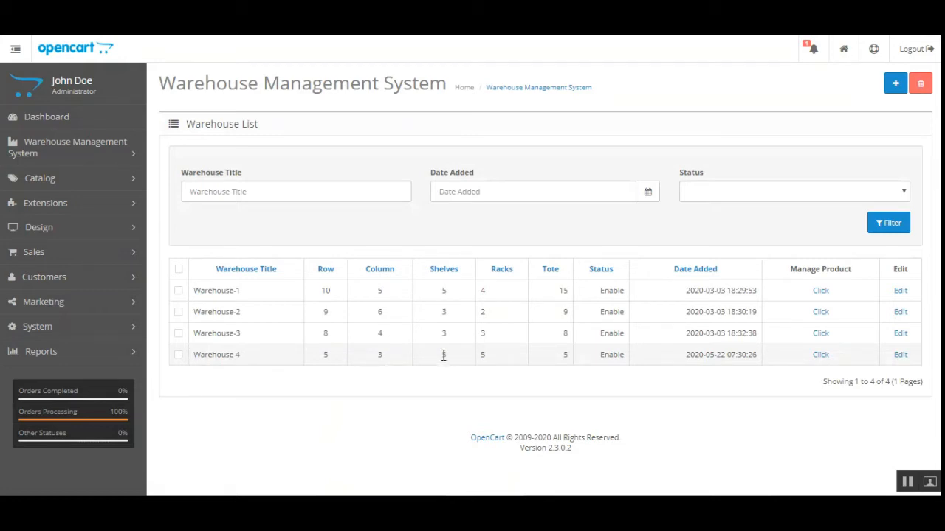
double_click(565, 355)
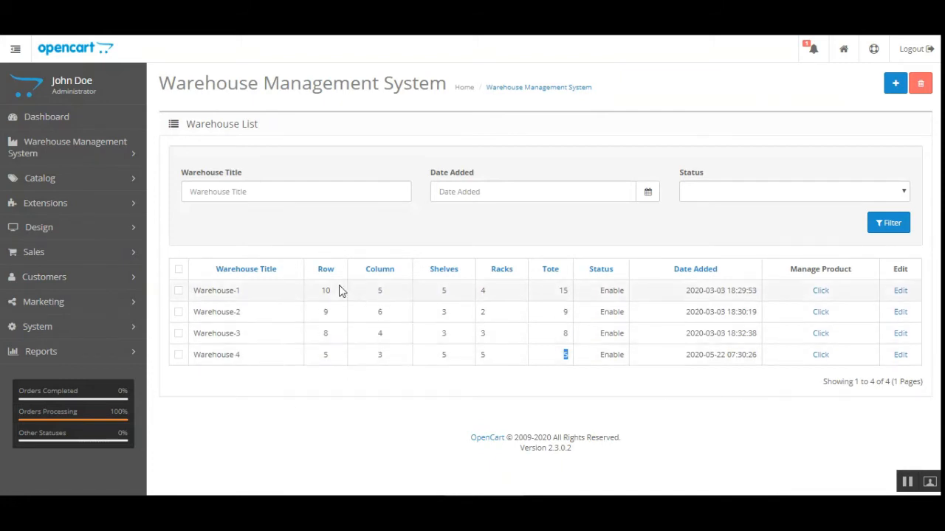
left_click(902, 292)
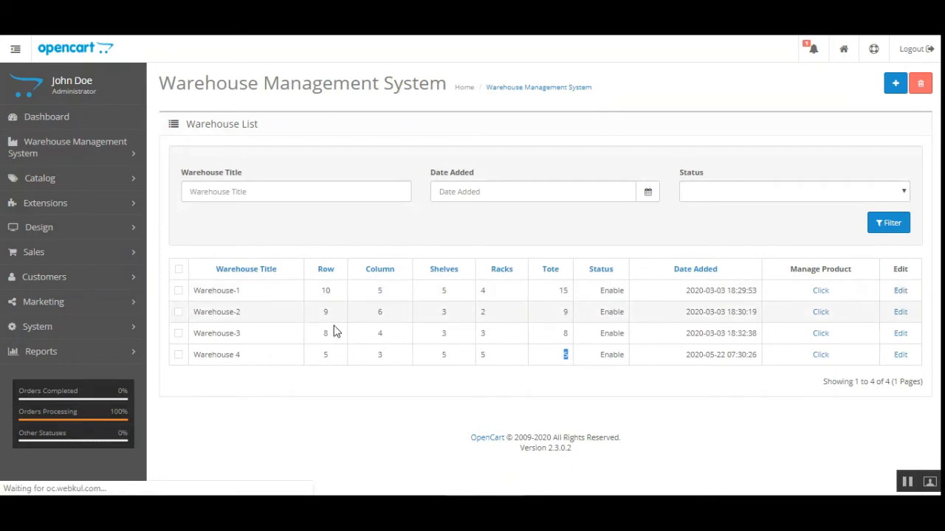
Step: Review Warehouse-1's settings (10 rows, 5 columns, 5 shelves, 4 racks) and cancel back to the list
scroll(334, 331, "down", 2)
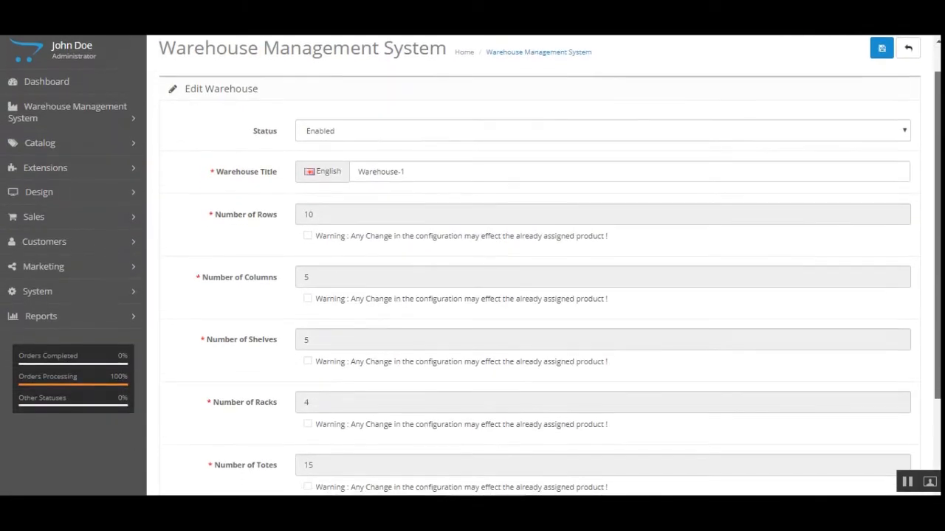
scroll(544, 295, "down", 3)
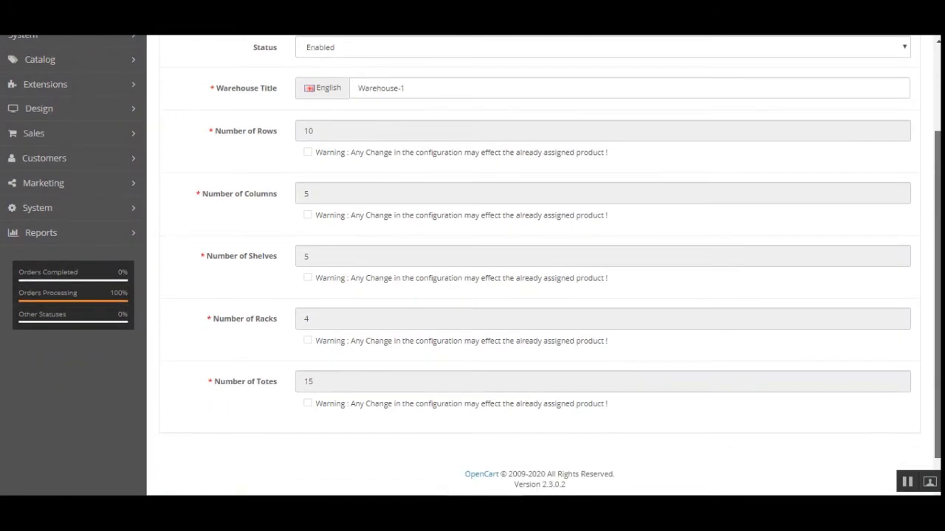
scroll(440, 213, "up", 2)
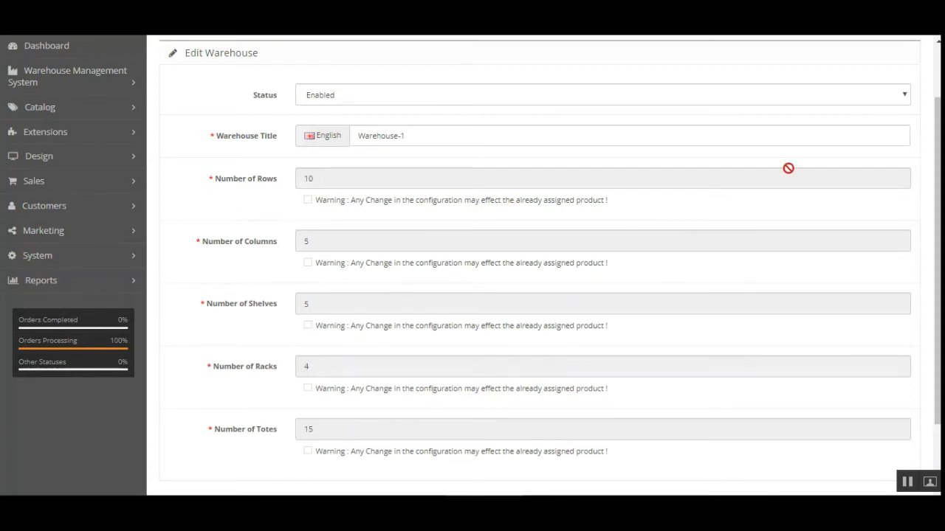
left_click_drag(936, 107, 937, 57)
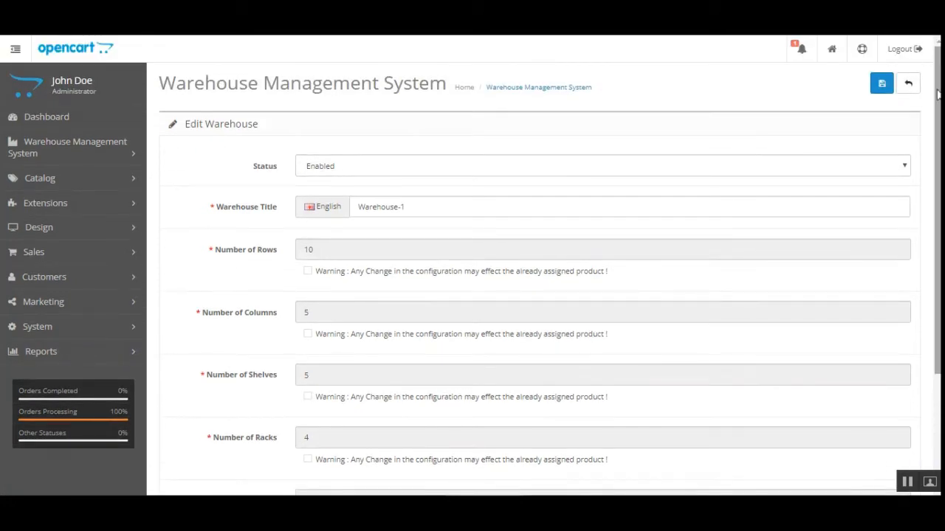
left_click(909, 82)
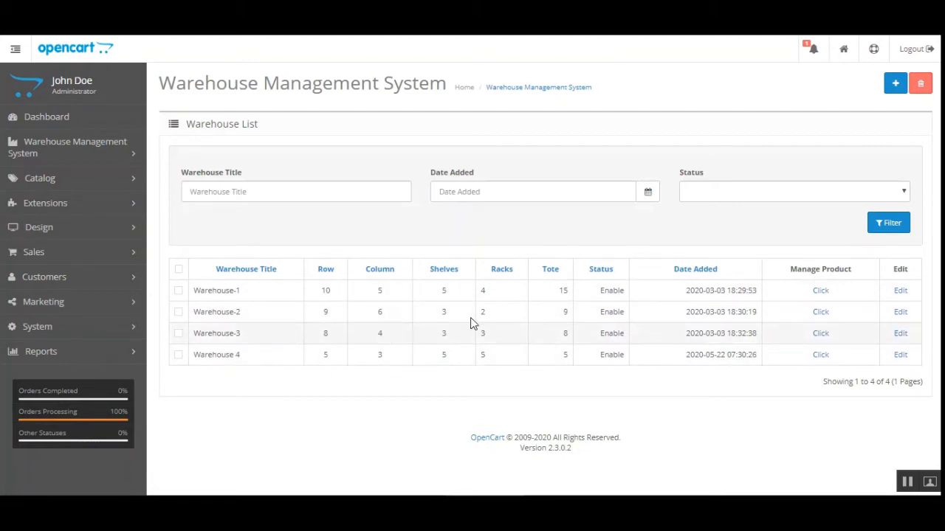
left_click_drag(789, 268, 852, 270)
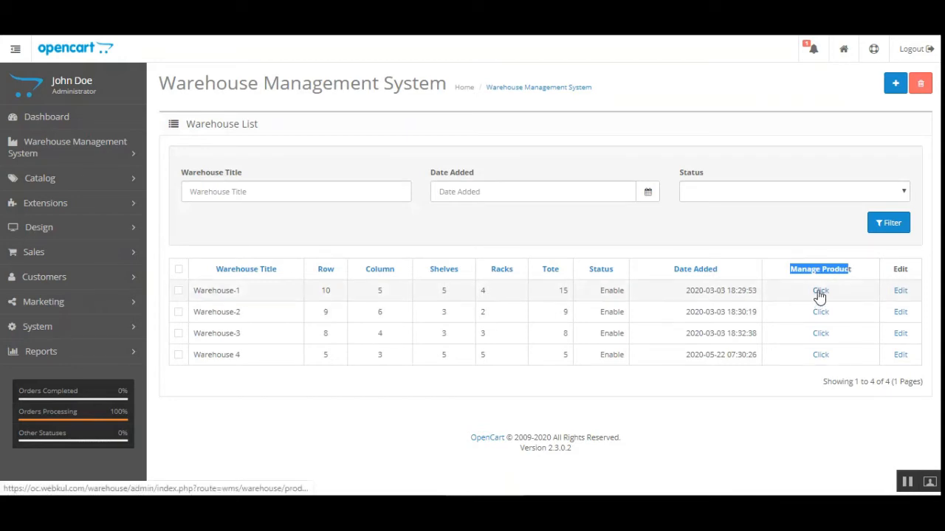
Step: Open Warehouse-1's Manage Product list
left_click(819, 293)
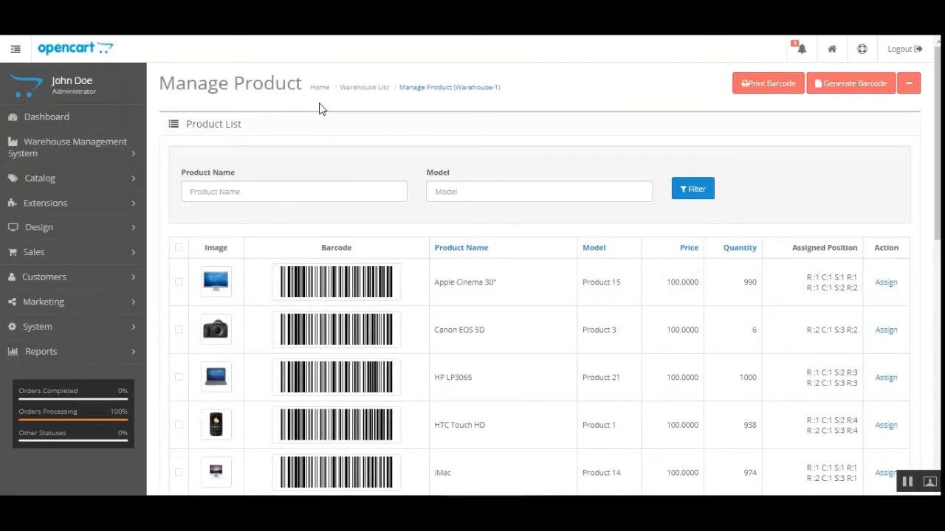
left_click_drag(176, 83, 298, 87)
left_click(326, 124)
scroll(539, 296, "down", 2)
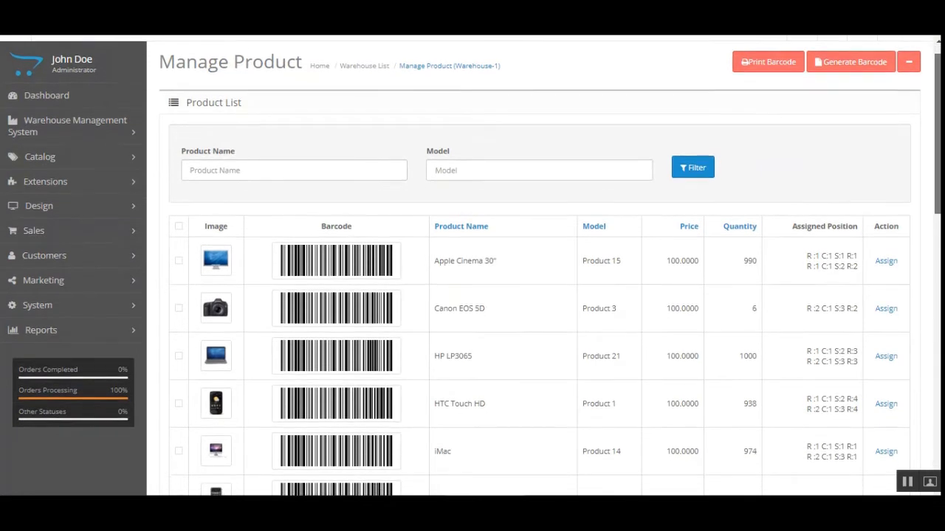
scroll(384, 174, "up", 1)
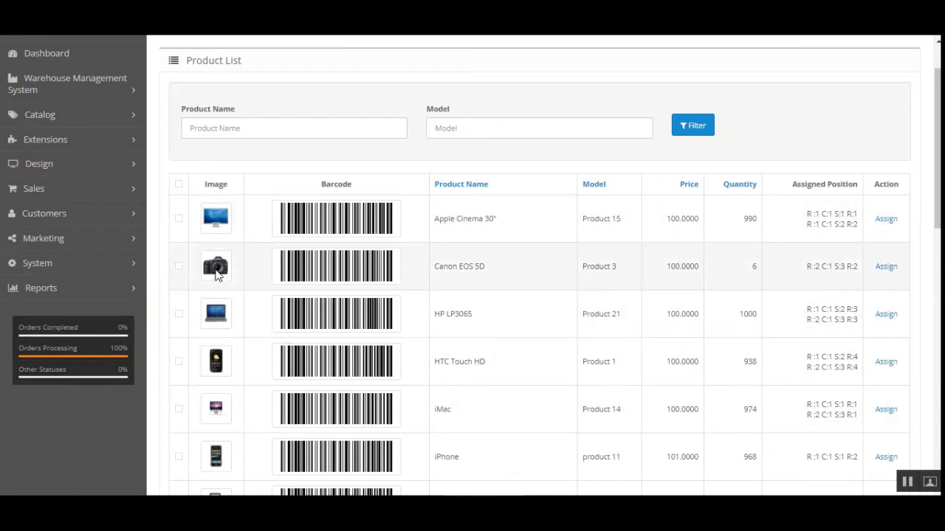
Step: Tick the Canon EOS 5D and open its Choose Location grid
left_click(179, 266)
left_click_drag(481, 270, 423, 275)
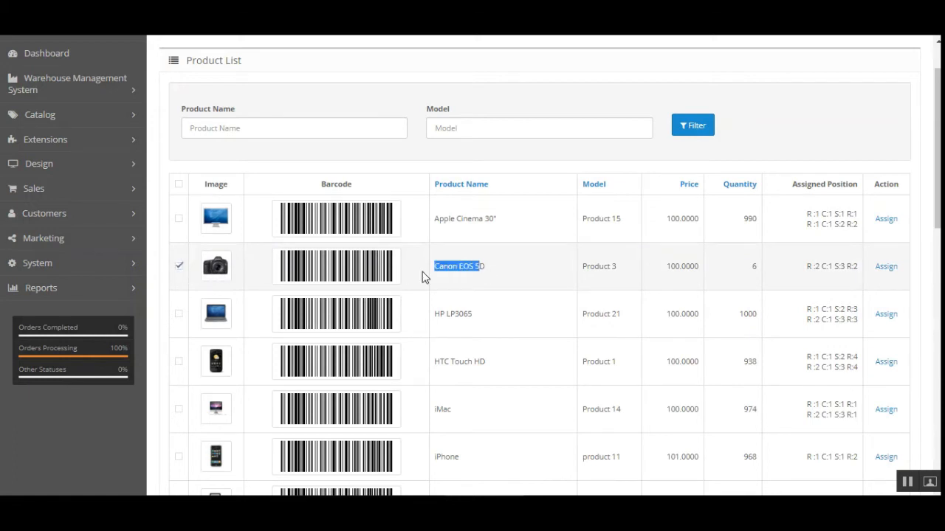
left_click(484, 271)
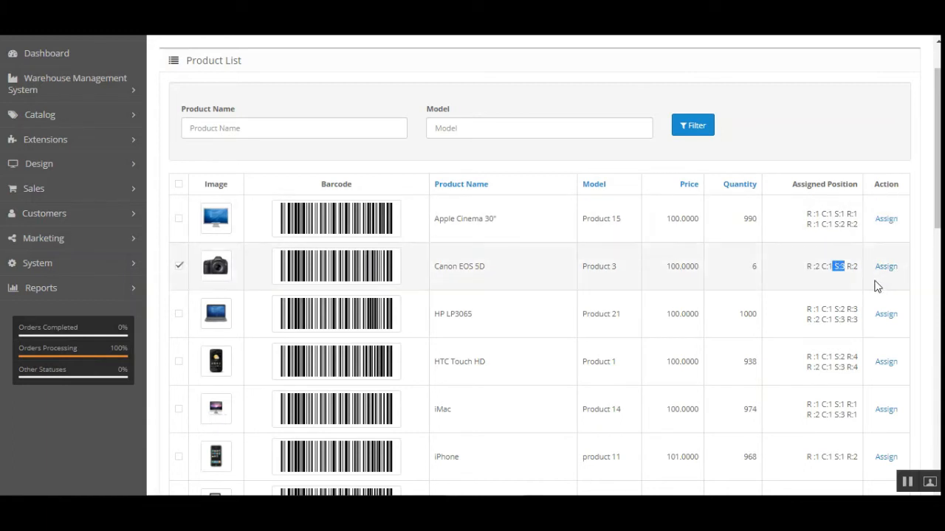
left_click(927, 243)
left_click(888, 267)
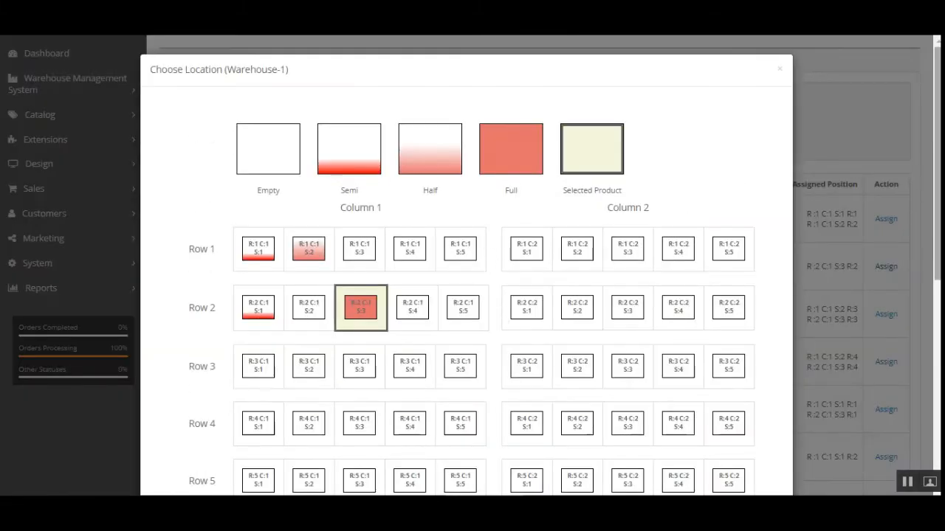
scroll(913, 268, "down", 5)
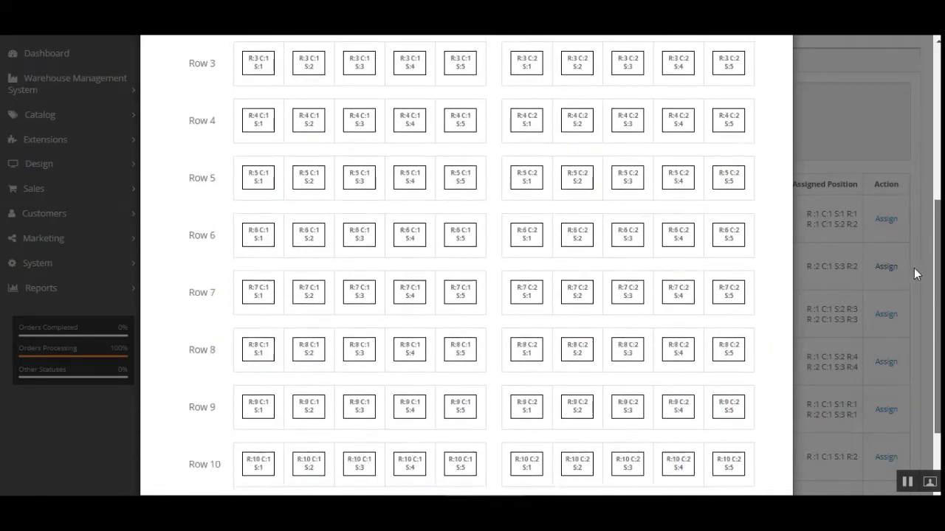
scroll(927, 200, "up", 5)
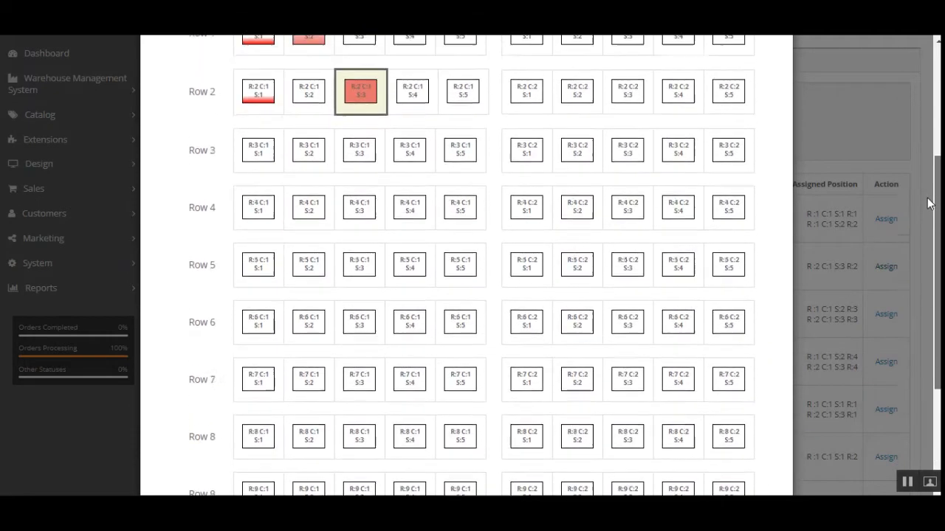
scroll(928, 155, "up", 2)
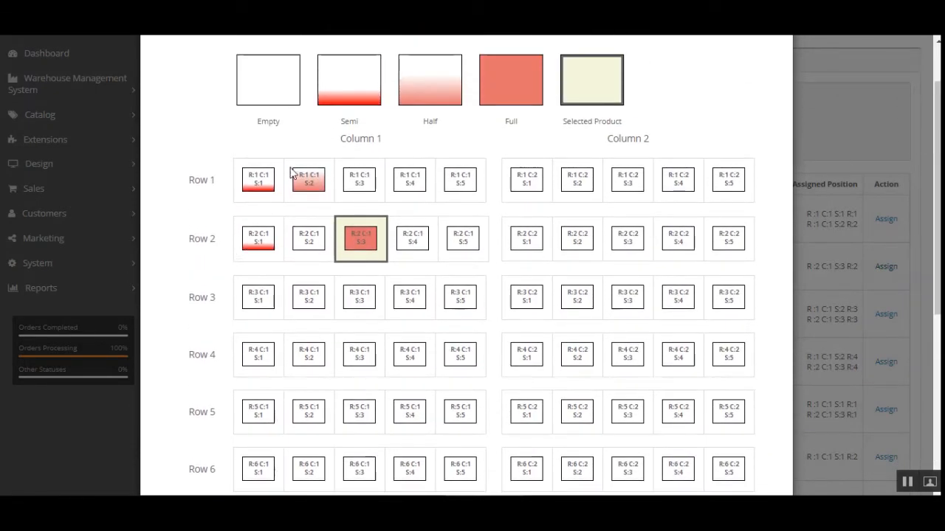
scroll(466, 468, "down", 5)
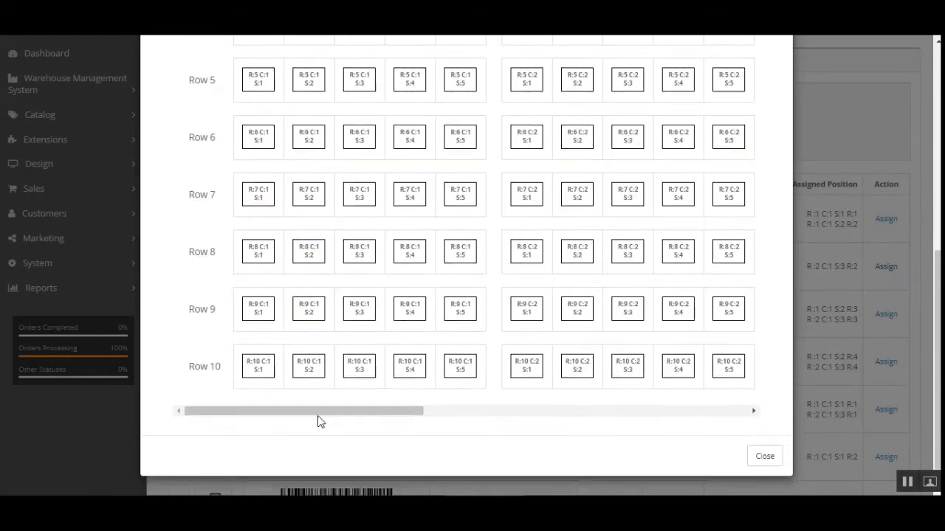
left_click_drag(349, 414, 769, 421)
scroll(605, 428, "up", 5)
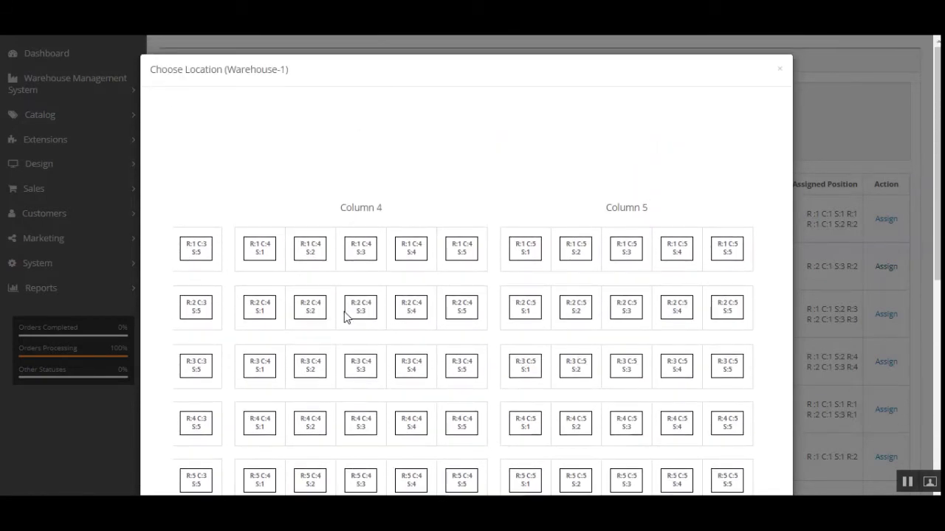
scroll(366, 343, "down", 5)
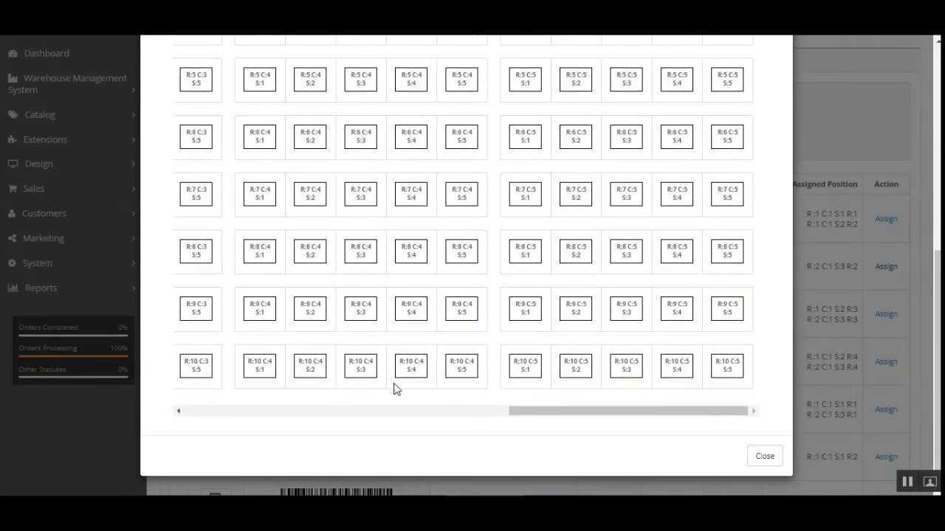
left_click_drag(523, 406, 78, 392)
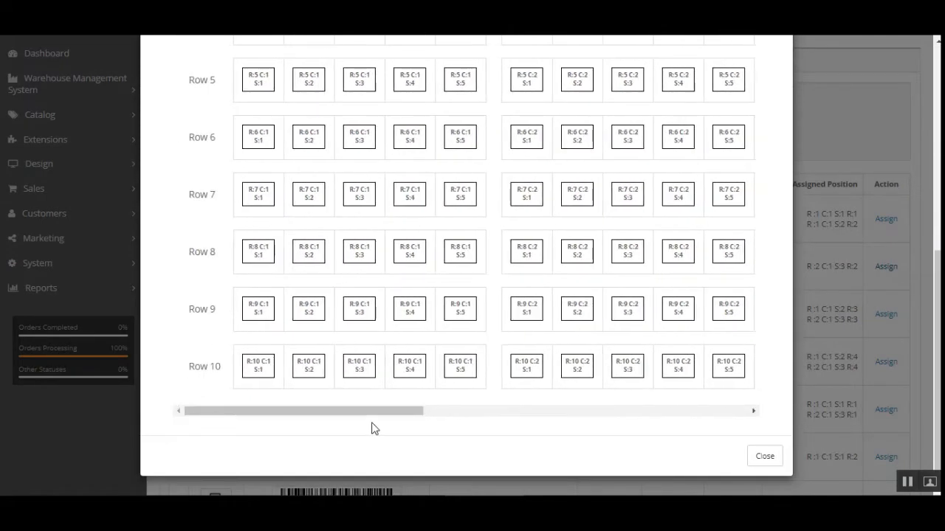
scroll(210, 394, "up", 1)
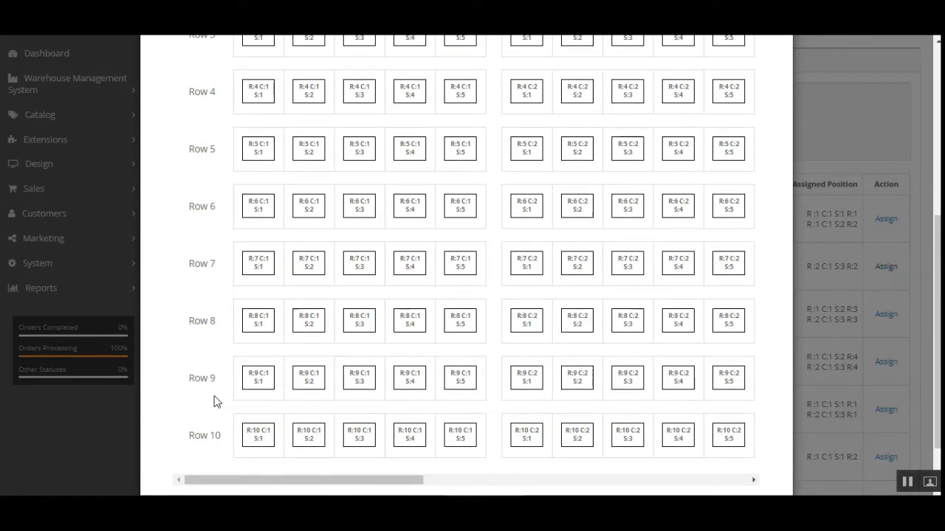
scroll(214, 402, "up", 5)
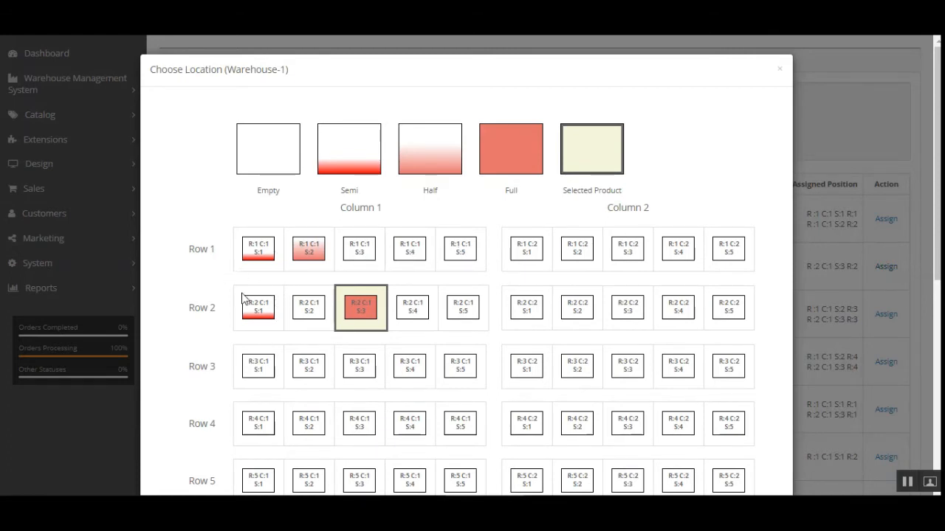
scroll(245, 301, "down", 3)
scroll(245, 299, "down", 3)
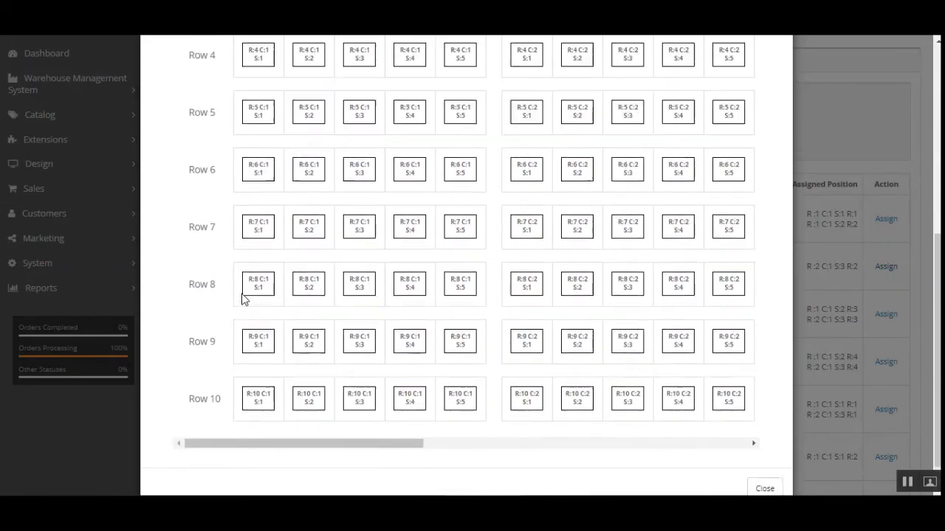
scroll(245, 300, "up", 5)
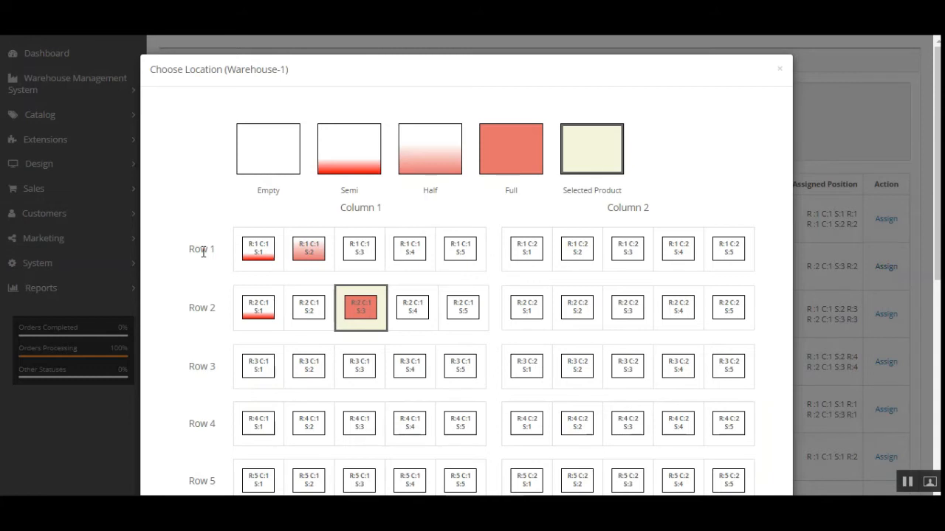
Step: Pick slot R:1 C:1 S:3, choose rack R:3, and assign the Canon EOS 5D there
left_click(359, 251)
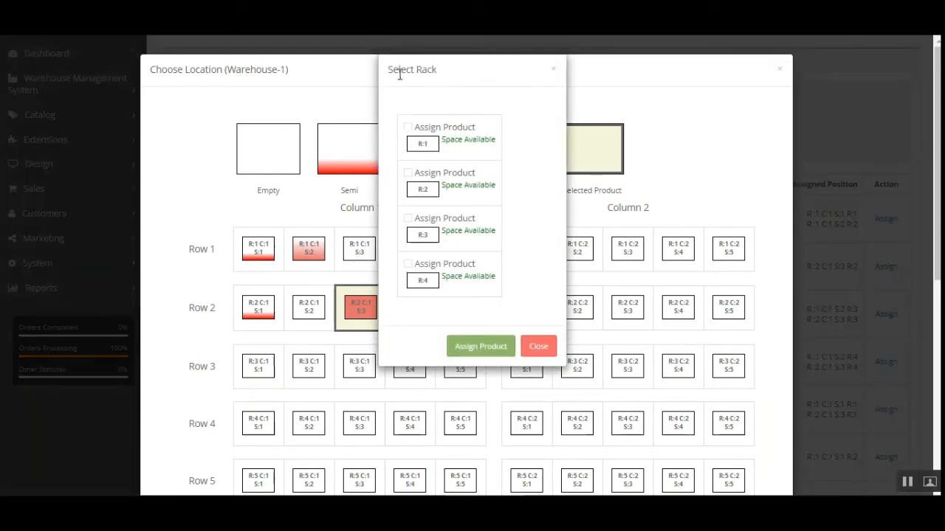
left_click_drag(394, 72, 438, 74)
left_click_drag(454, 140, 487, 186)
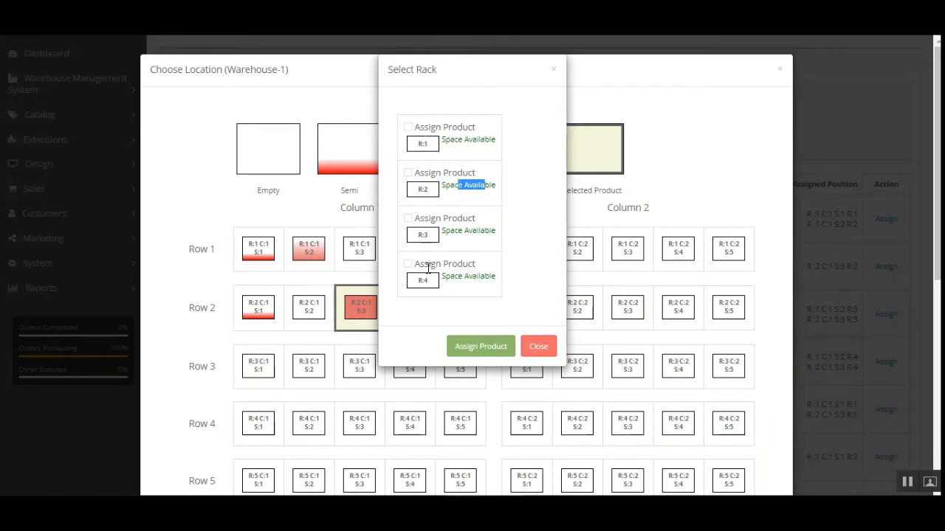
left_click(486, 216)
left_click(422, 220)
left_click(485, 348)
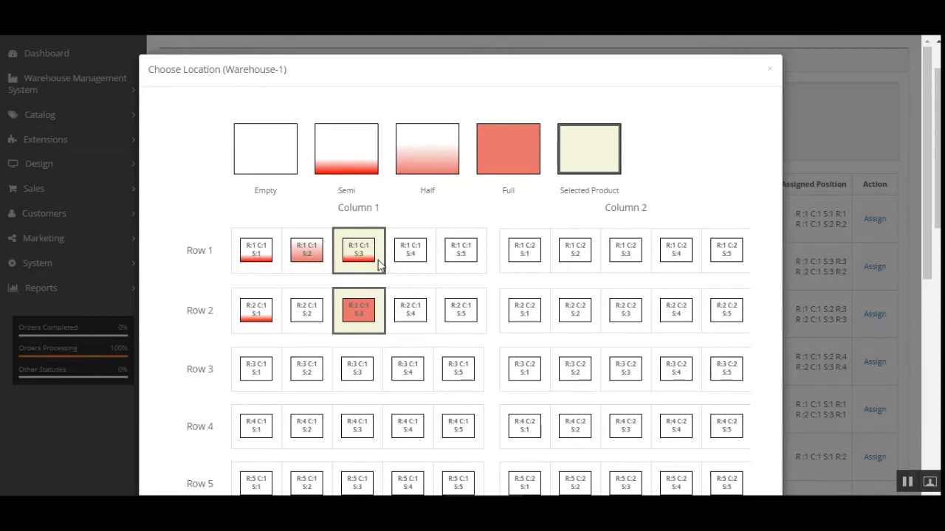
Step: Scroll down the location grid and close it, showing the Canon's positions R:1 C:1 S:3 R:3 and R:2 C:1 S:3 R:2
mouse_move(921, 168)
left_mouse_down()
mouse_move(921, 280)
mouse_move(906, 384)
mouse_move(918, 161)
left_mouse_up()
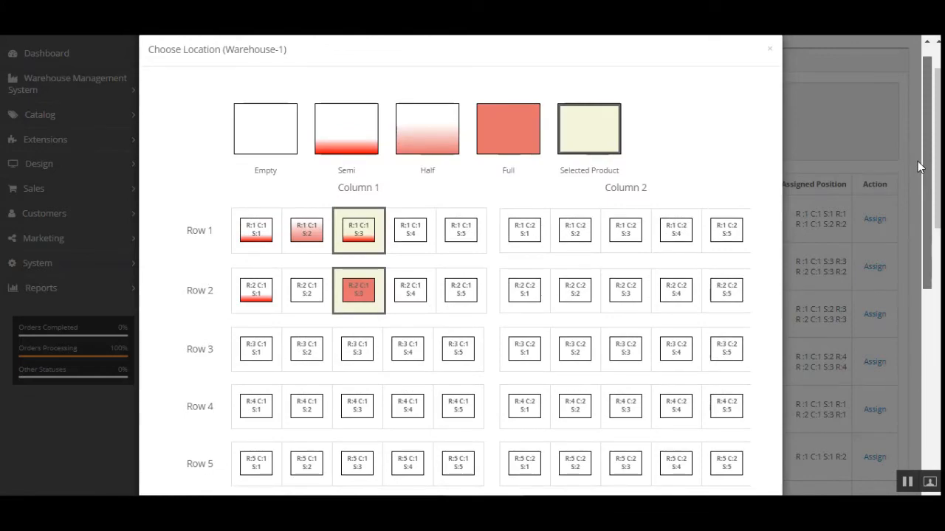
mouse_move(918, 161)
left_mouse_down()
mouse_move(908, 340)
mouse_move(918, 165)
left_mouse_up()
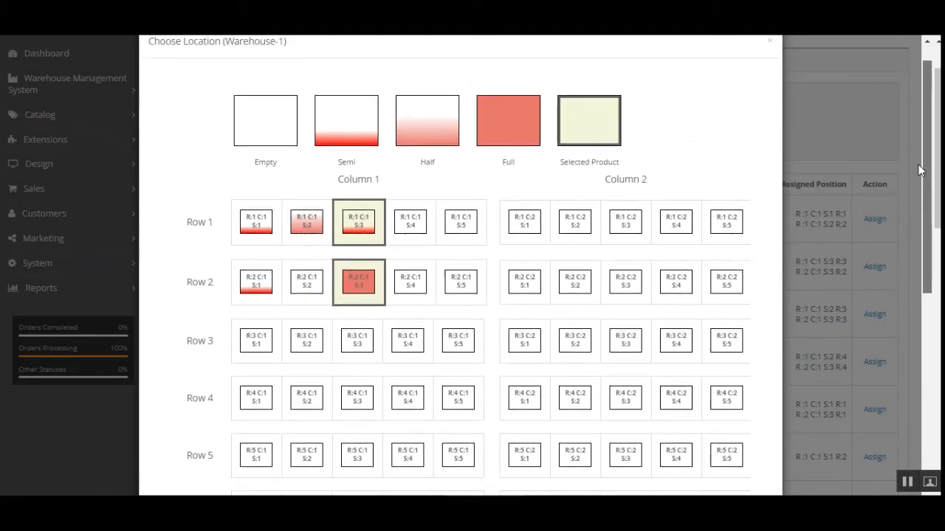
left_click_drag(918, 164, 932, 127)
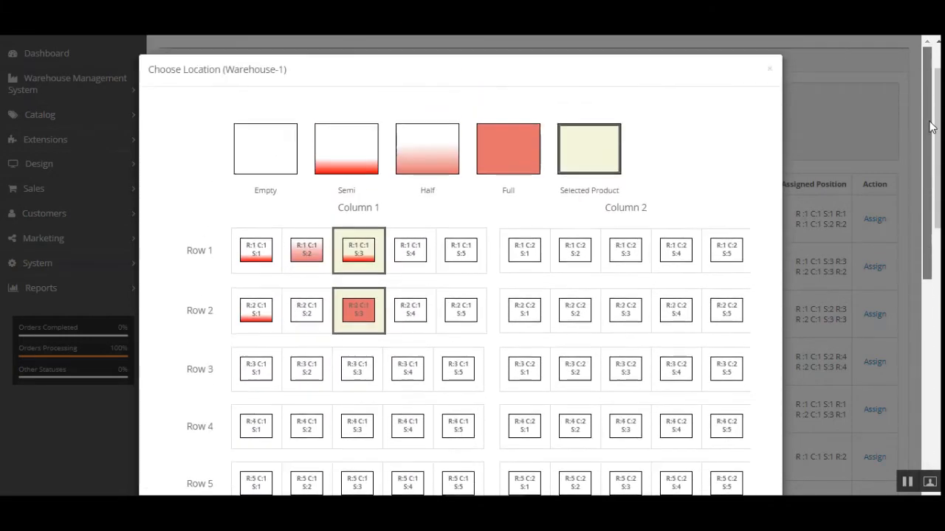
left_click_drag(932, 185, 889, 394)
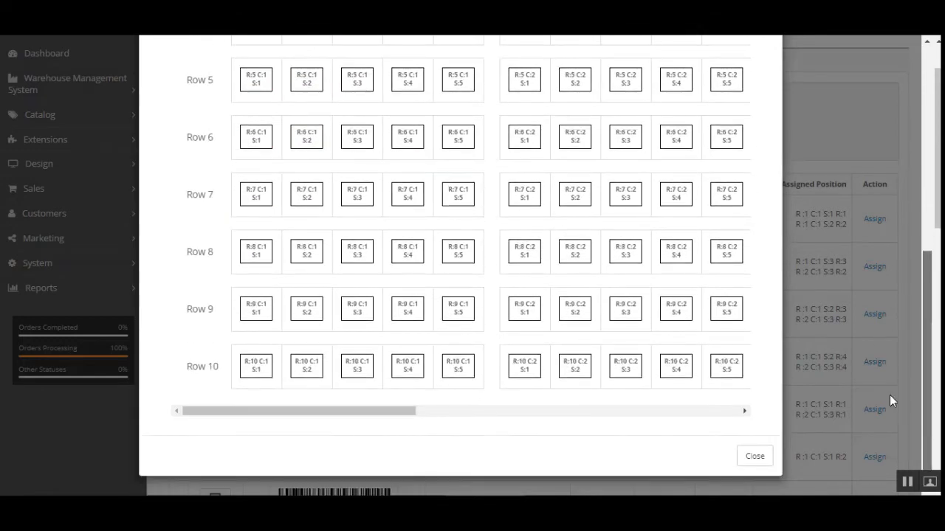
left_click(754, 455)
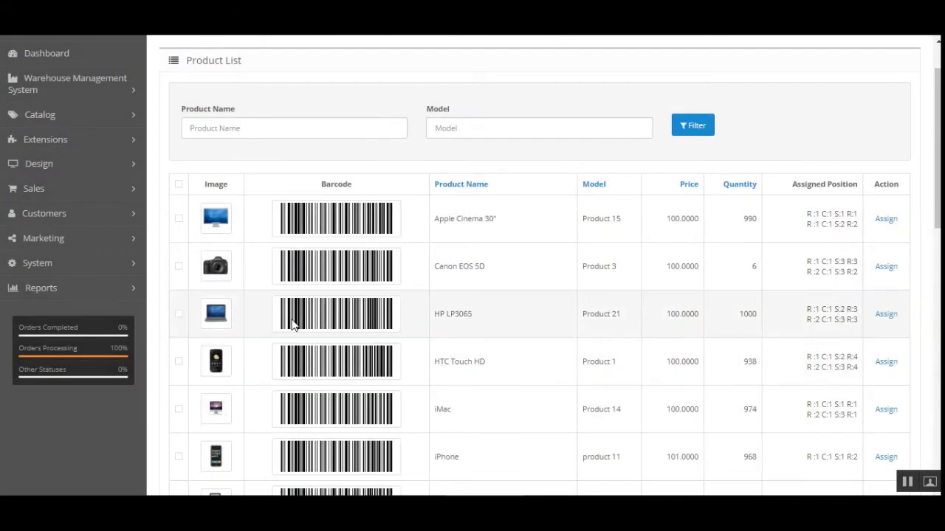
Step: Go back to the warehouse list and reopen Warehouse-1's Manage Product page
left_click_drag(807, 273, 830, 274)
left_click(837, 274)
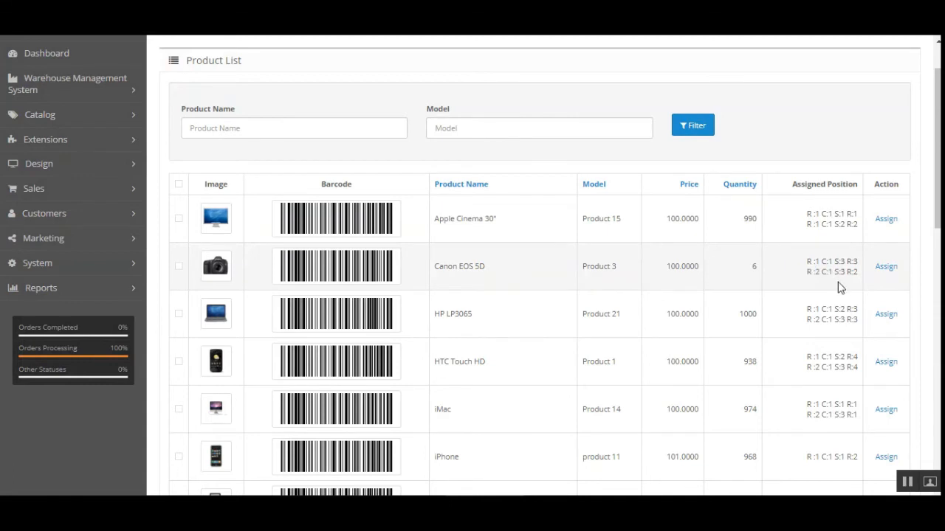
left_click(887, 267)
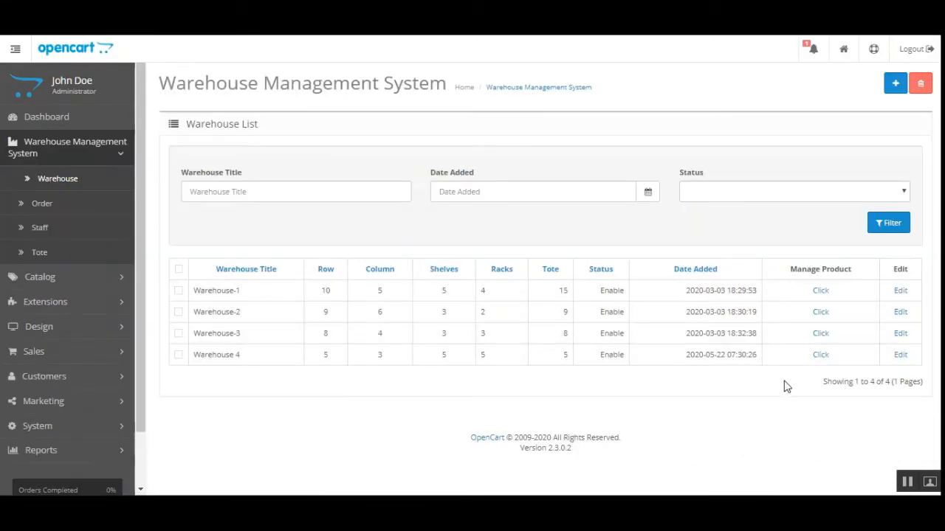
left_click(822, 295)
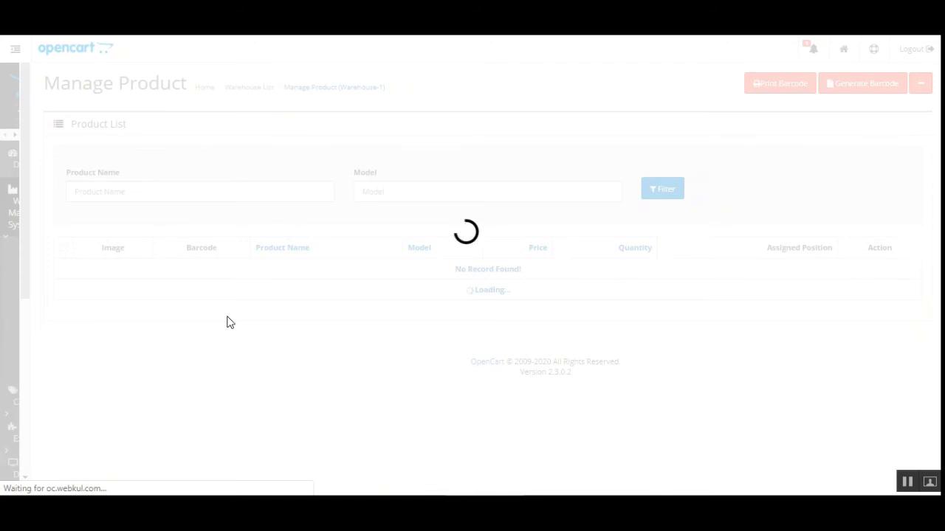
Step: Assign the Canon EOS 5D to R:1 C:1 S:2, emptying Apple Cinema 30" and fitting into HP LP3065's rack
scroll(228, 321, "down", 5)
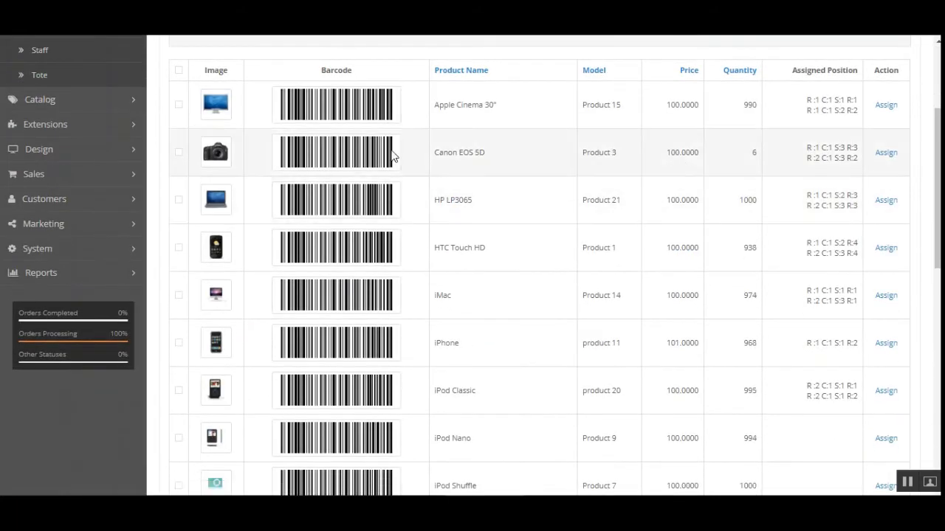
left_click(886, 153)
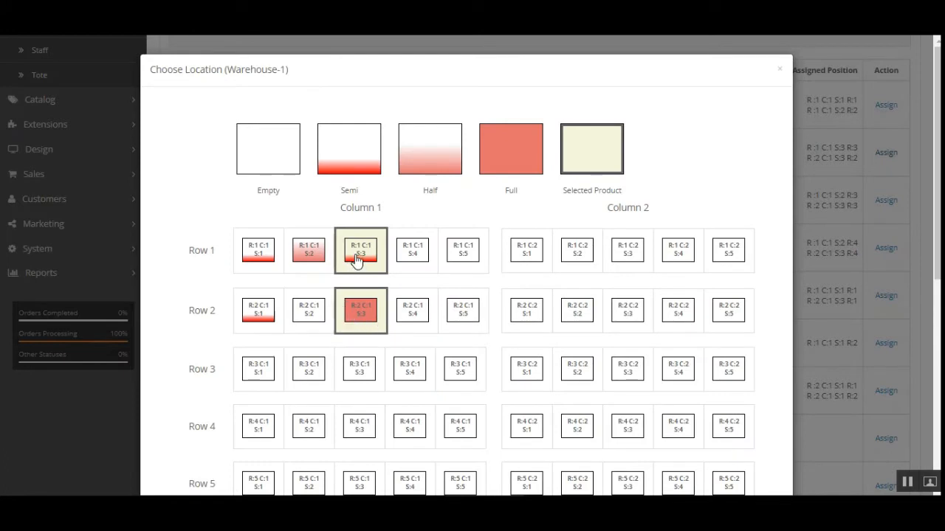
left_click(308, 260)
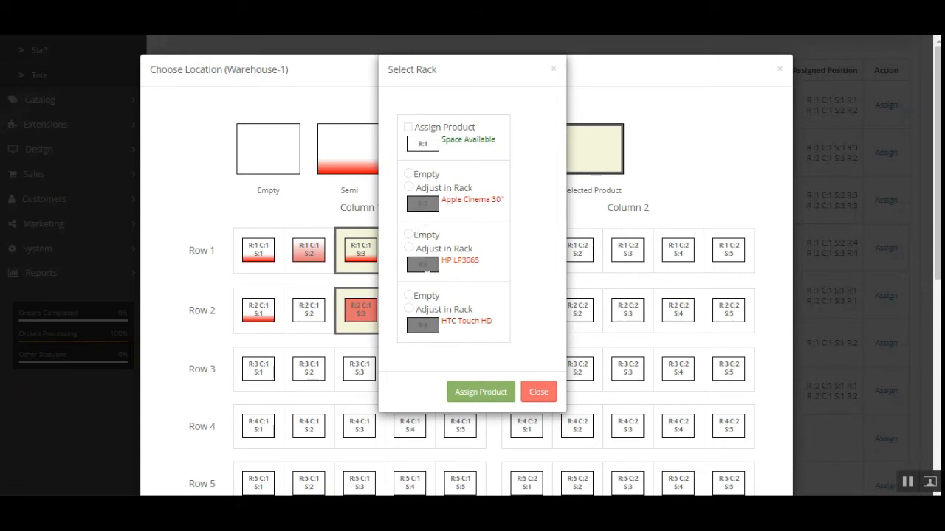
left_click(408, 174)
left_click(409, 248)
left_click(482, 392)
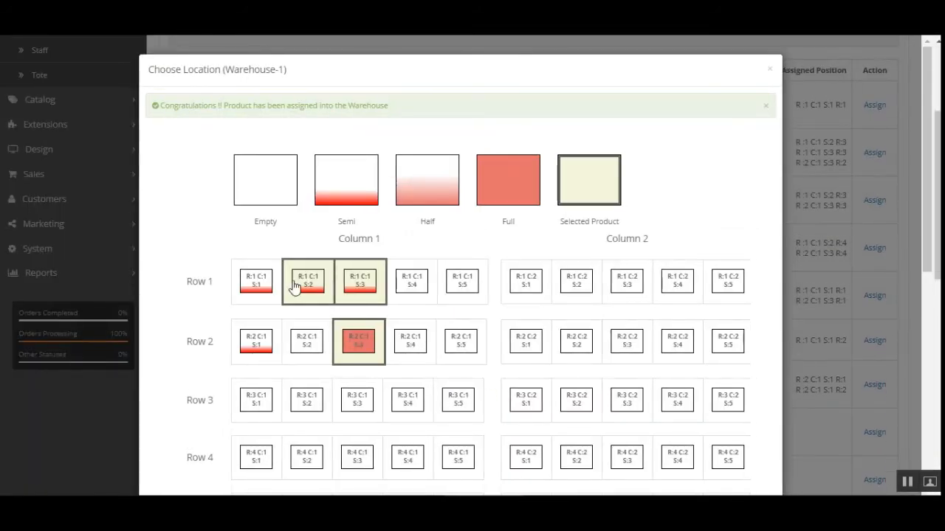
Step: Inspect the rack options for shelf R:1 C:1 S:2 and close them without assigning
left_click(308, 286)
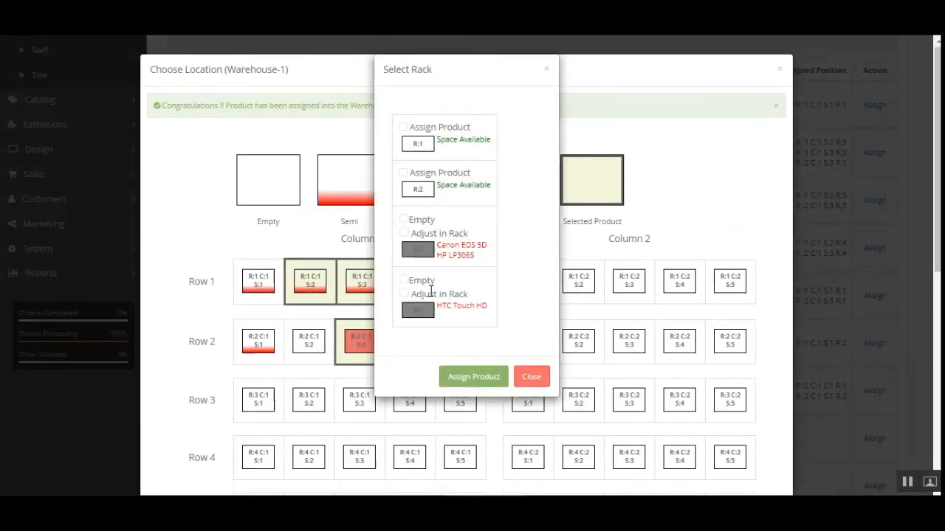
left_click_drag(445, 245, 481, 249)
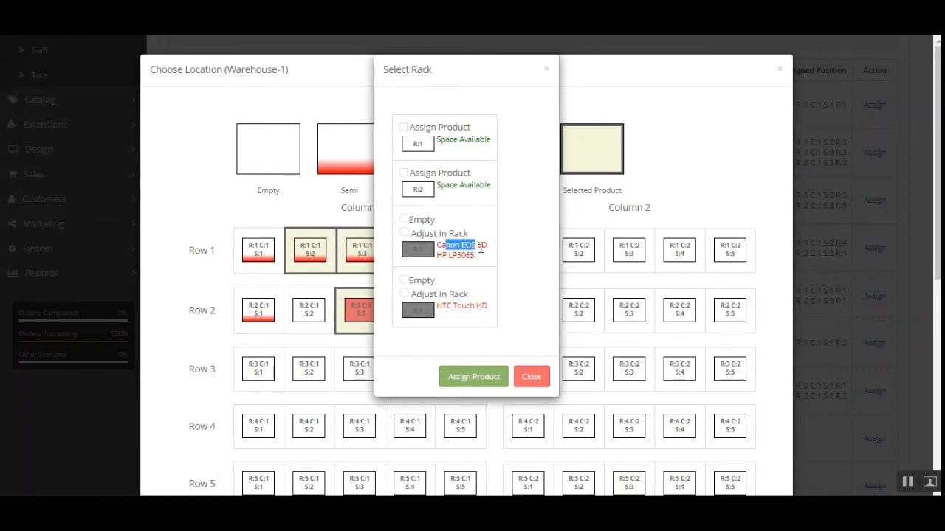
left_click(463, 251)
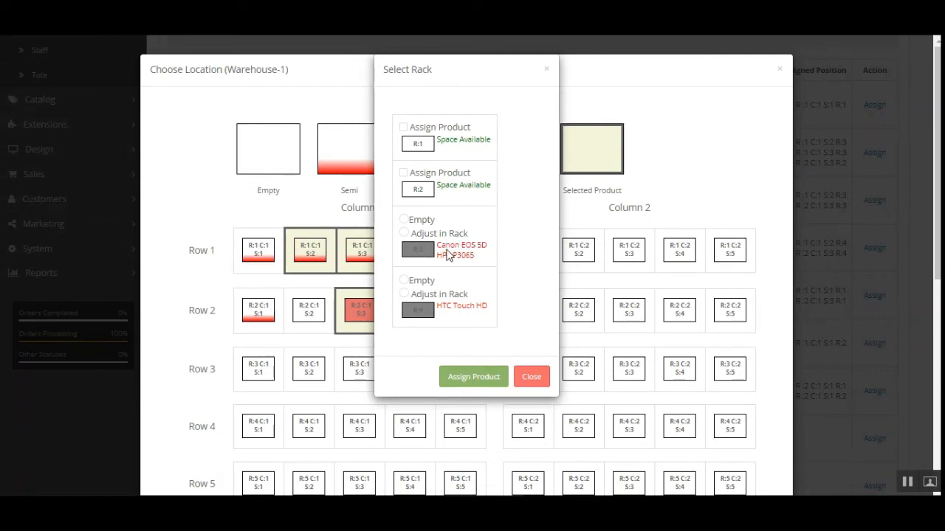
left_click_drag(449, 255, 481, 242)
left_click(462, 251)
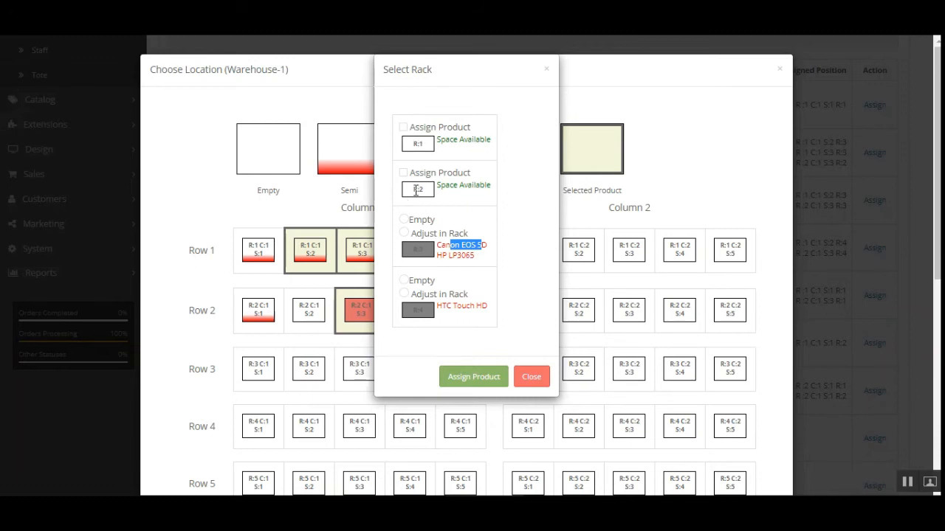
double_click(415, 189)
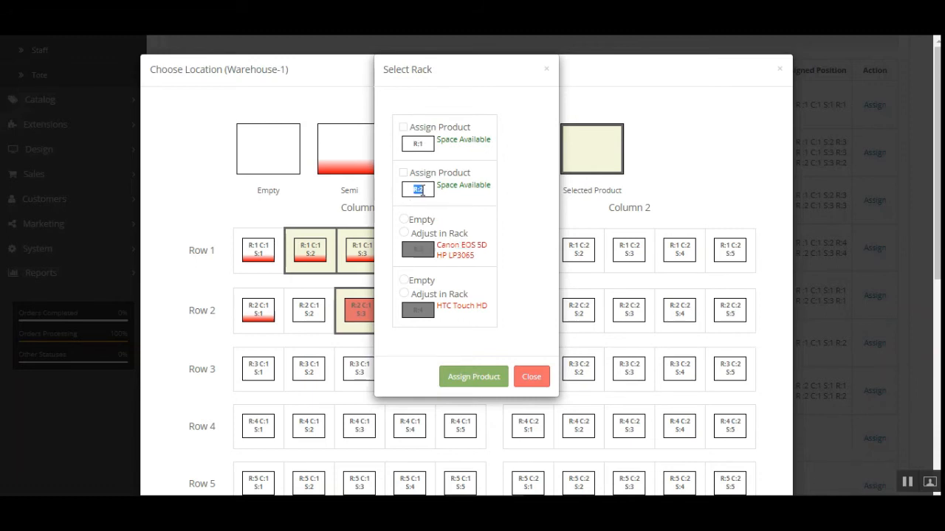
left_click(539, 378)
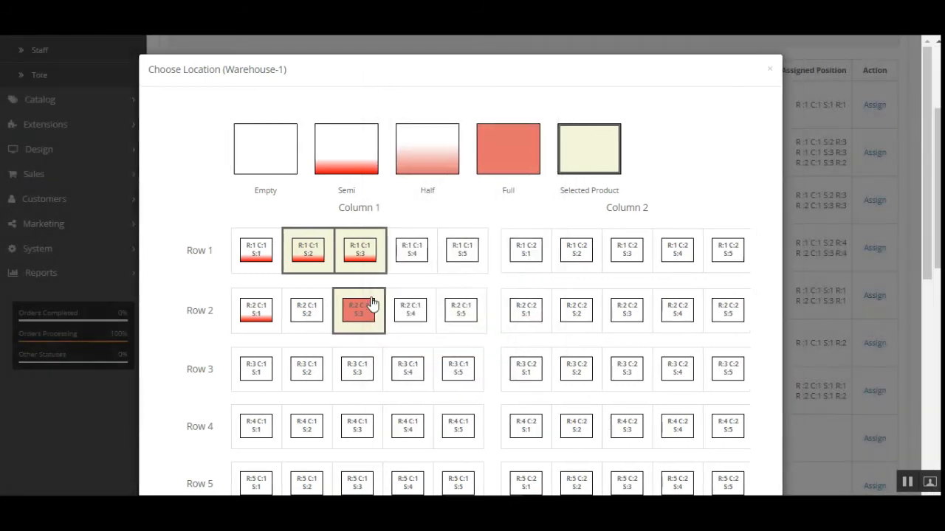
Step: Inspect shelf R:2 C:1 S:3's rack options, then close the location chooser without changes
left_click(365, 313)
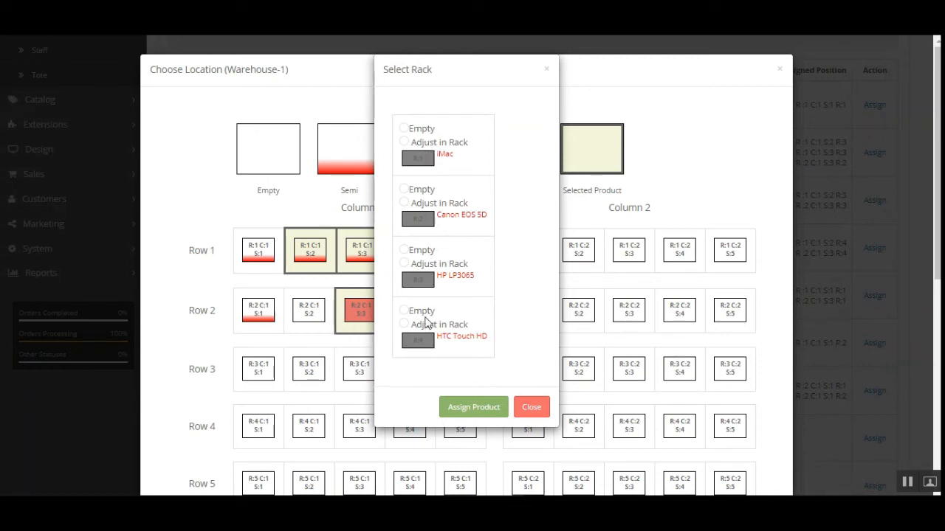
left_click(405, 203)
left_click_drag(439, 214, 484, 215)
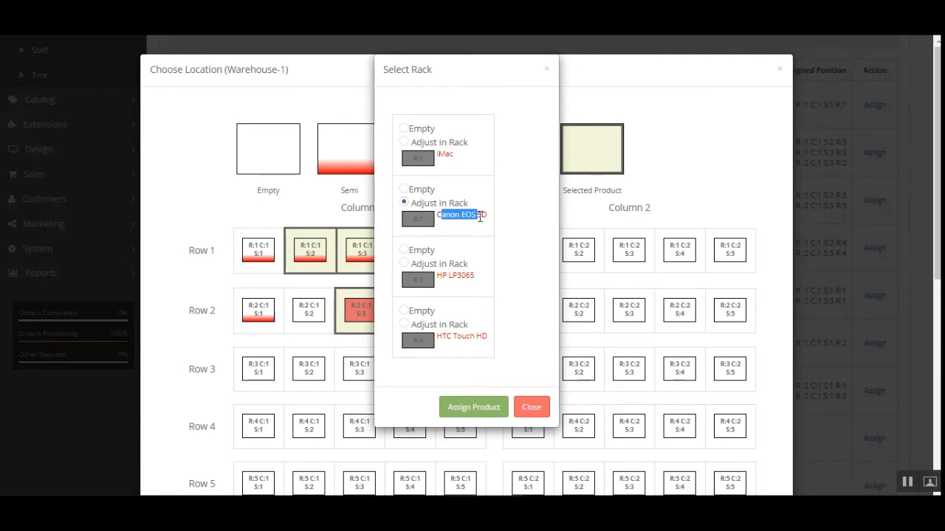
left_click(484, 217)
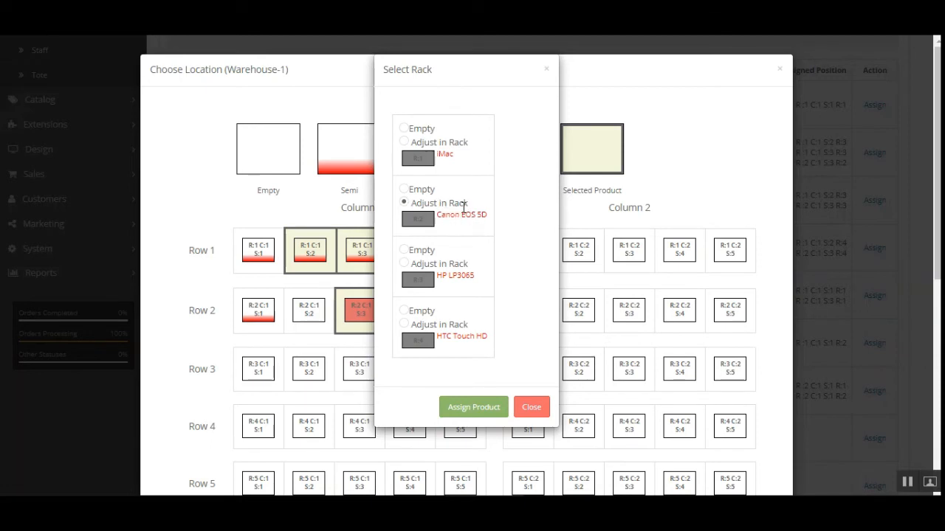
triple_click(446, 219)
left_click(470, 221)
left_click(541, 408)
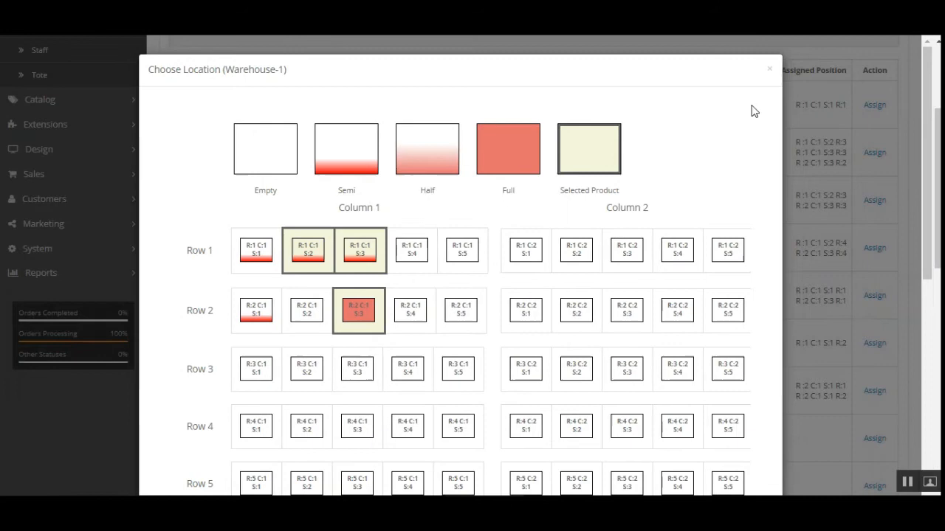
left_click(769, 68)
scroll(228, 288, "up", 1)
scroll(227, 288, "up", 2)
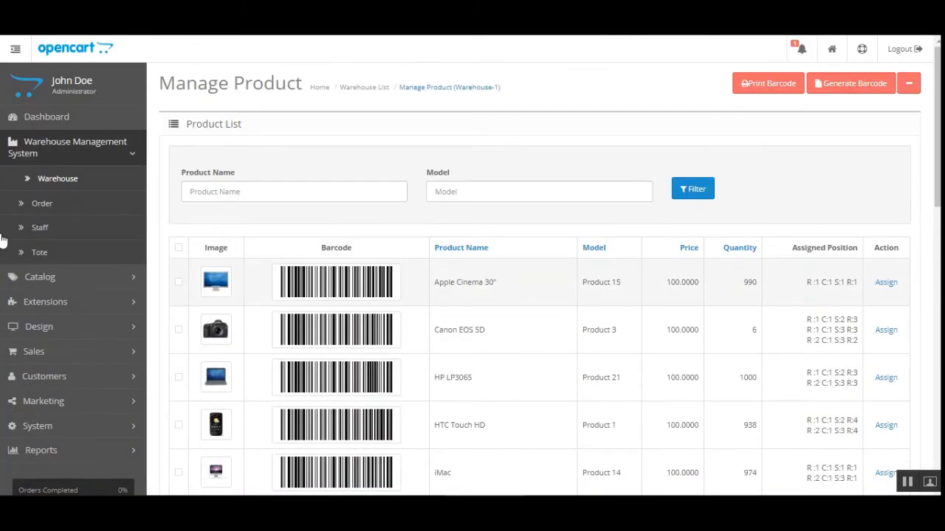
Step: Open the warehouse order list, then open Sales > Orders in a new browser tab
left_click(61, 204)
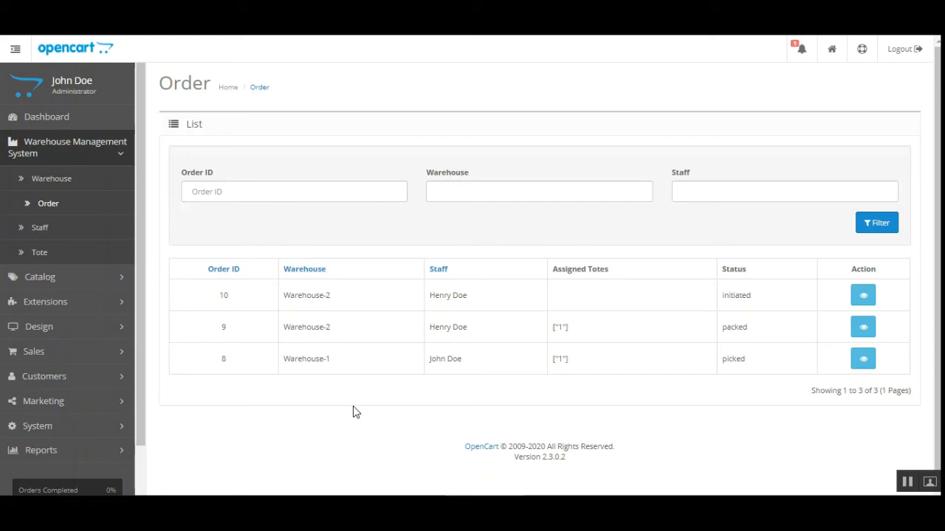
left_click(60, 286)
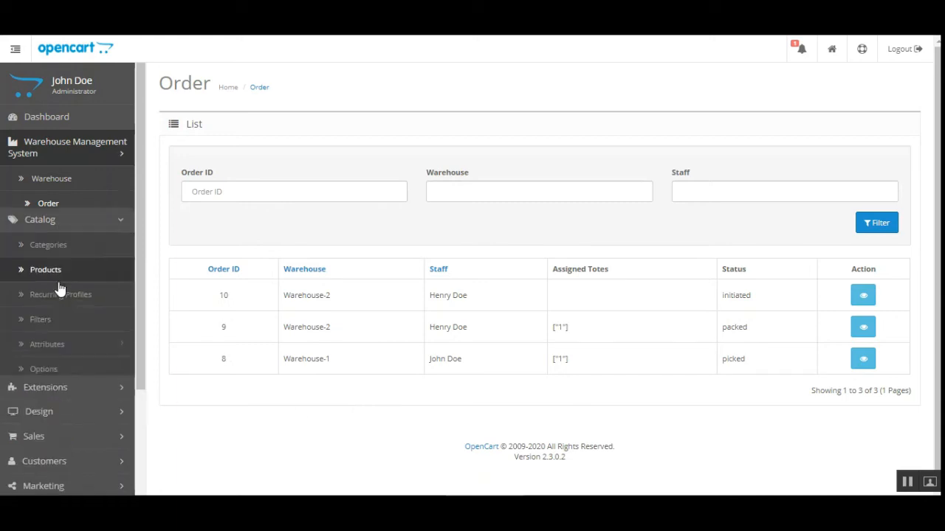
left_click(90, 185)
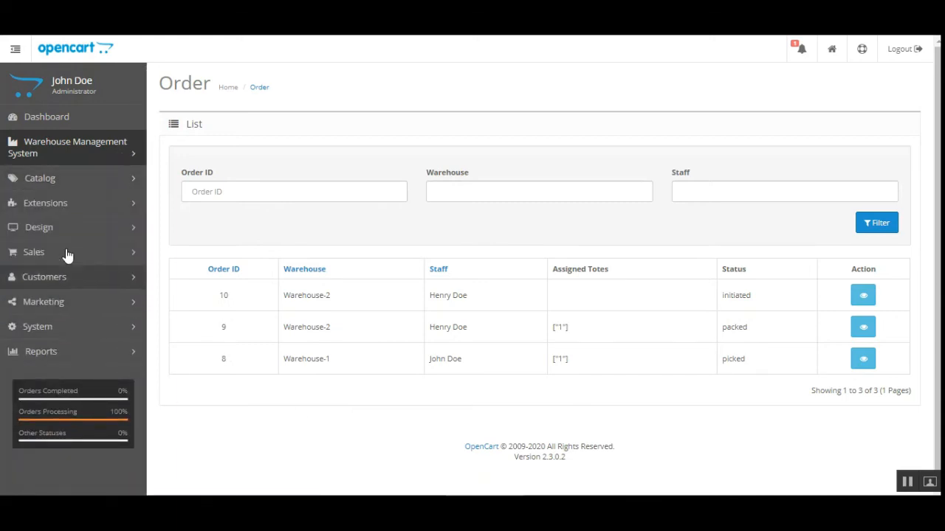
left_click(65, 253)
right_click(56, 280)
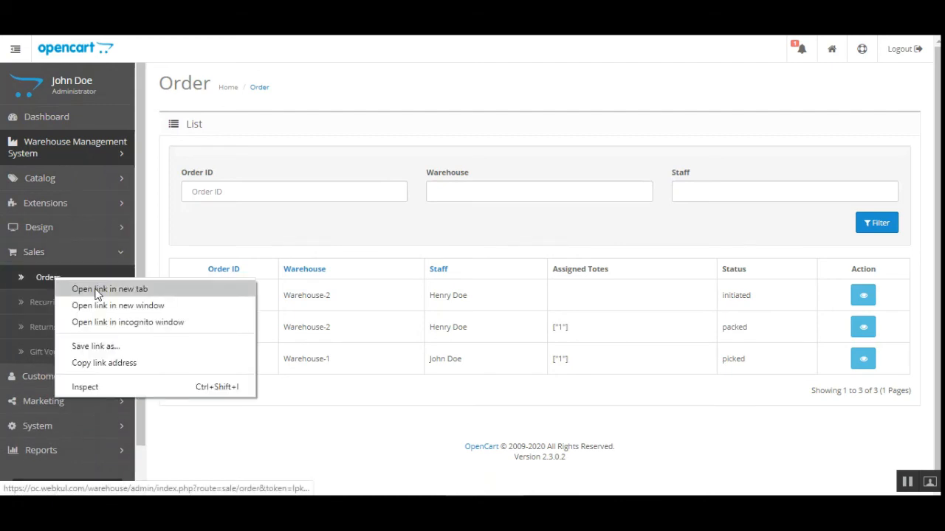
left_click(96, 289)
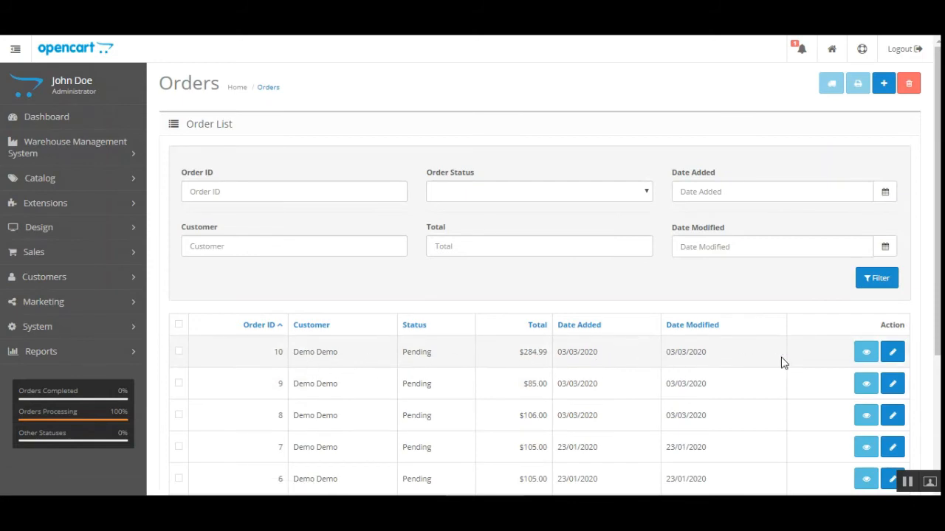
Step: Add this computer's IP to the API allow list from order 10's edit page
left_click(892, 352)
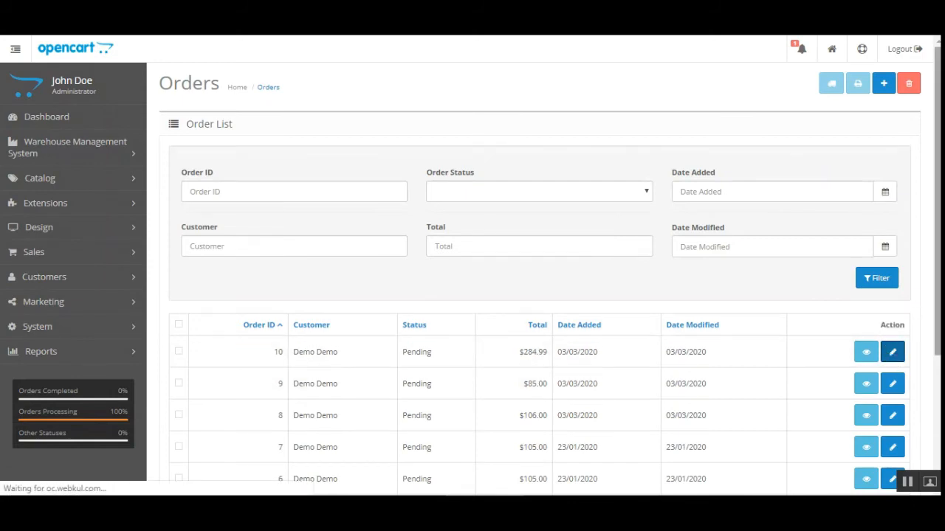
scroll(892, 352, "down", 1)
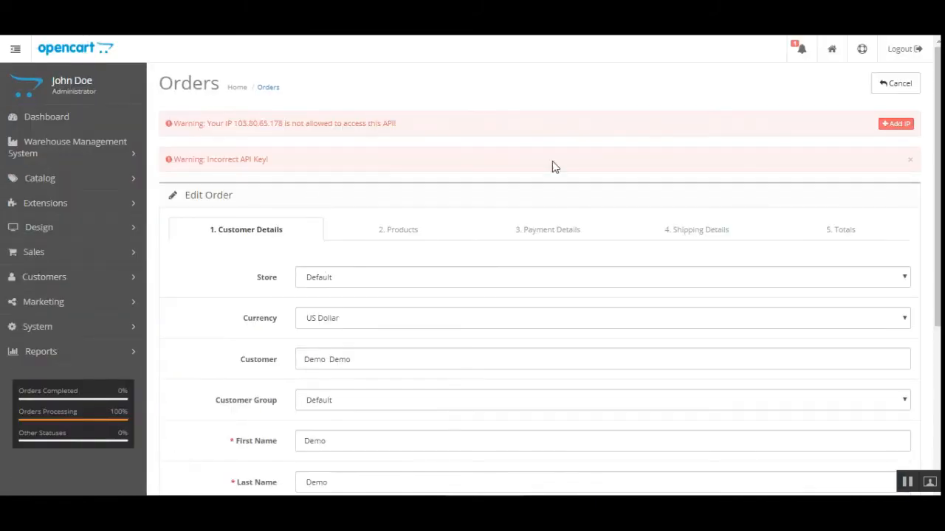
left_click(902, 124)
left_click(912, 109)
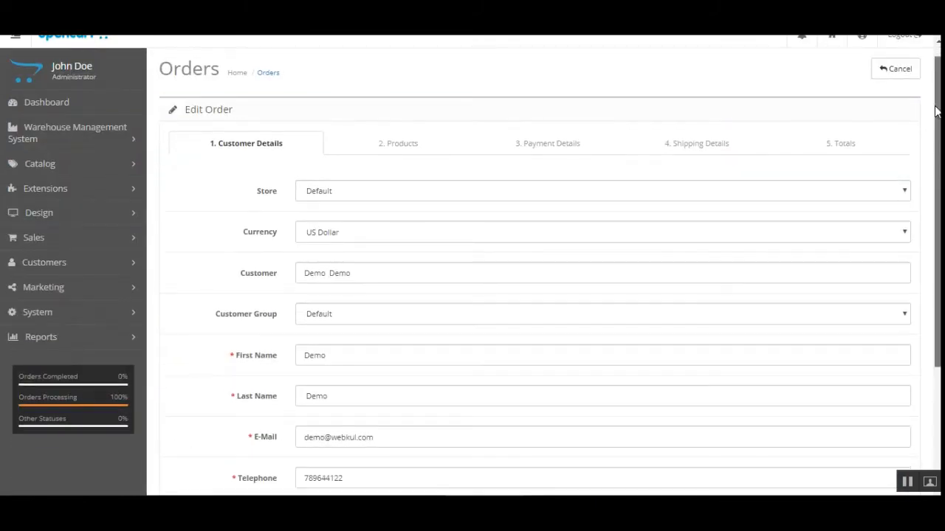
scroll(913, 113, "down", 3)
scroll(790, 144, "up", 3)
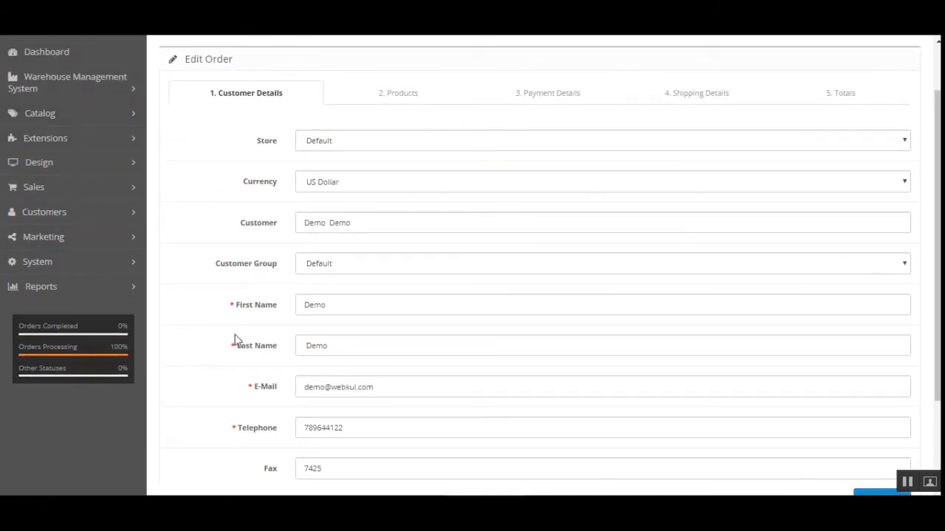
scroll(909, 202, "up", 2)
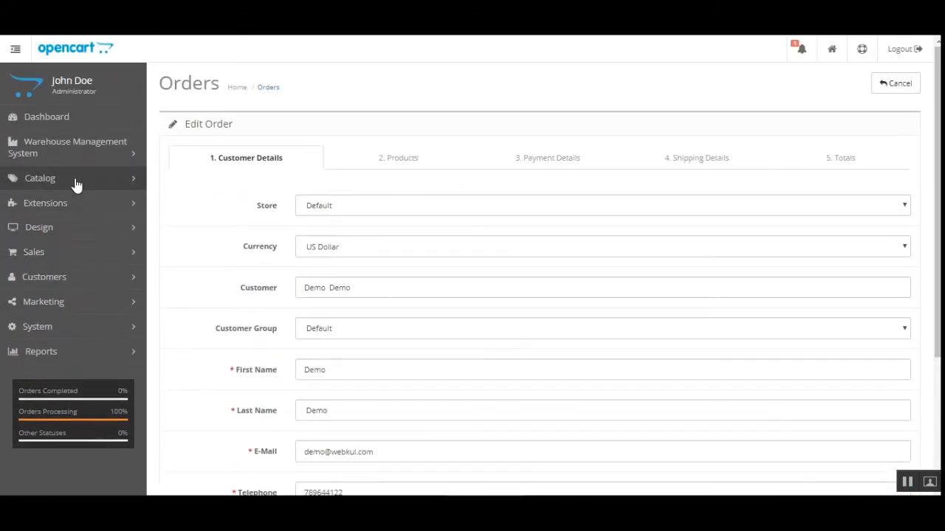
Step: Return to the sales order list, open order 9 for editing, then go back
left_click(79, 253)
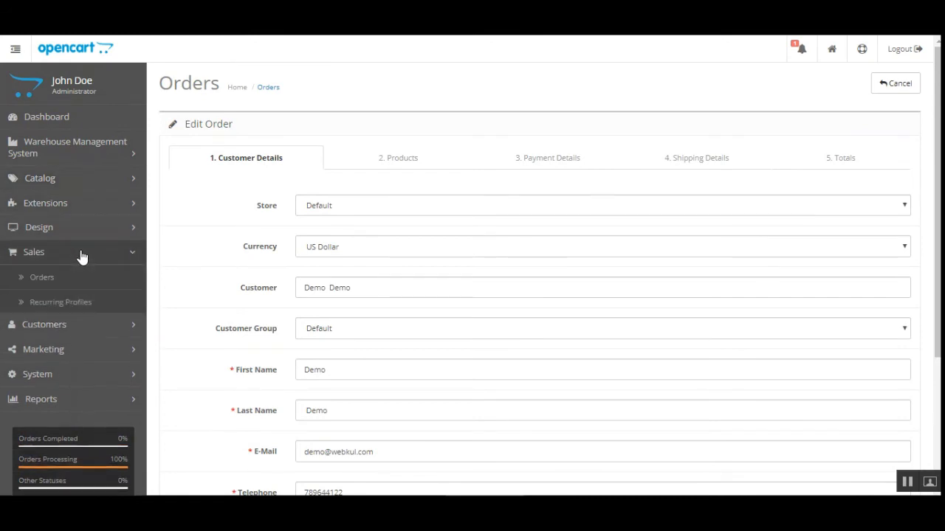
left_click(46, 278)
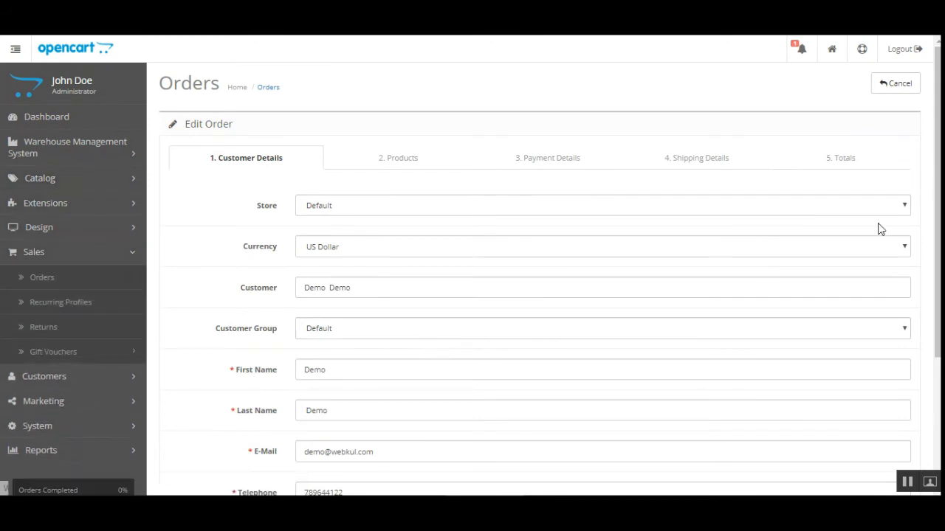
scroll(286, 311, "down", 3)
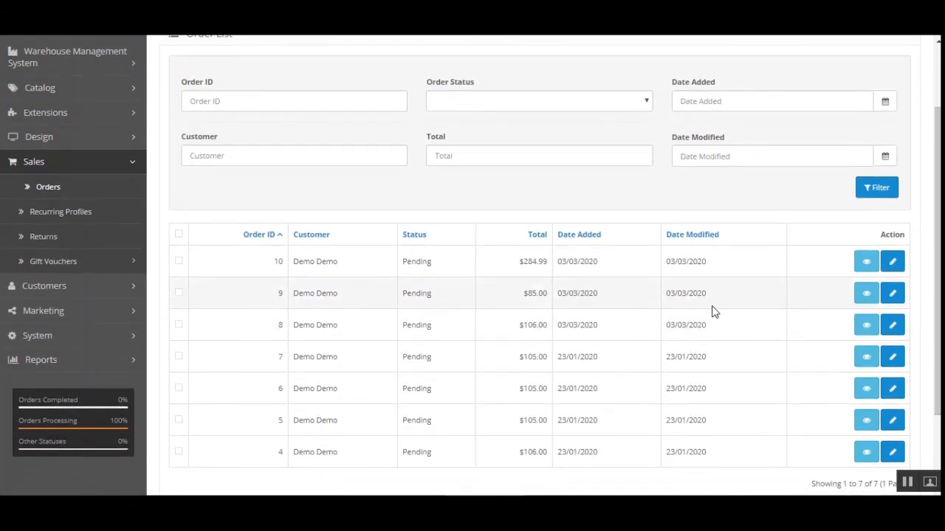
left_click(895, 296)
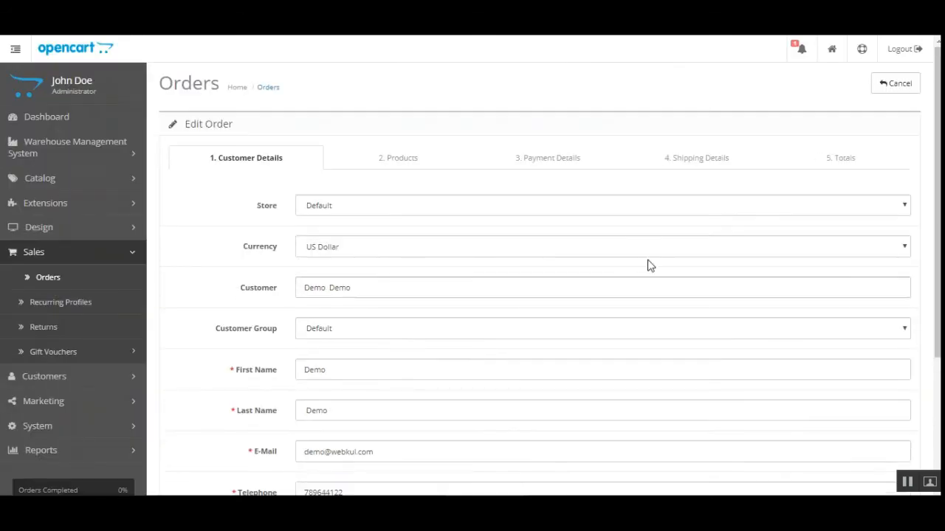
key("alt+Left")
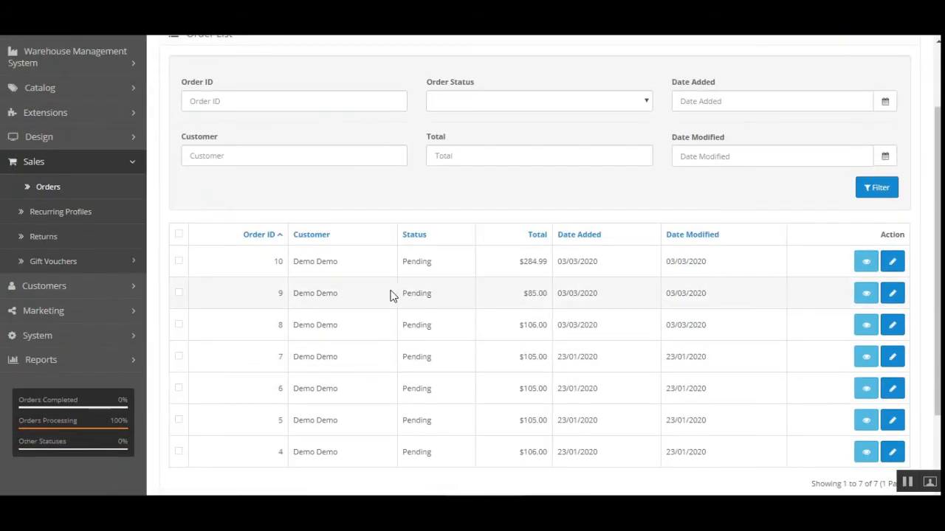
left_click(867, 297)
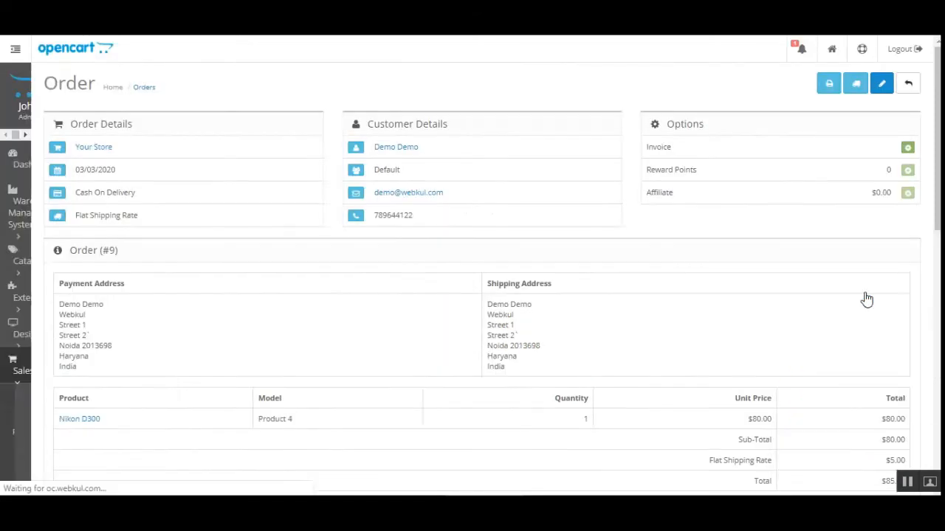
scroll(882, 192, "down", 1)
scroll(939, 218, "down", 3)
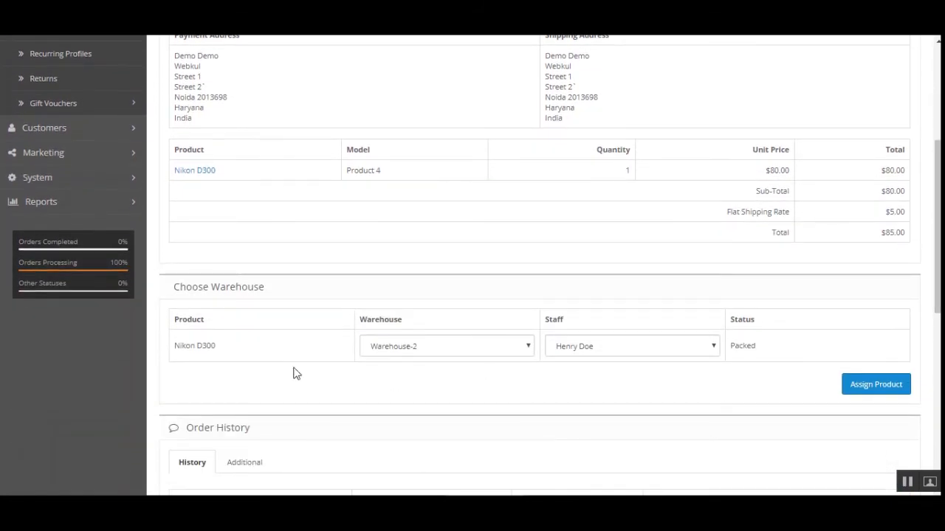
scroll(119, 287, "down", 1)
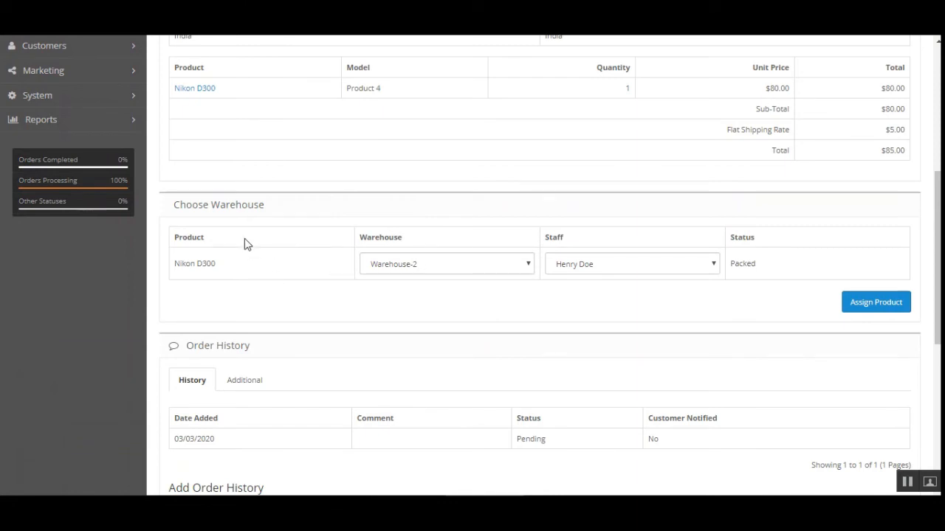
left_click(463, 266)
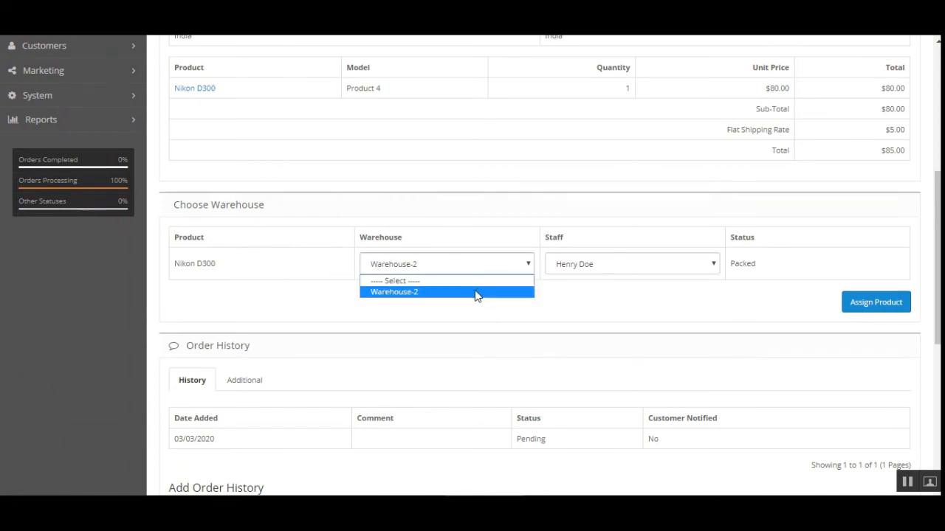
left_click(475, 292)
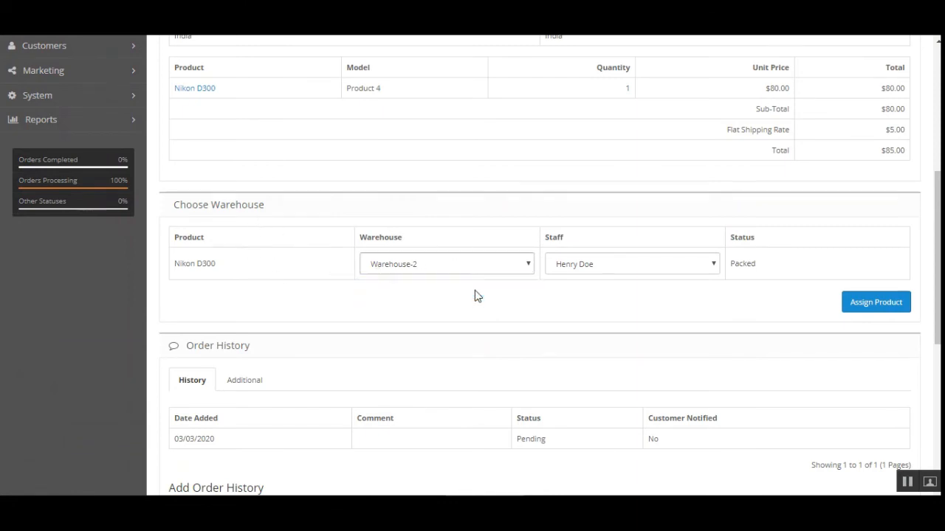
left_click(660, 267)
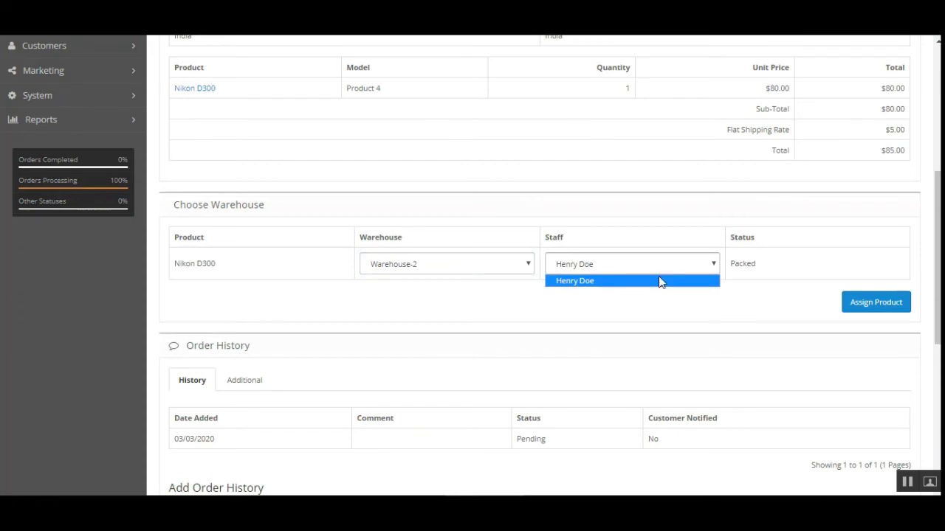
left_click(613, 281)
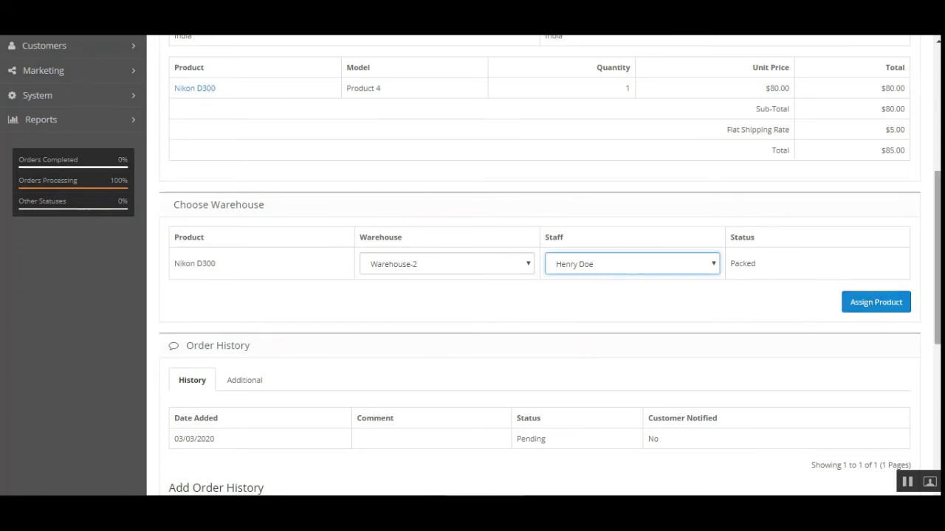
scroll(855, 322, "down", 4)
scroll(855, 321, "up", 1)
scroll(539, 265, "up", 6)
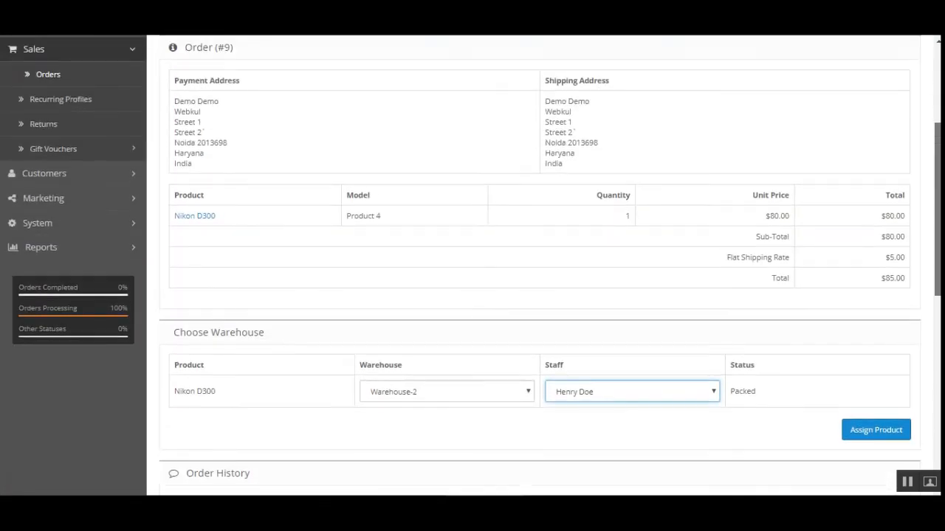
scroll(539, 266, "up", 1)
scroll(615, 428, "up", 1)
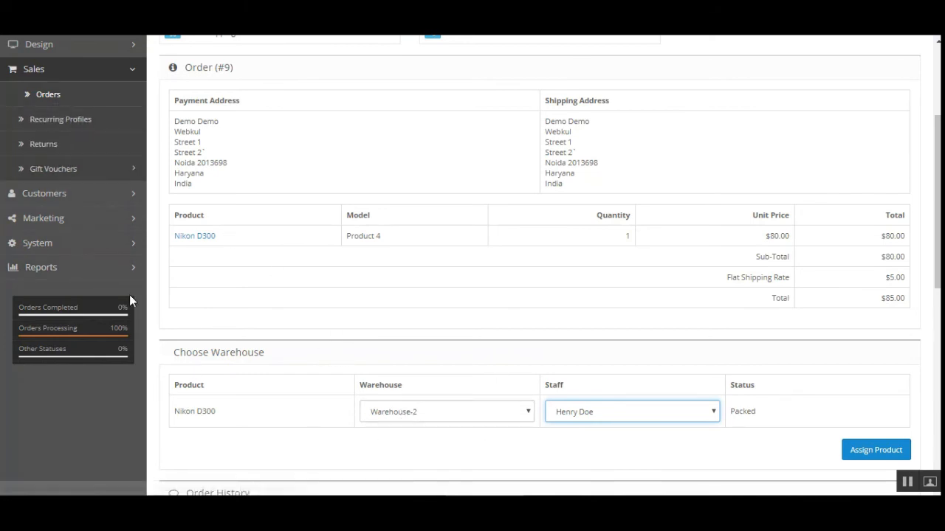
scroll(127, 288, "up", 2)
left_click(86, 111)
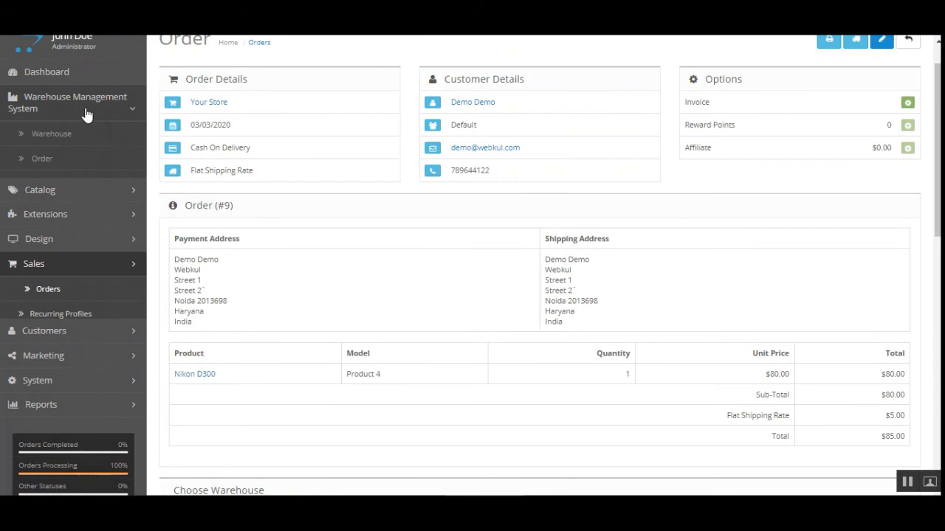
Step: Open the warehouse order list and view order 10's details
left_click(66, 166)
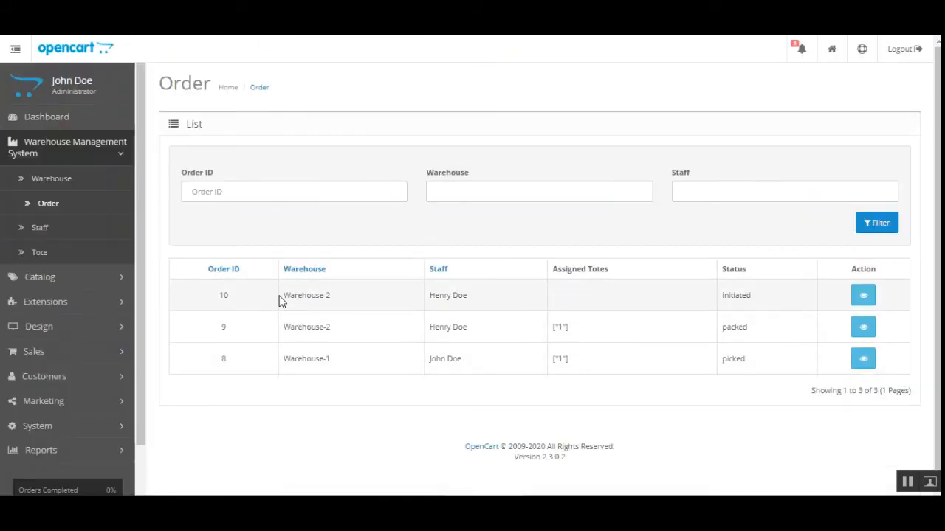
left_click_drag(281, 301, 336, 302)
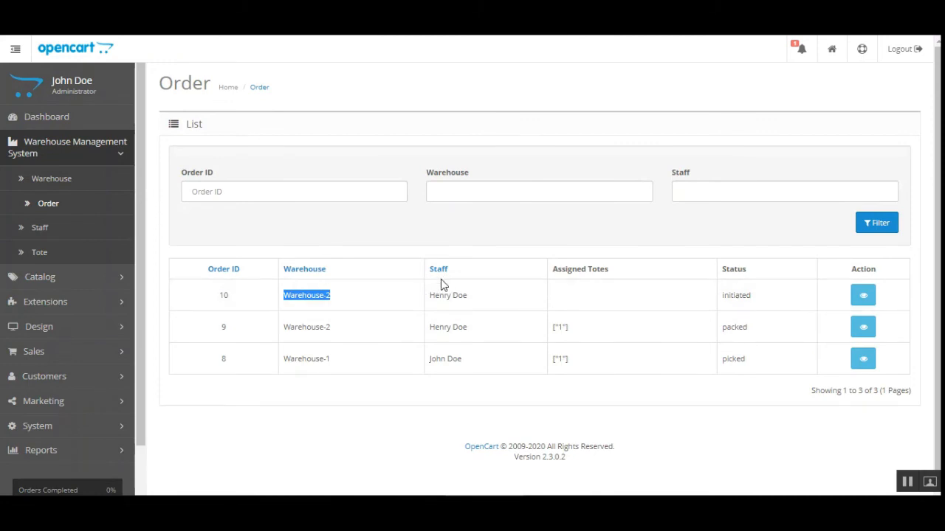
left_click(430, 301)
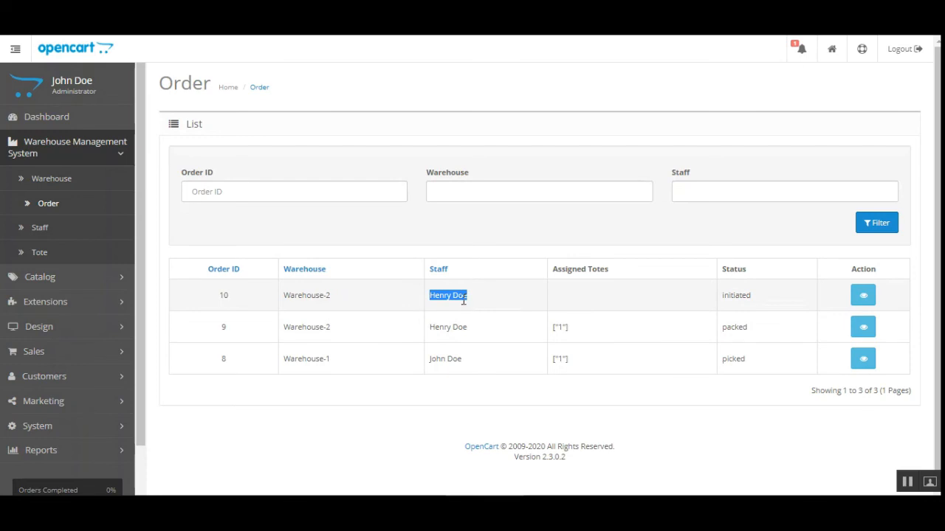
left_click(864, 296)
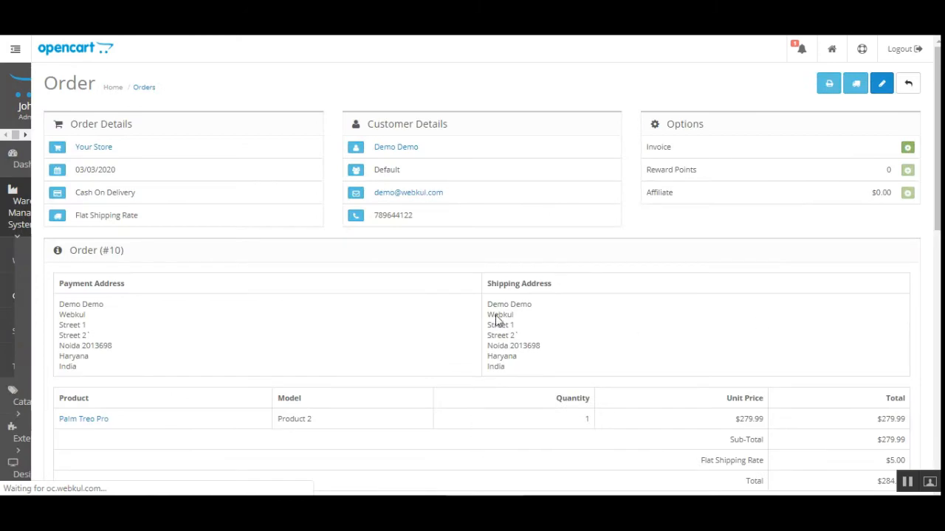
Step: Check order 10's Warehouse and Staff options, keep the current staff, and return to the warehouse order list
left_click_drag(938, 143, 939, 248)
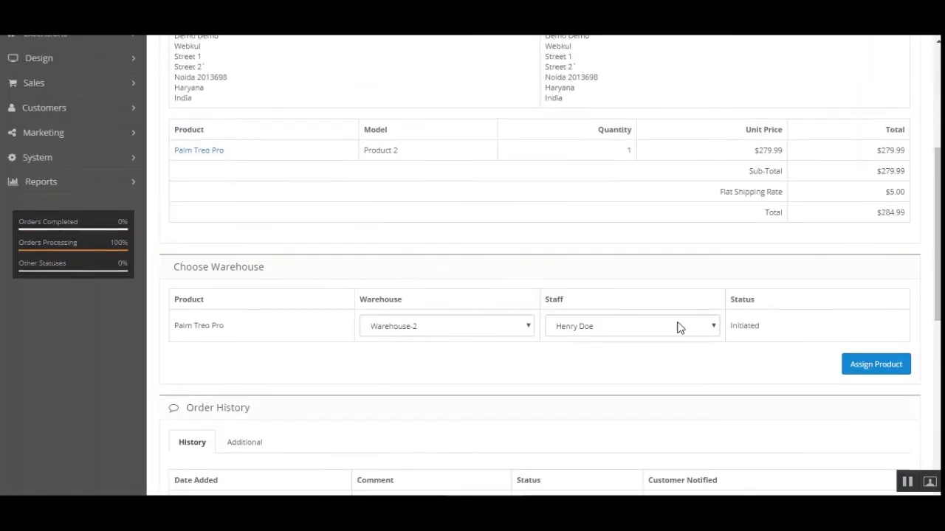
left_click(485, 332)
left_click(625, 332)
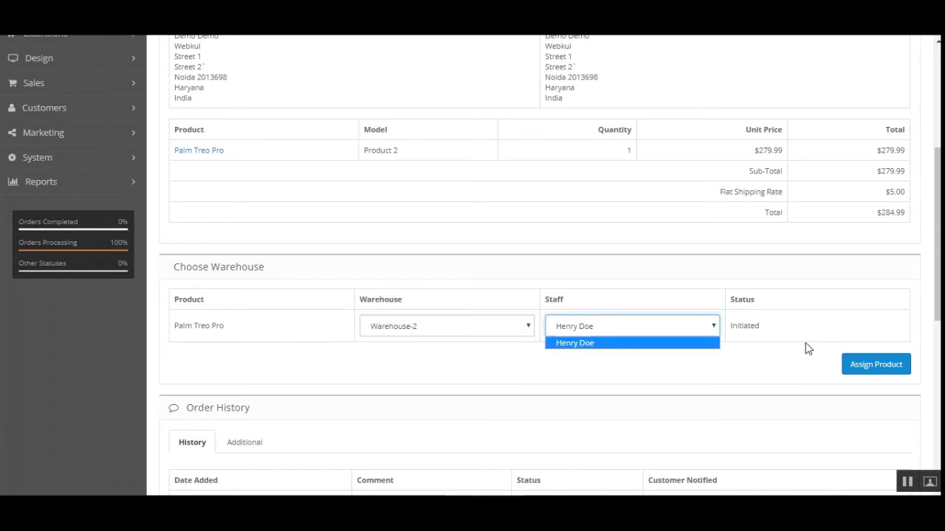
left_click(757, 369)
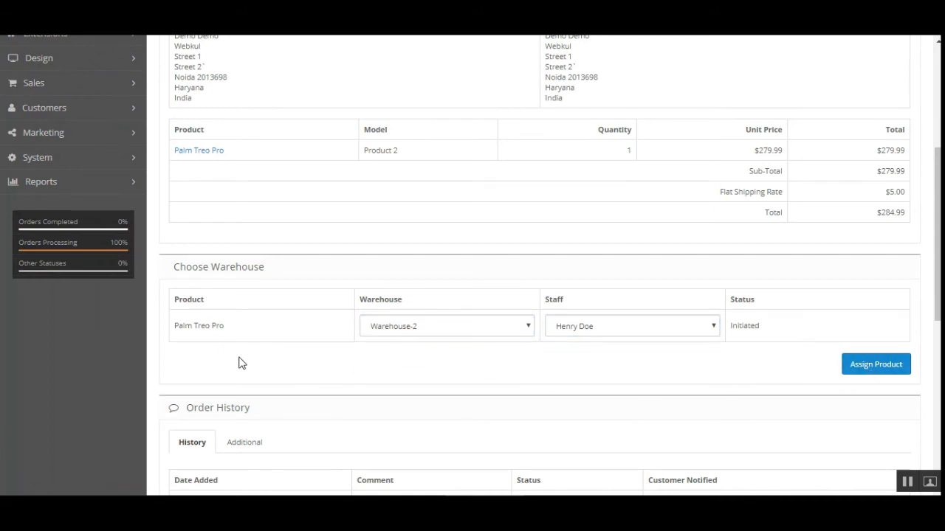
left_click_drag(937, 243, 937, 143)
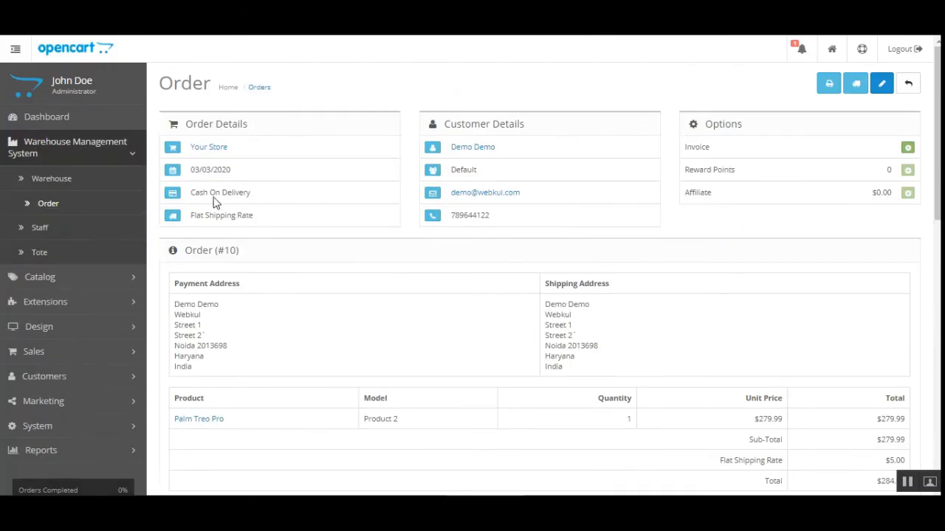
left_click(72, 204)
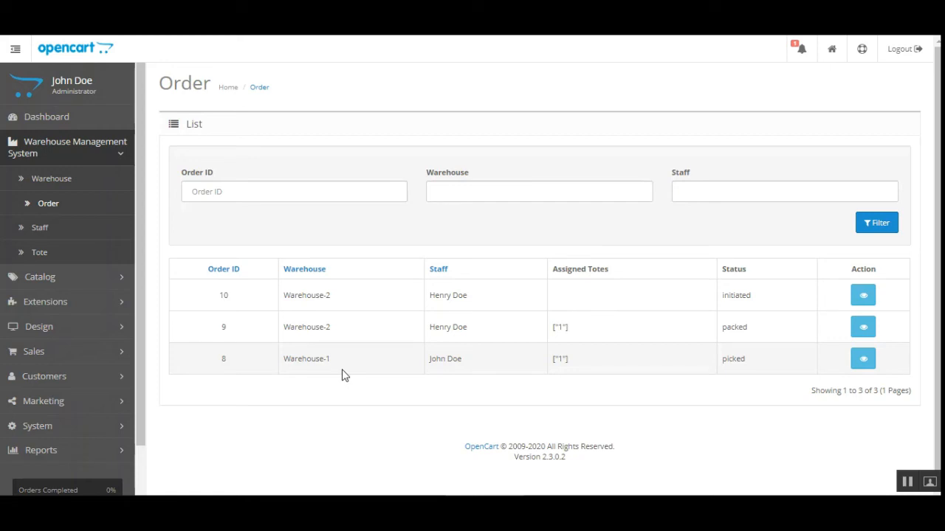
Step: Open the warehouse Staff list, look over its name, warehouse and status filters, and start a new entry
left_click(44, 229)
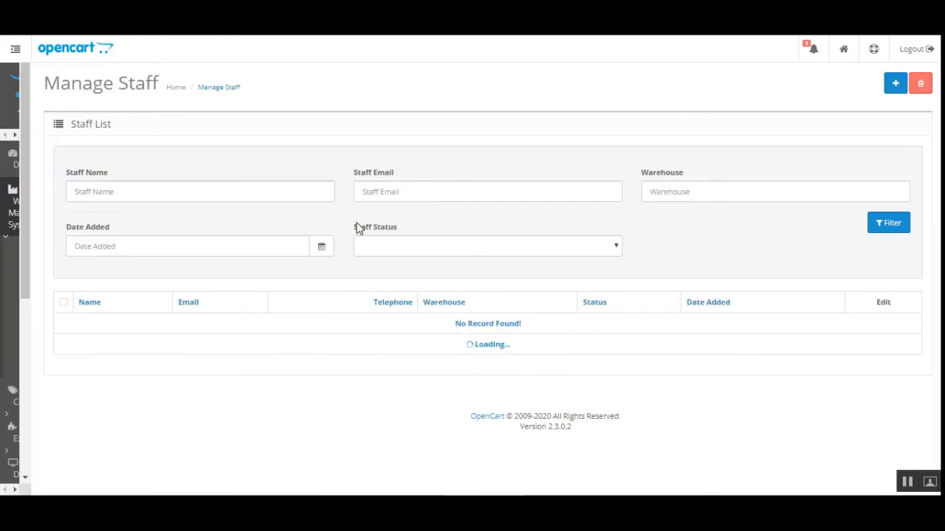
left_click(244, 194)
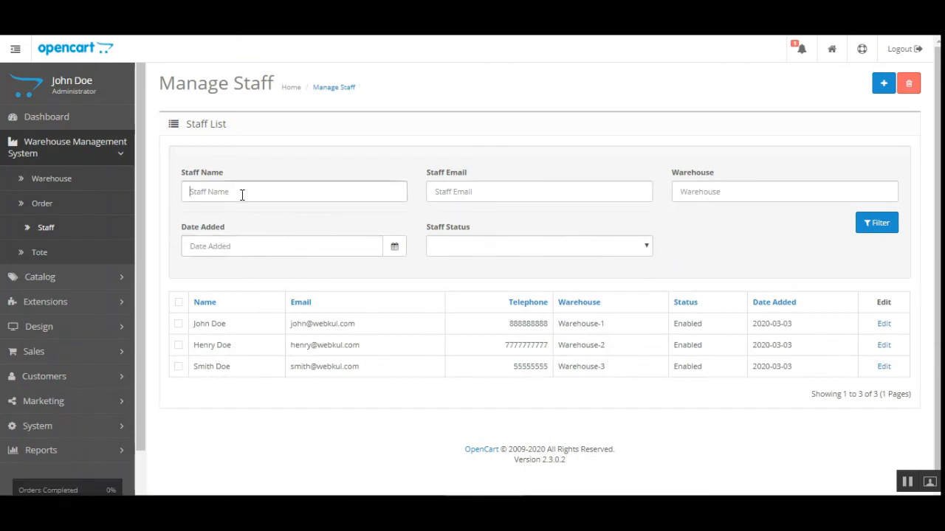
left_click(363, 159)
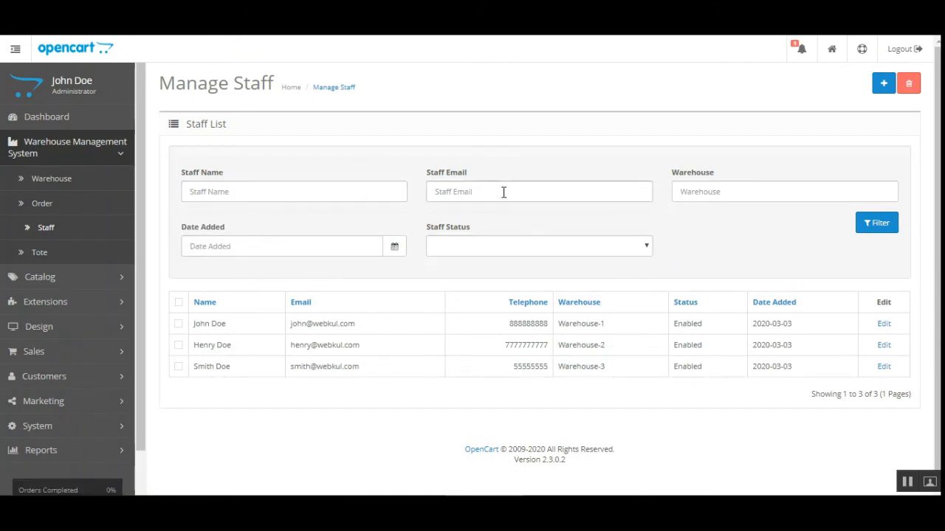
left_click(733, 191)
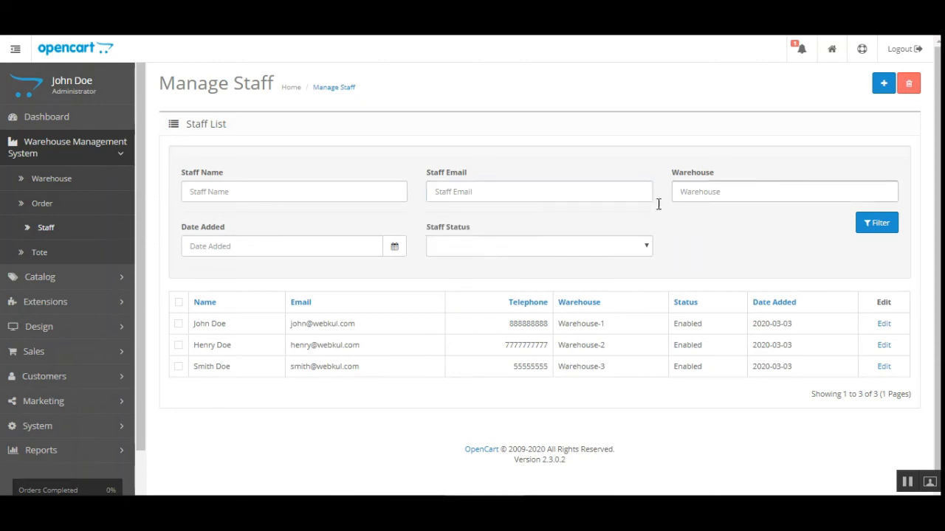
left_click(476, 247)
scroll(848, 249, "down", 1)
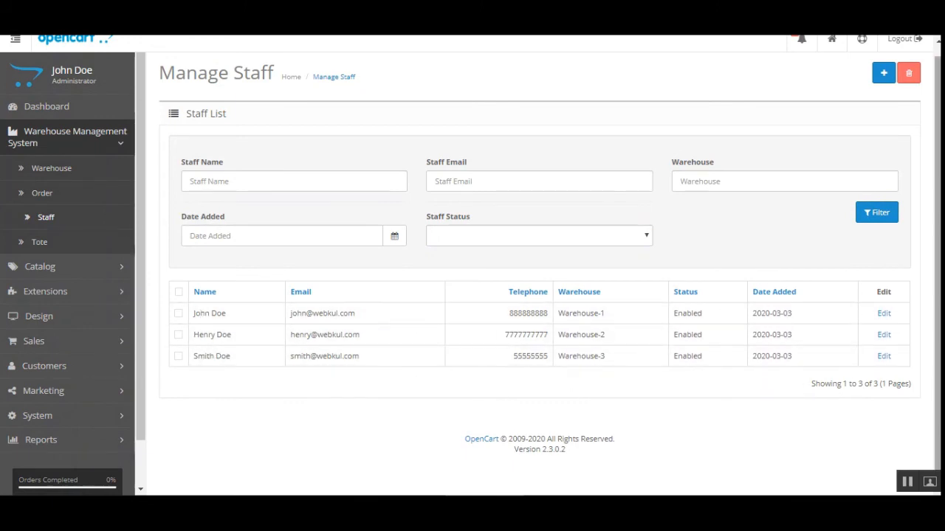
scroll(790, 382, "up", 1)
scroll(561, 358, "down", 1)
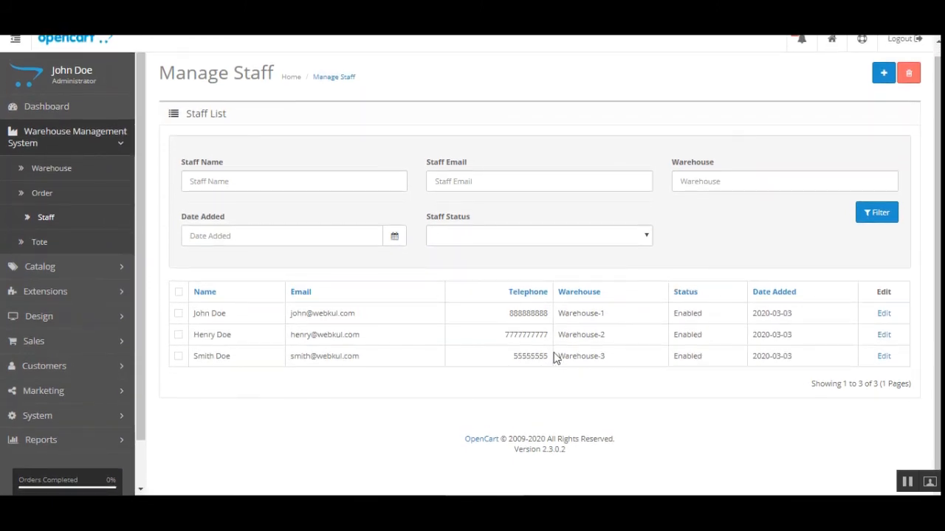
left_click(879, 76)
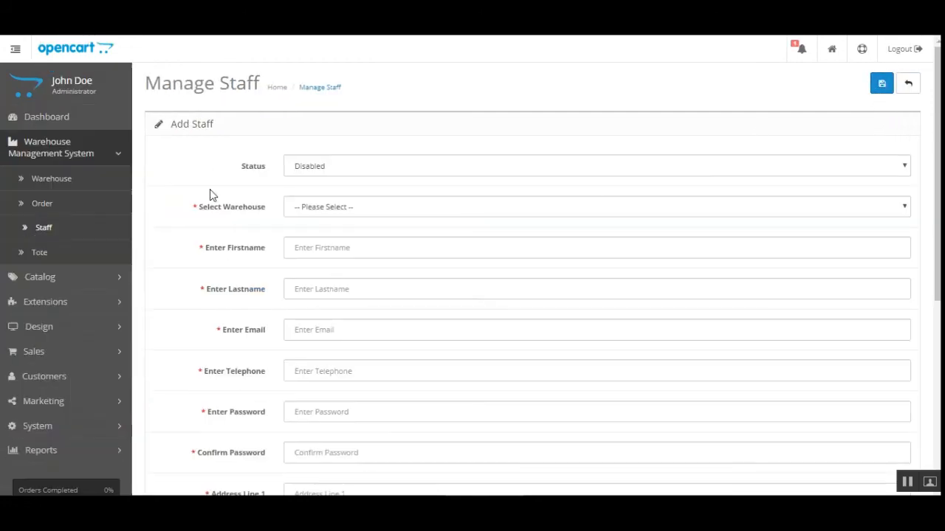
Step: Set the new staff member to Enabled in Warehouse 4 and fill first and last names from suggestions
left_click(346, 166)
left_click(347, 183)
scroll(473, 266, "down", 1)
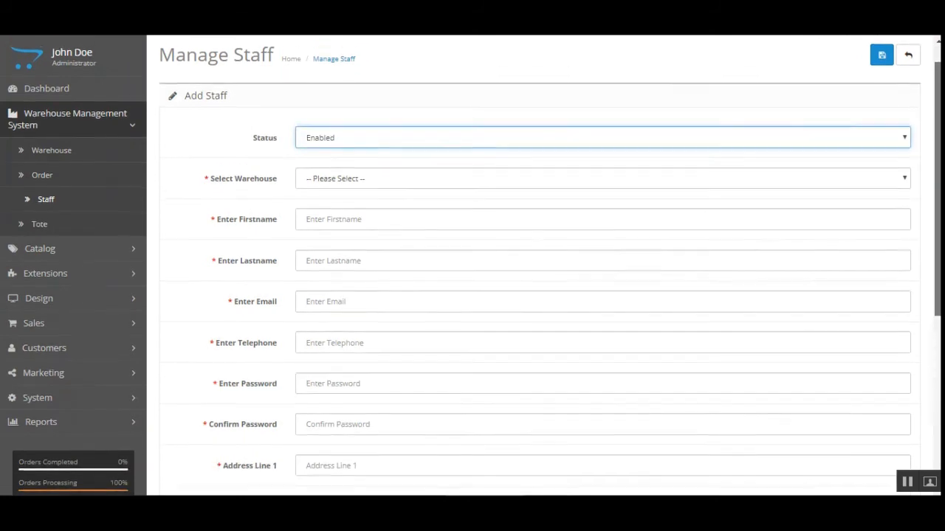
left_click(348, 156)
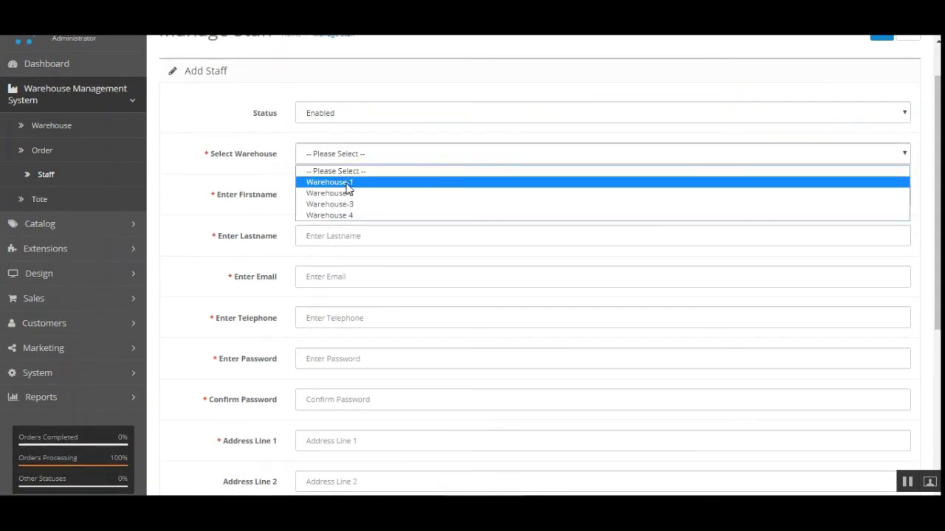
left_click(343, 215)
left_click(349, 201)
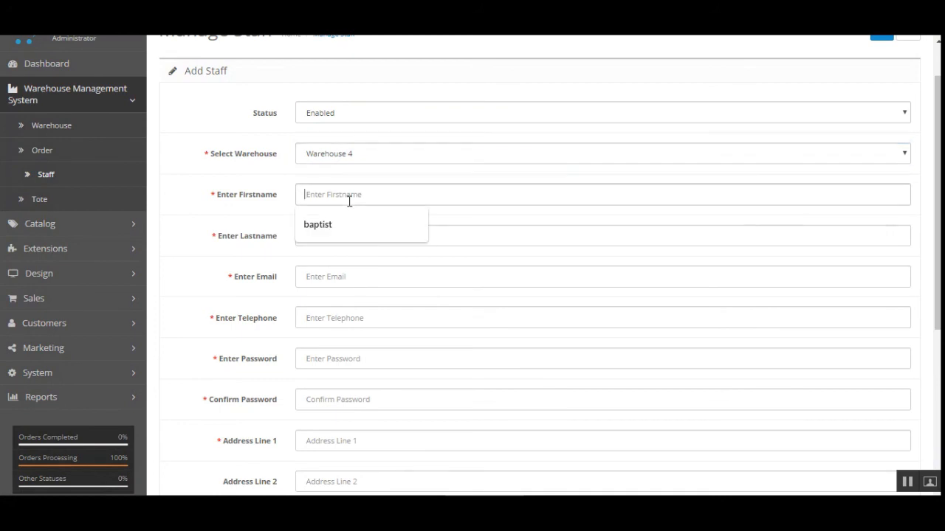
left_click(342, 225)
left_click(342, 234)
left_click(330, 263)
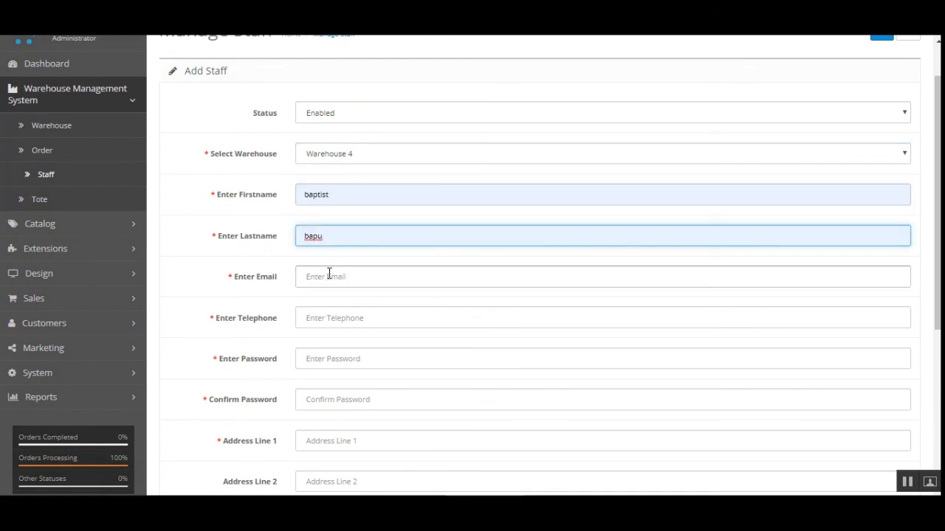
Step: Fill in the staff member's e-mail address using the browser's saved suggestions
left_click(329, 274)
left_click(348, 330)
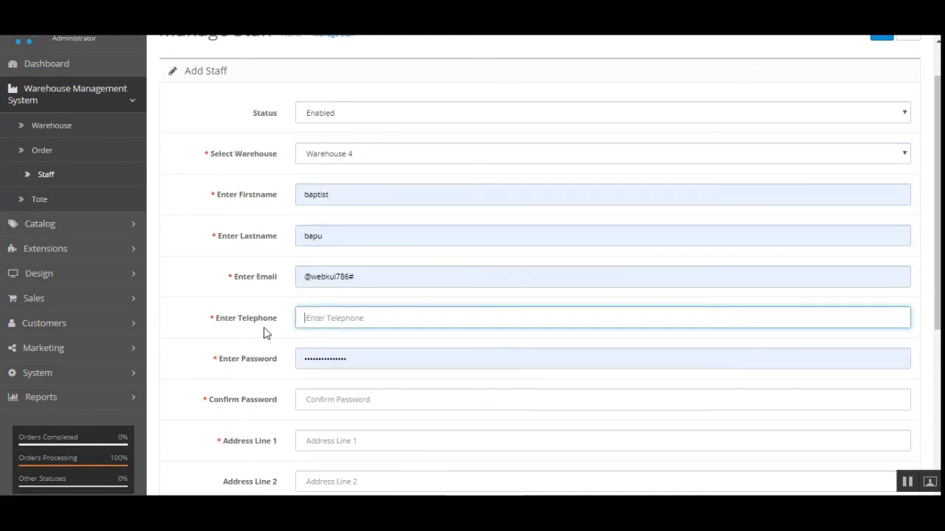
left_click(358, 274)
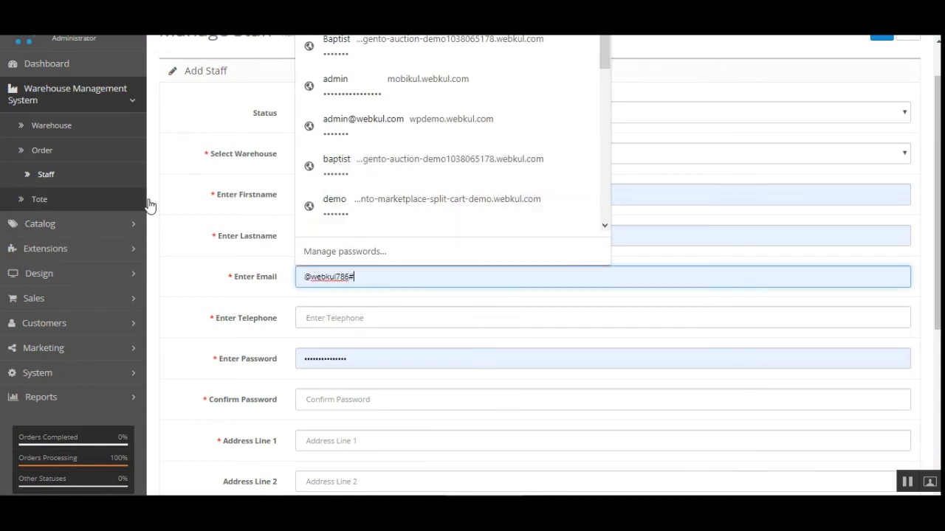
key("ctrl+a")
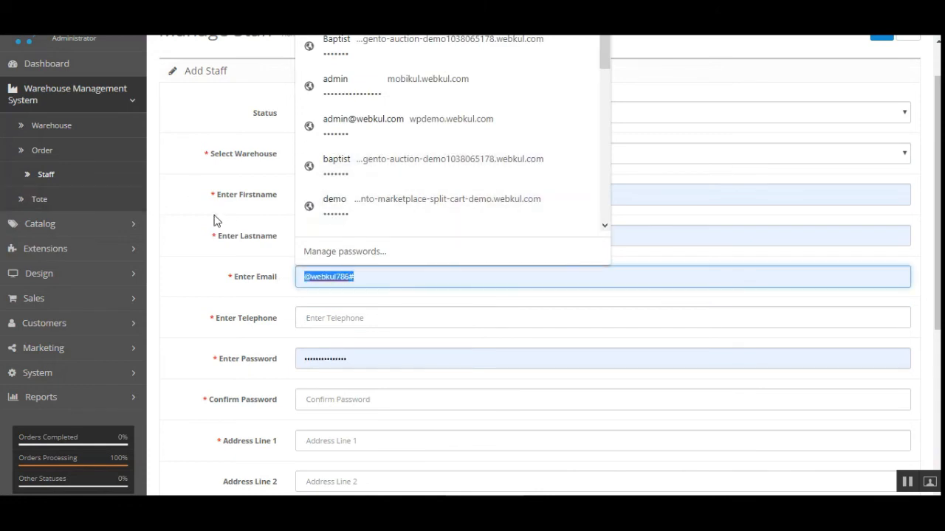
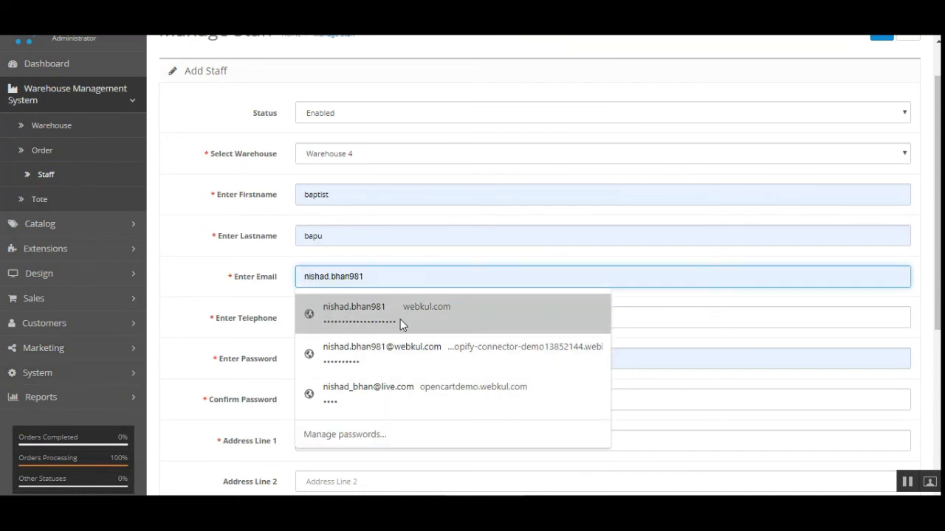
left_click(400, 324)
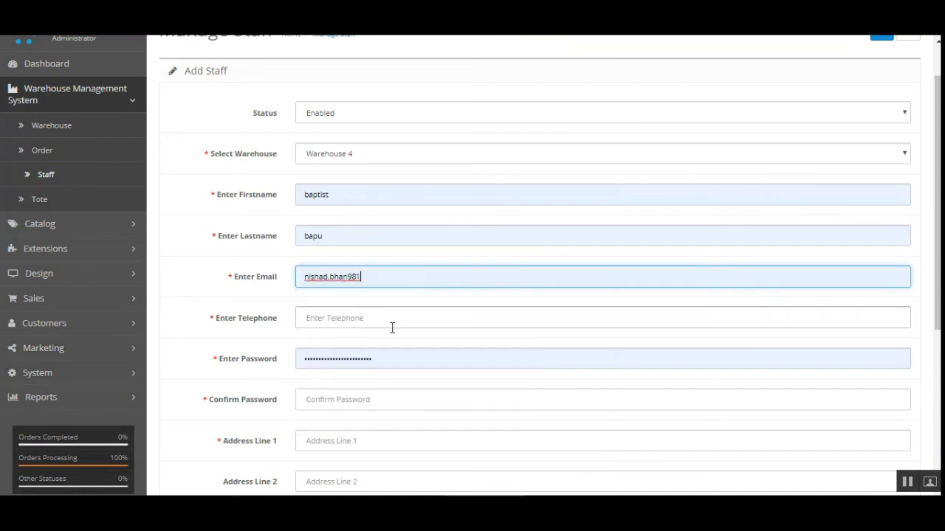
type("@webkul.com")
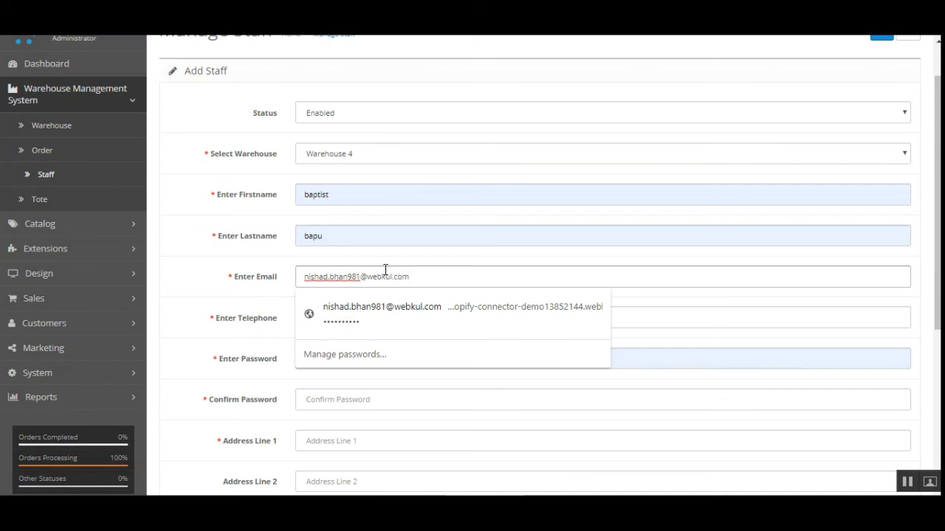
left_click(210, 289)
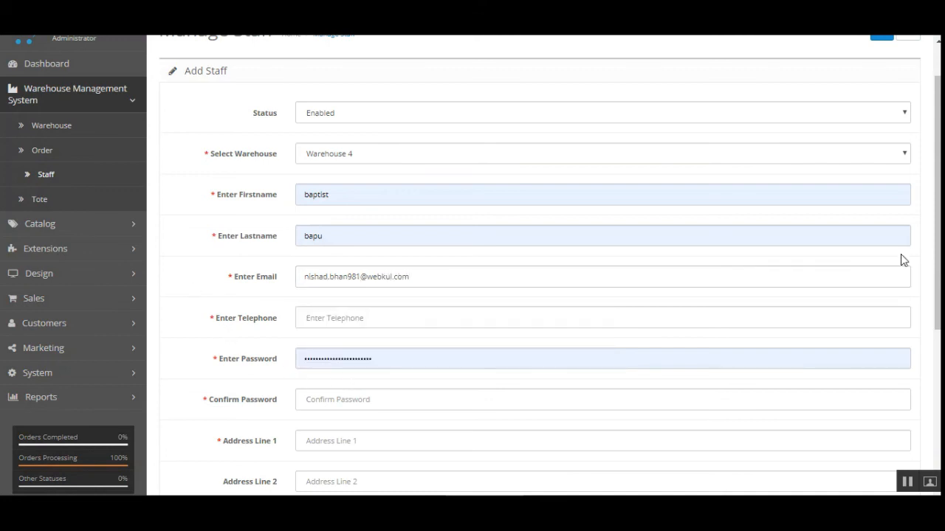
Step: Enter the staff member's telephone number
scroll(900, 260, "down", 1)
left_click(336, 255)
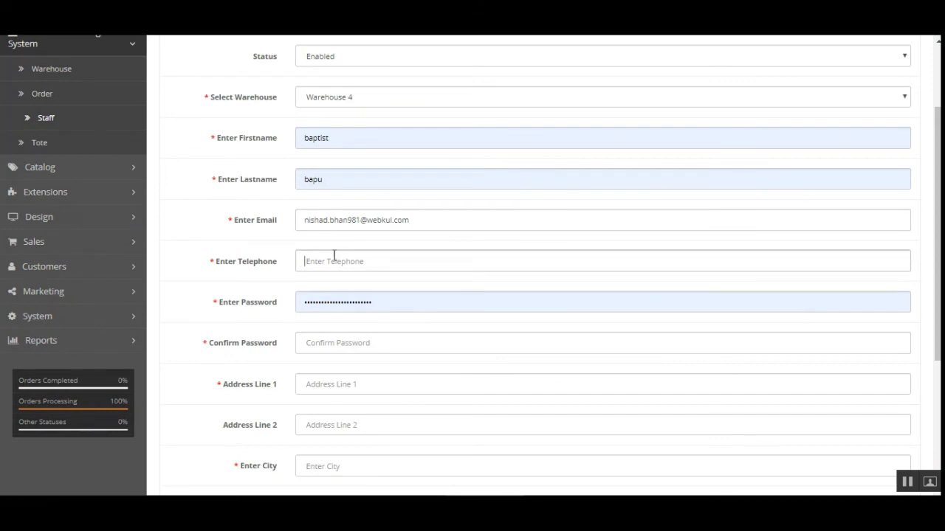
scroll(328, 253, "up", 2)
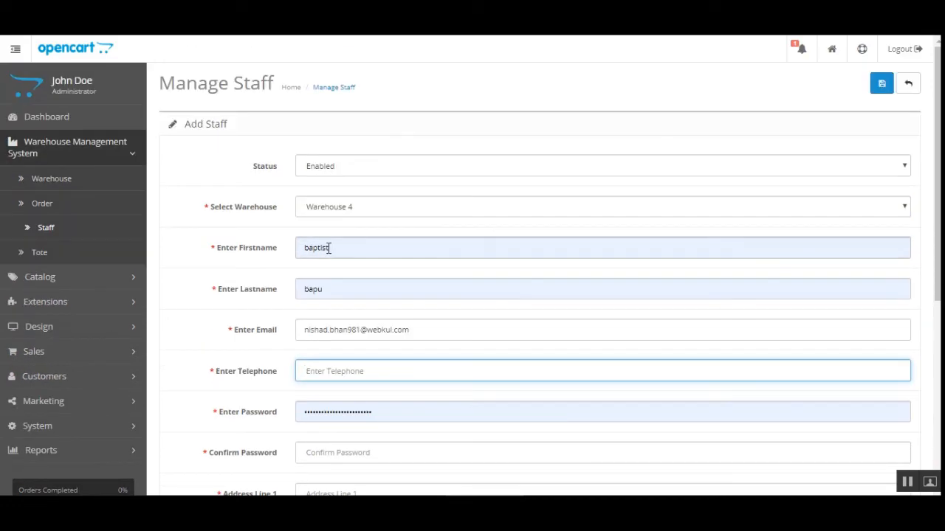
scroll(328, 248, "down", 6)
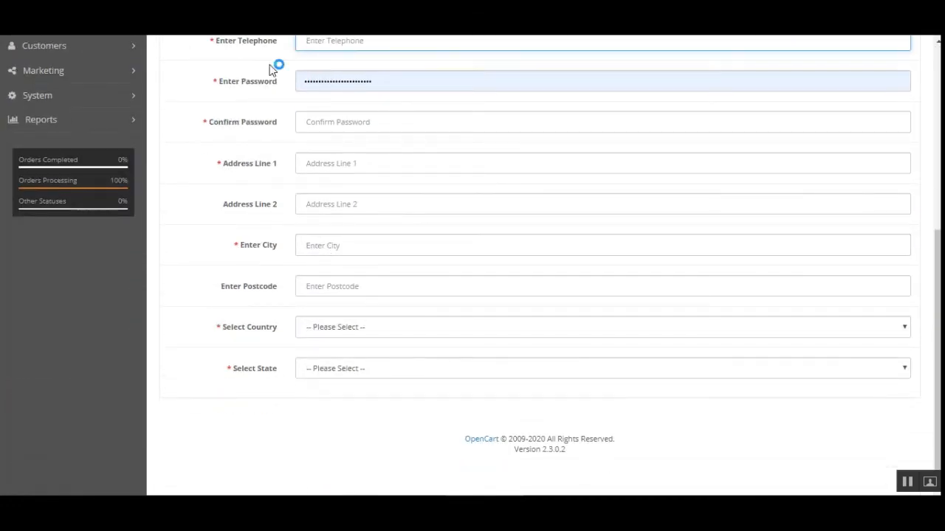
left_click(392, 84)
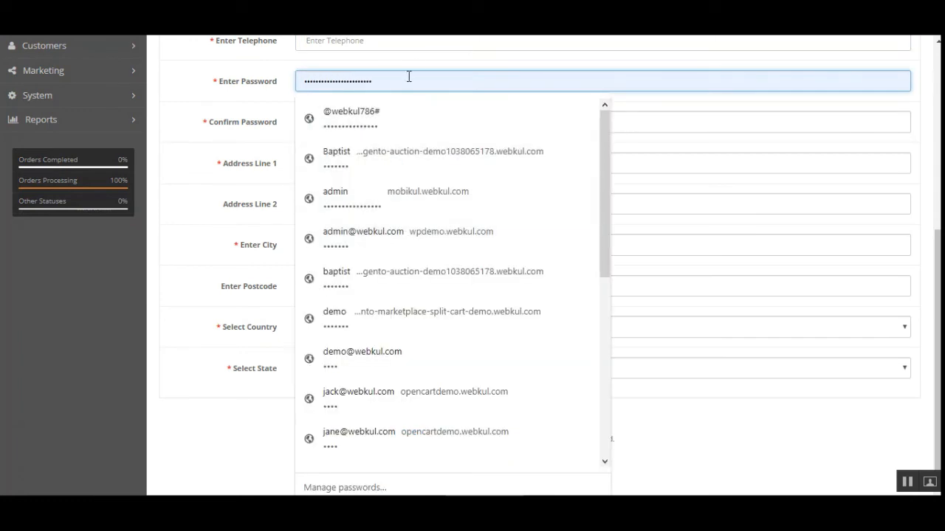
left_click(411, 43)
type("789654152")
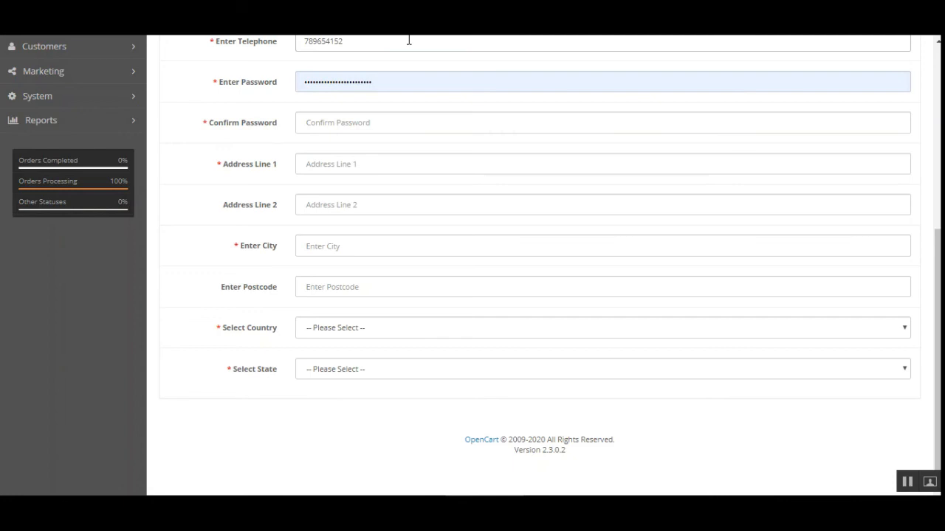
left_click(409, 41)
Step: Look over the address, city, country and state fields, then return to the Staff list
scroll(914, 213, "up", 2)
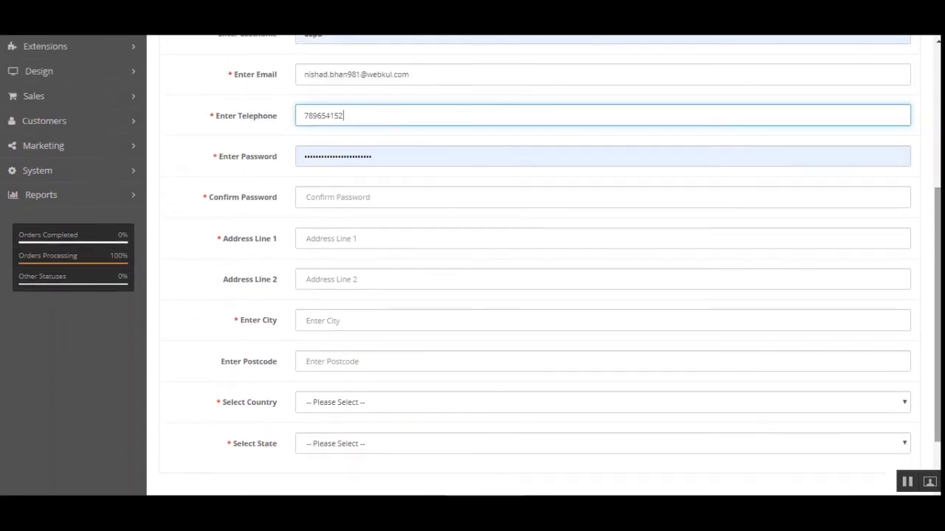
left_click(391, 239)
left_click(370, 322)
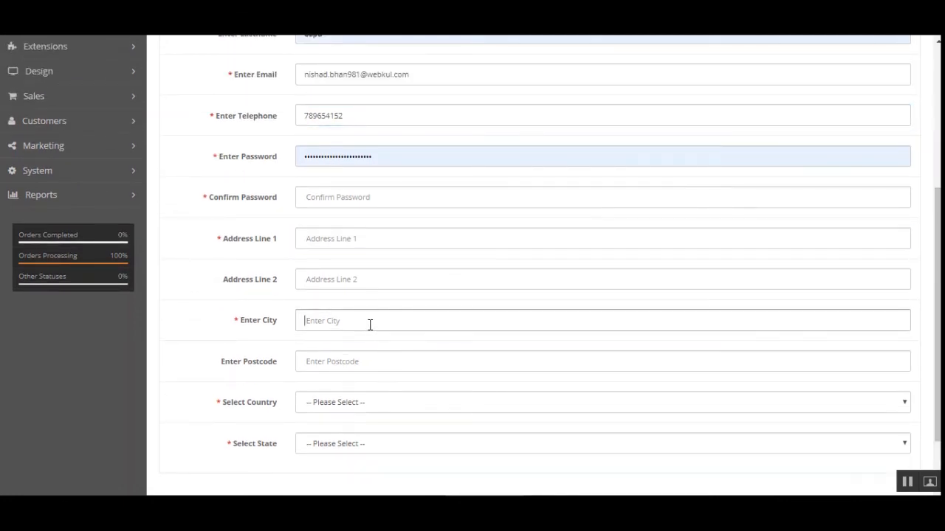
left_click(350, 407)
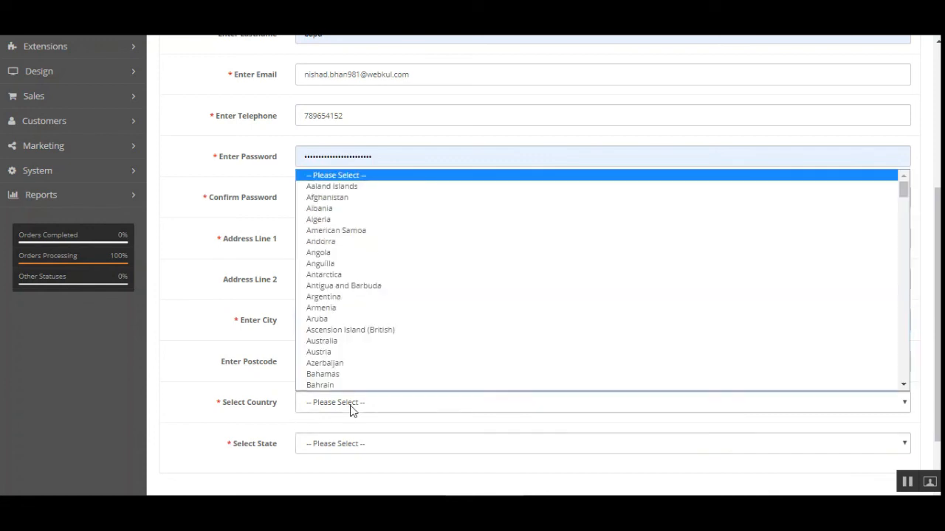
left_click(331, 447)
scroll(534, 293, "up", 4)
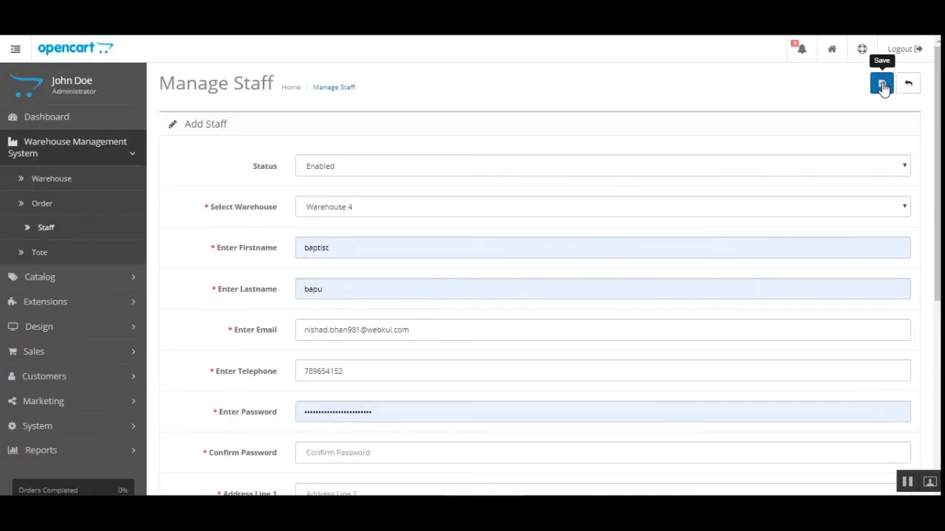
left_click(45, 228)
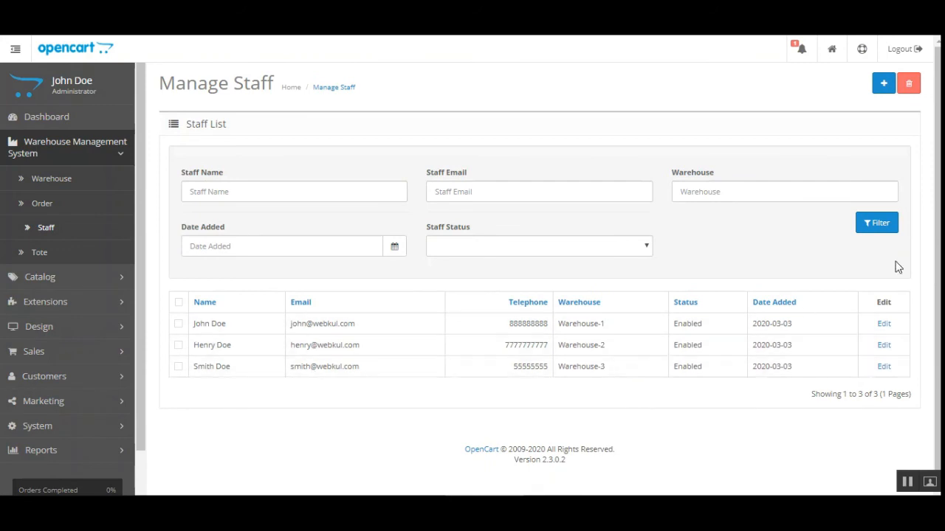
Step: Tick several staff rows and toggle select-all, leaving only the first staff entry checked
scroll(936, 265, "down", 1)
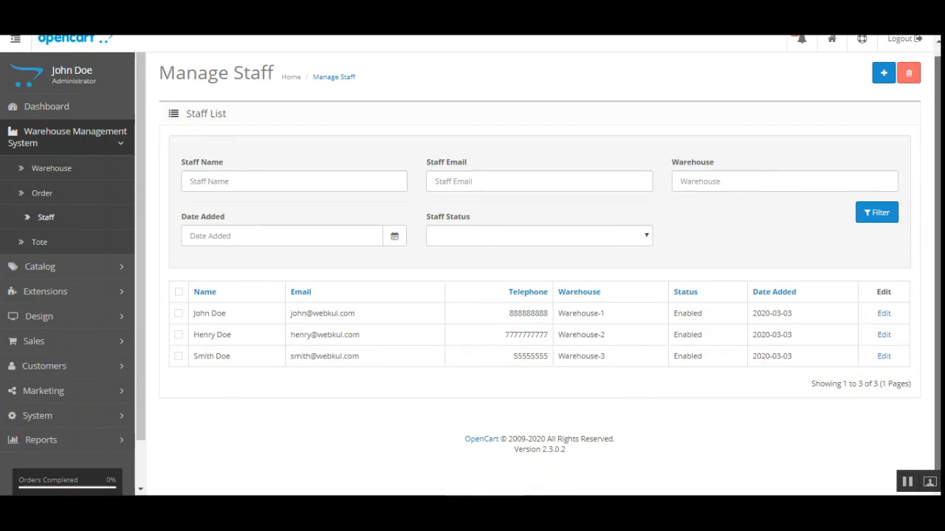
left_click(178, 313)
left_click(178, 334)
left_click(178, 355)
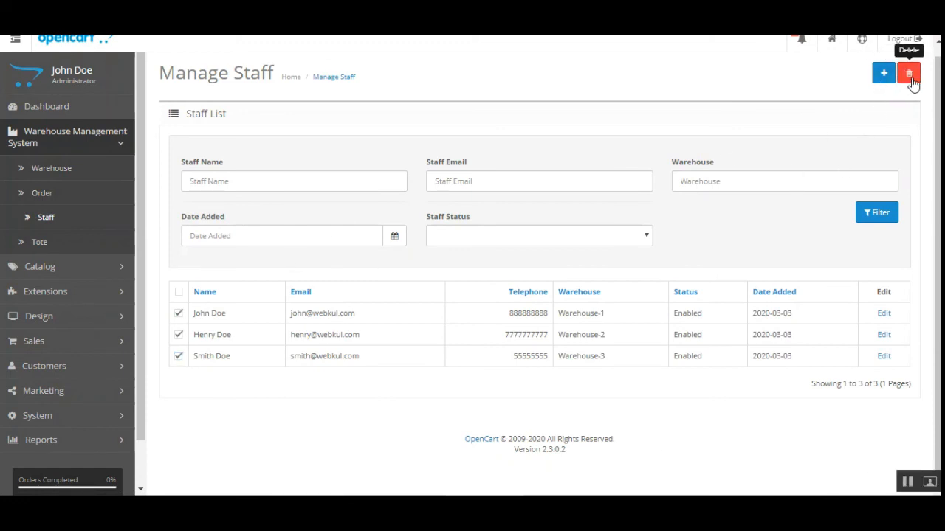
left_click(178, 293)
left_click(179, 313)
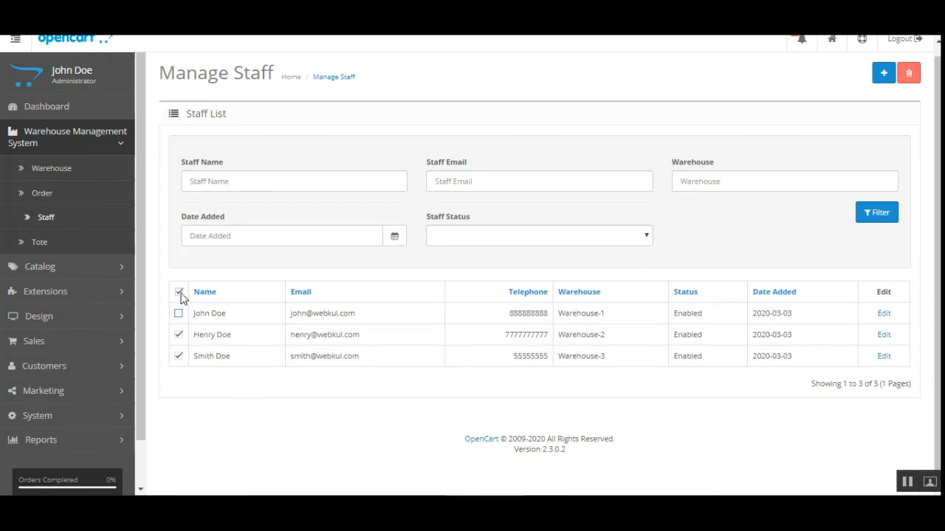
left_click(179, 293)
left_click(179, 314)
Step: Open the Tote List and try the Warehouse and Tote From/To filters, leaving them empty
left_click(66, 246)
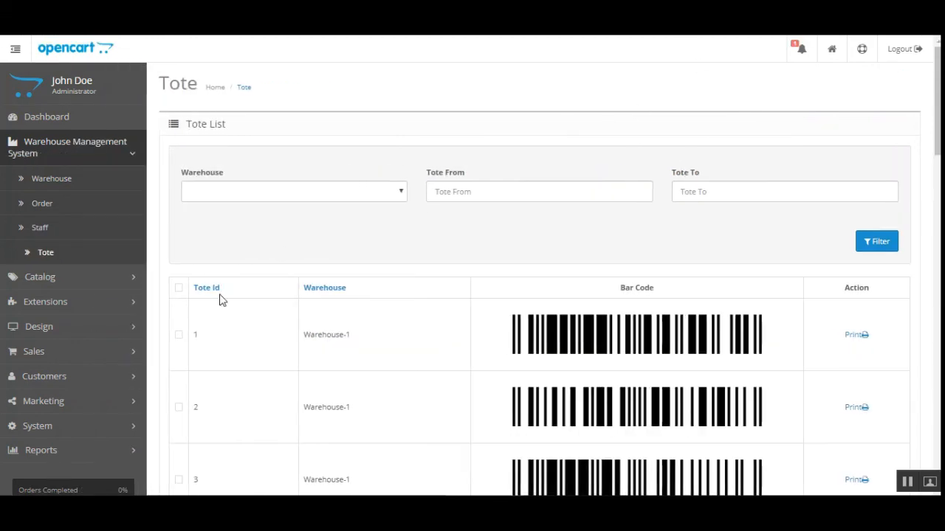
scroll(539, 295, "down", 1)
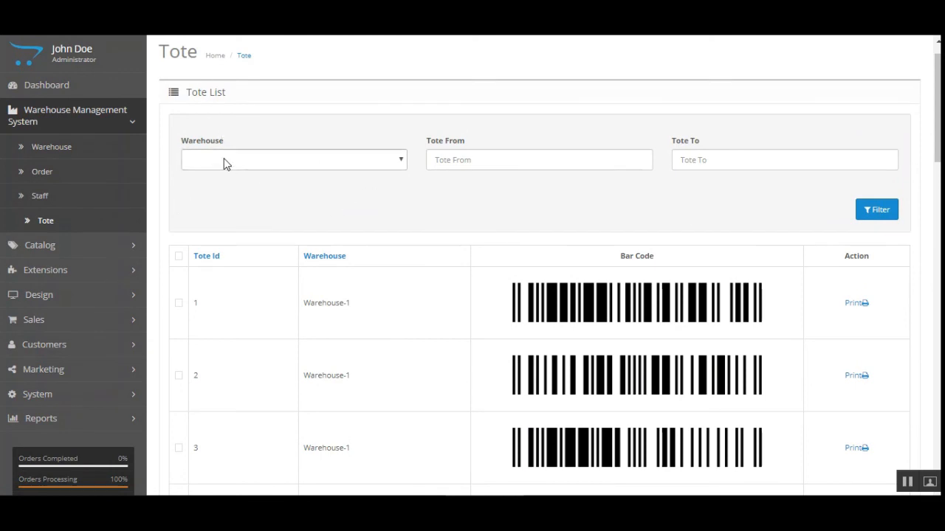
left_click(304, 164)
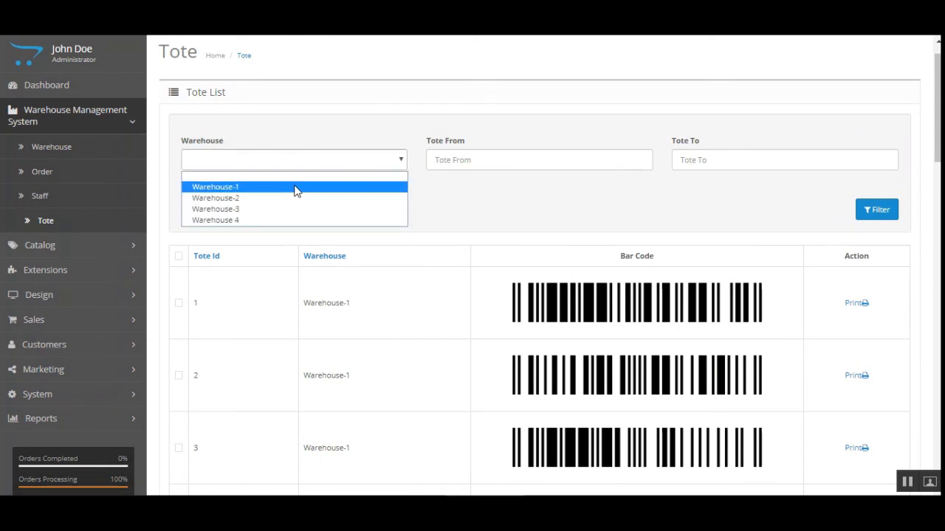
left_click(514, 165)
left_click(726, 160)
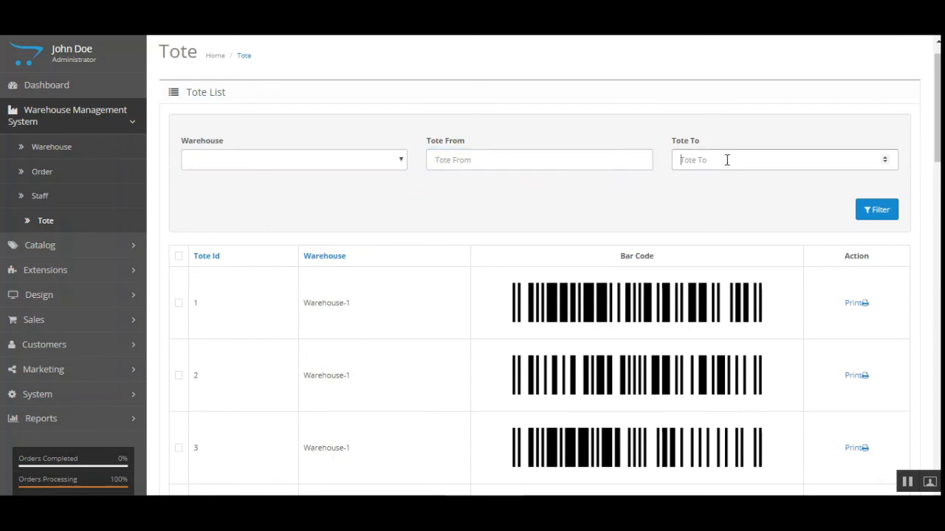
left_click(716, 181)
left_click(542, 160)
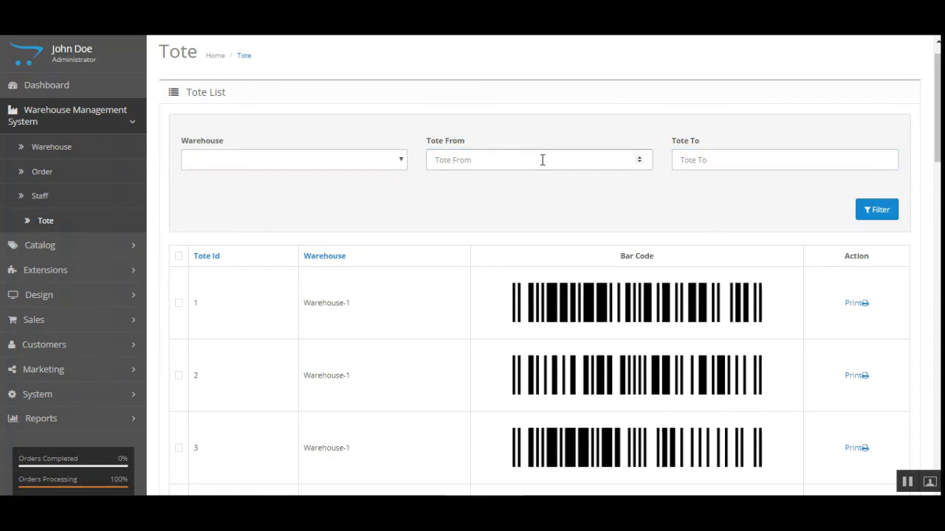
left_click(437, 195)
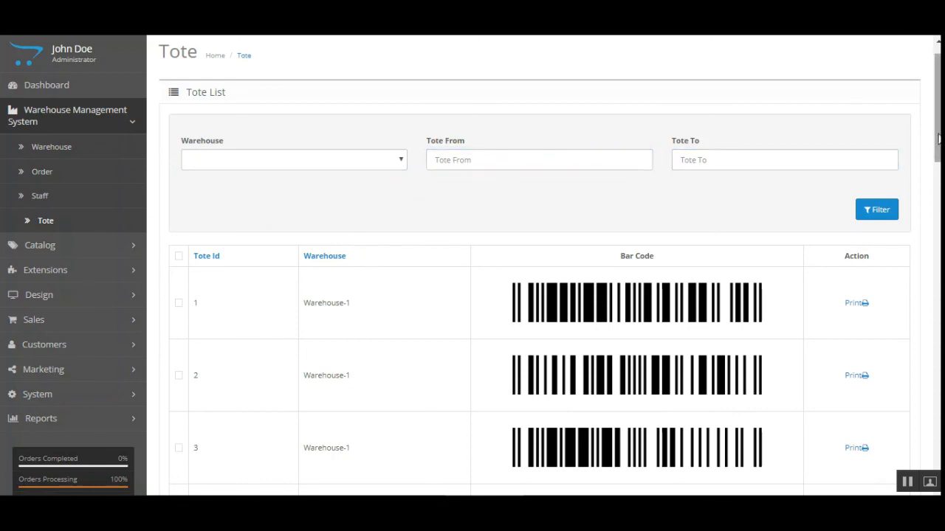
scroll(939, 138, "down", 2)
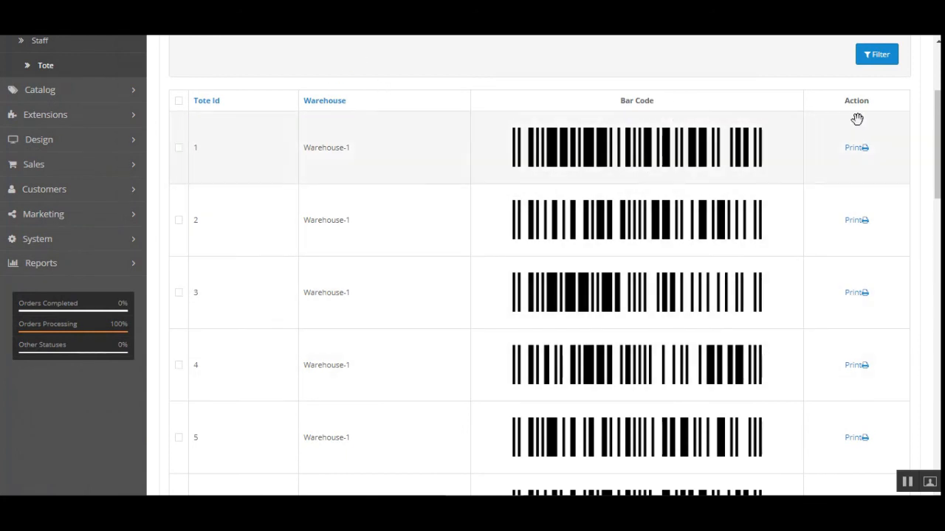
left_click(865, 150)
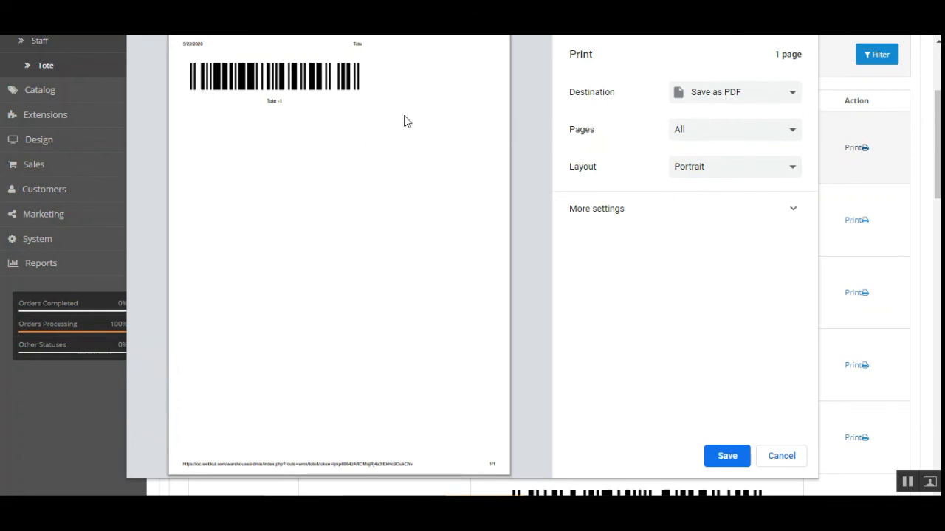
left_click(728, 102)
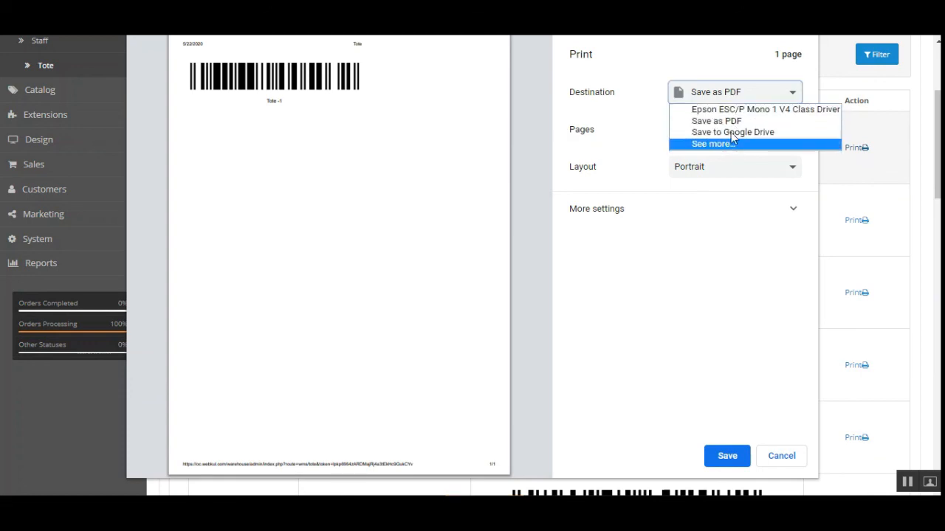
left_click(731, 122)
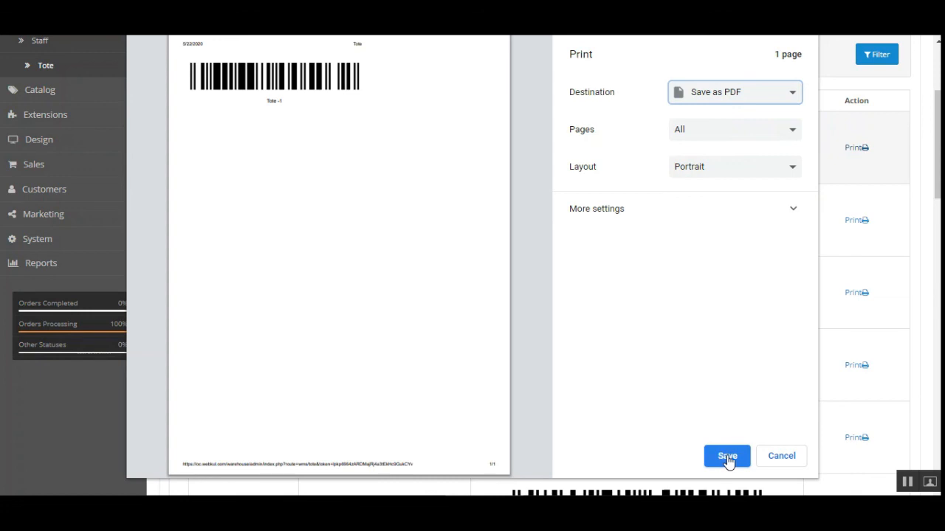
left_click(783, 457)
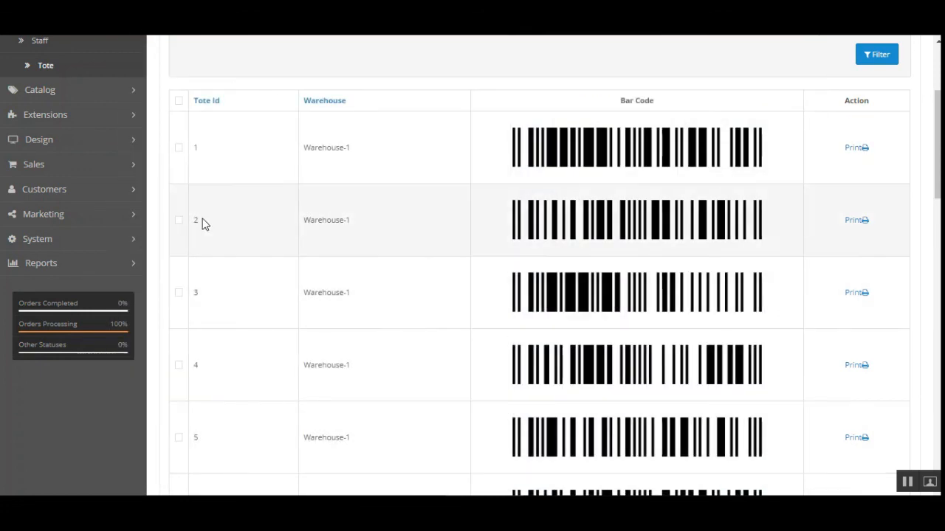
Step: Scroll back up to the top of the Tote List page
scroll(200, 222, "up", 1)
scroll(125, 204, "up", 2)
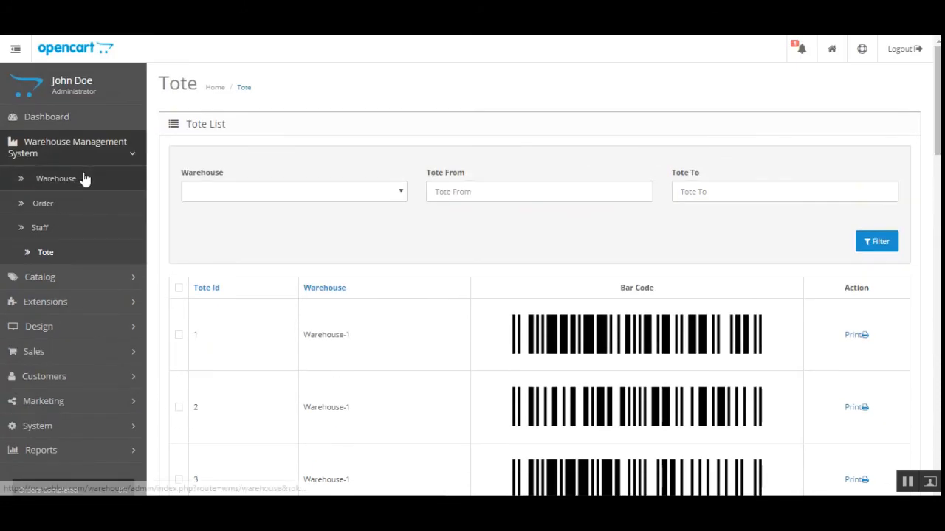